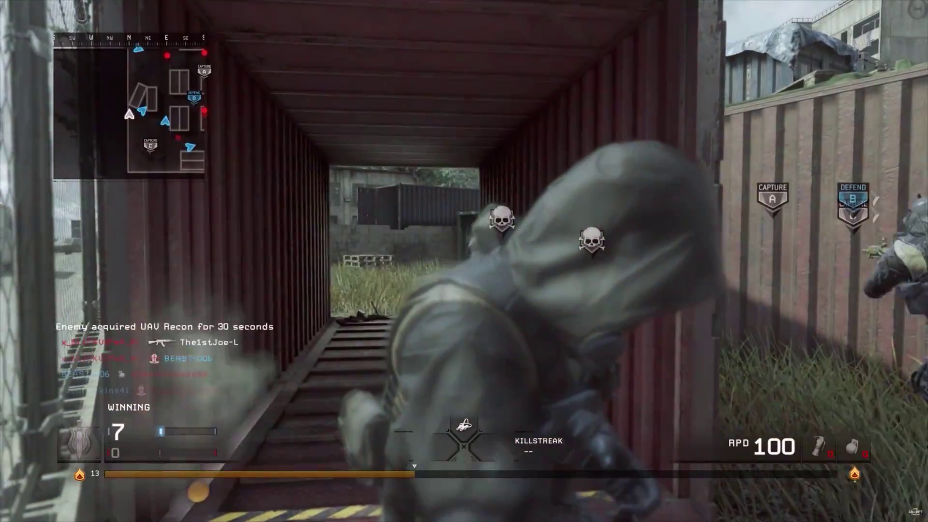
pyautogui.press('Tab')
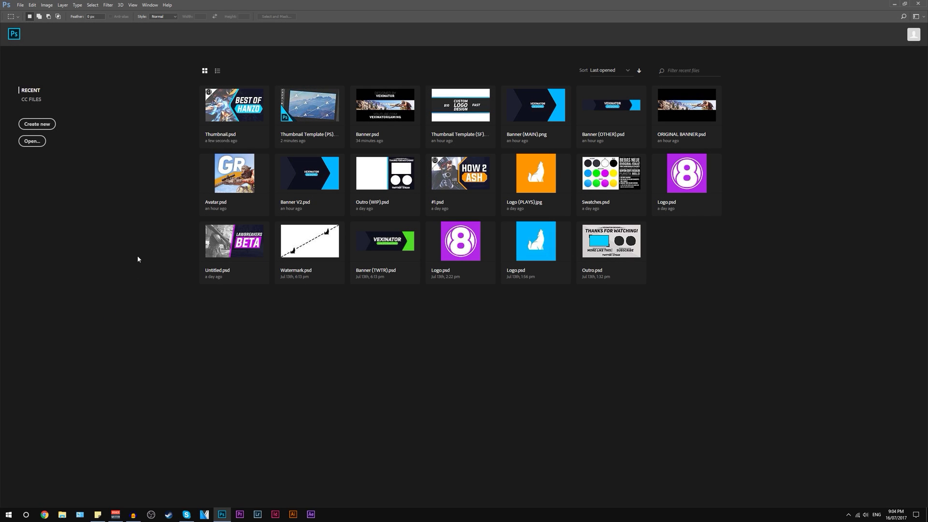
# - Create a new 1920 x 1080 px document from the recent 1080p preset and name it Outro
pyautogui.click(36, 124)
pyautogui.moveTo(470, 79); pyautogui.dragTo(350, 94)
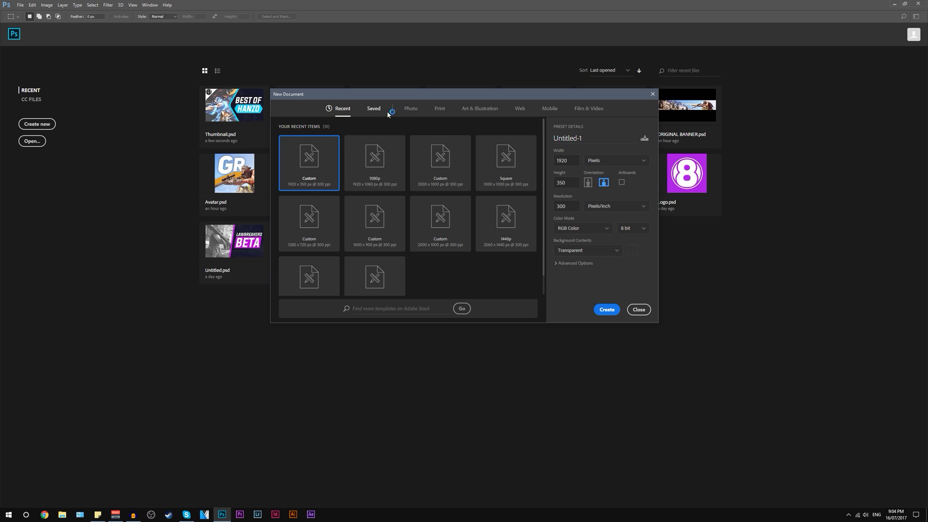
pyautogui.click(370, 166)
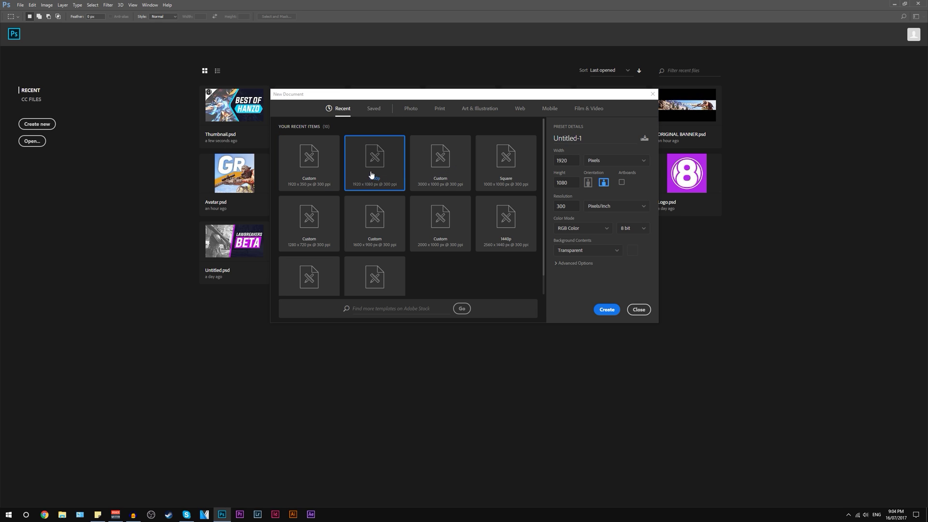
pyautogui.click(595, 140)
pyautogui.write('Outro')
pyautogui.click(606, 309)
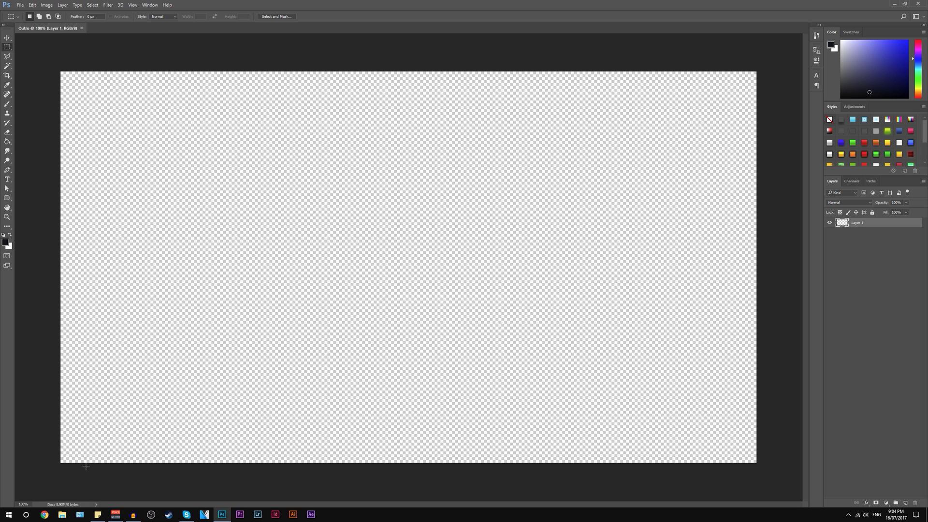
# - Switch to File Explorer and open the 1. Main Channel folder inside Videos
pyautogui.click(62, 514)
pyautogui.moveTo(464, 4); pyautogui.dragTo(408, 92)
pyautogui.doubleClick(476, 193)
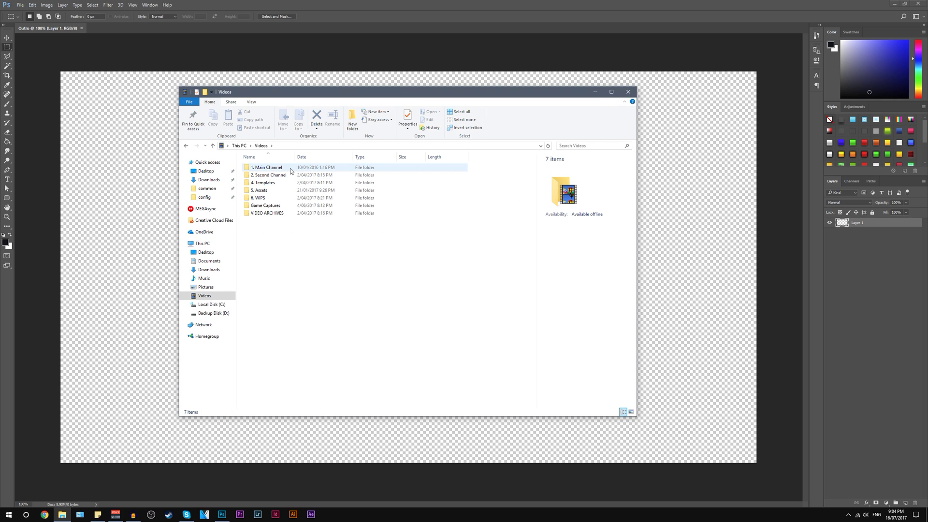
pyautogui.doubleClick(278, 167)
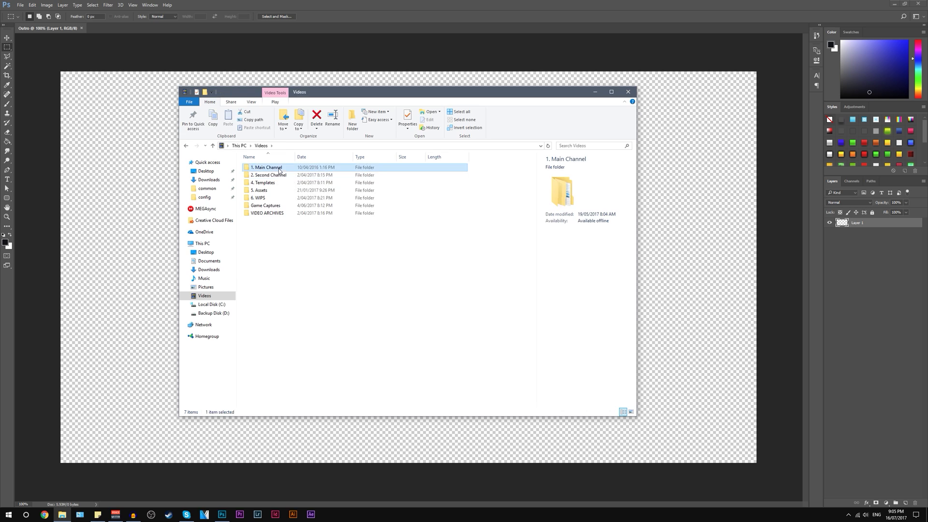
# - Browse the Other Stuff and Vegas folders for an earlier video, returning to 1. Main Channel
pyautogui.doubleClick(271, 175)
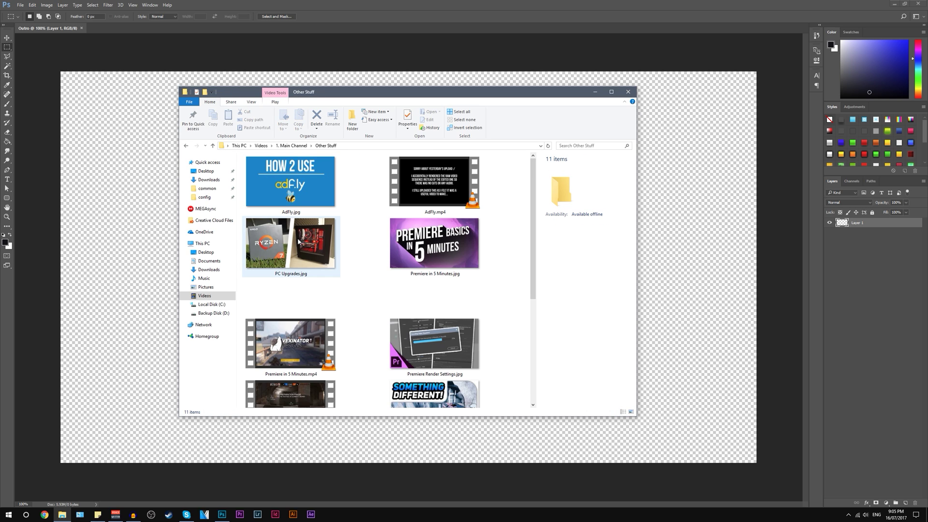
pyautogui.hotkey('alt', 'Left')
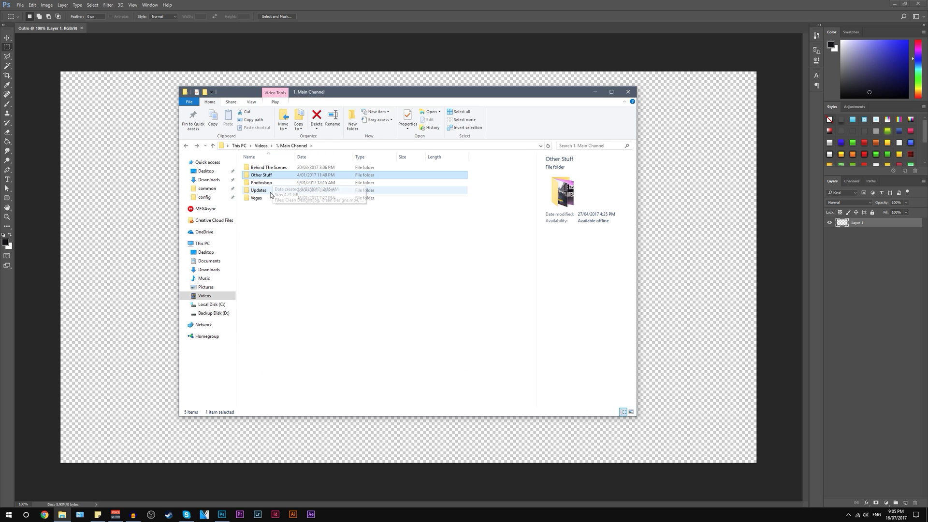
pyautogui.doubleClick(268, 197)
pyautogui.hotkey('alt', 'Left')
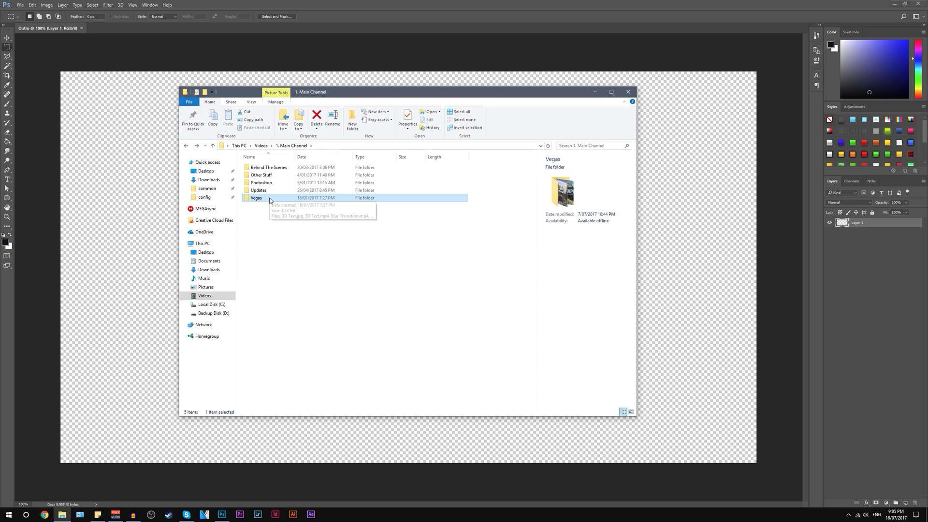
# - Open 3D Text.mp4 from the Vegas folder in VLC media player
pyautogui.doubleClick(270, 197)
pyautogui.click(457, 241)
pyautogui.click(457, 240)
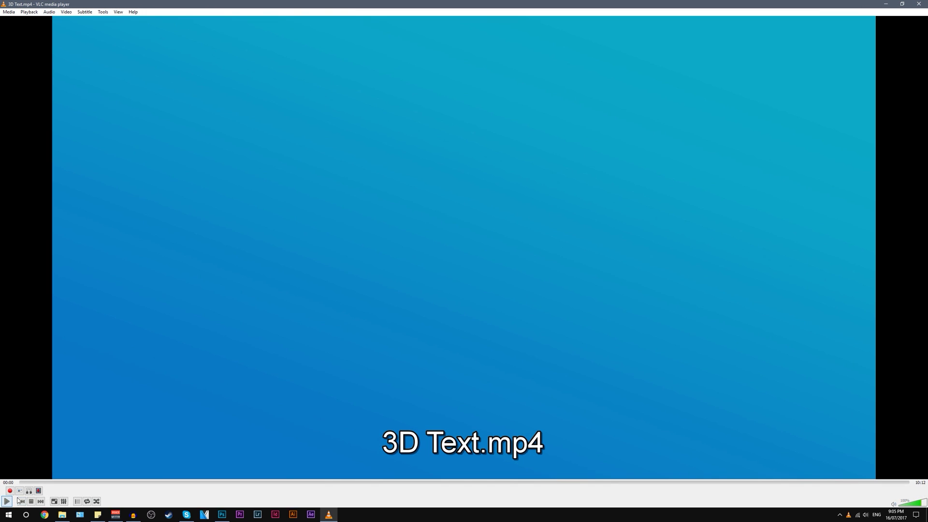
# - Play the outro near the end of 3D Text.mp4 to examine its layout, and close the Vegas folder window to return to Photoshop
pyautogui.click(850, 482)
pyautogui.click(882, 482)
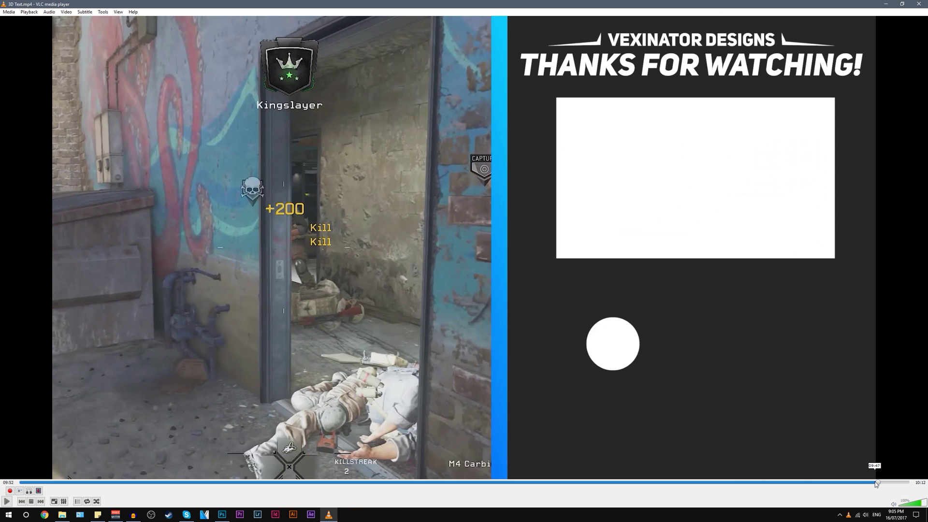
pyautogui.click(877, 483)
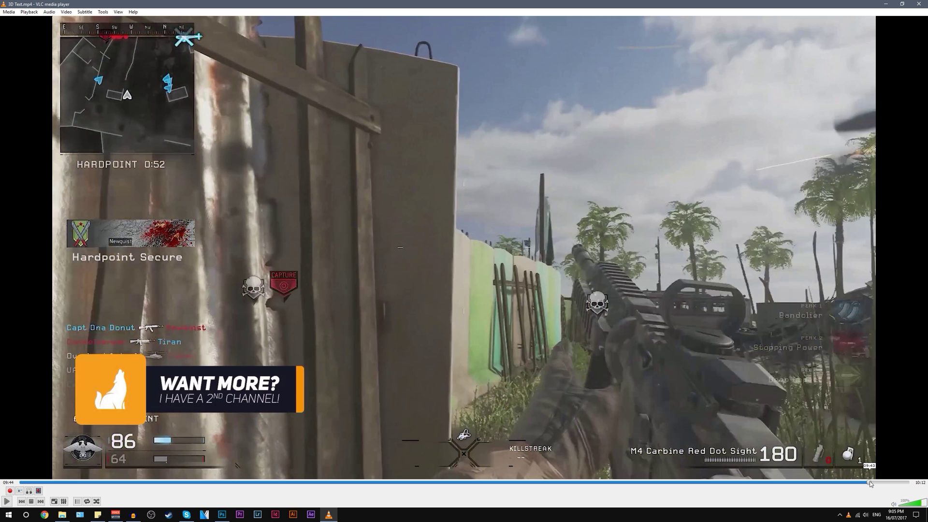
pyautogui.click(869, 482)
pyautogui.click(8, 502)
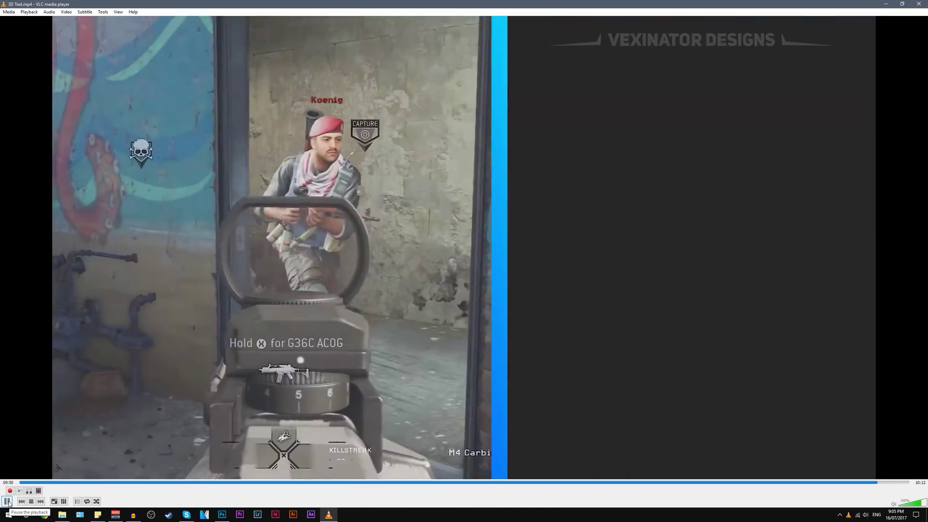
pyautogui.click(7, 501)
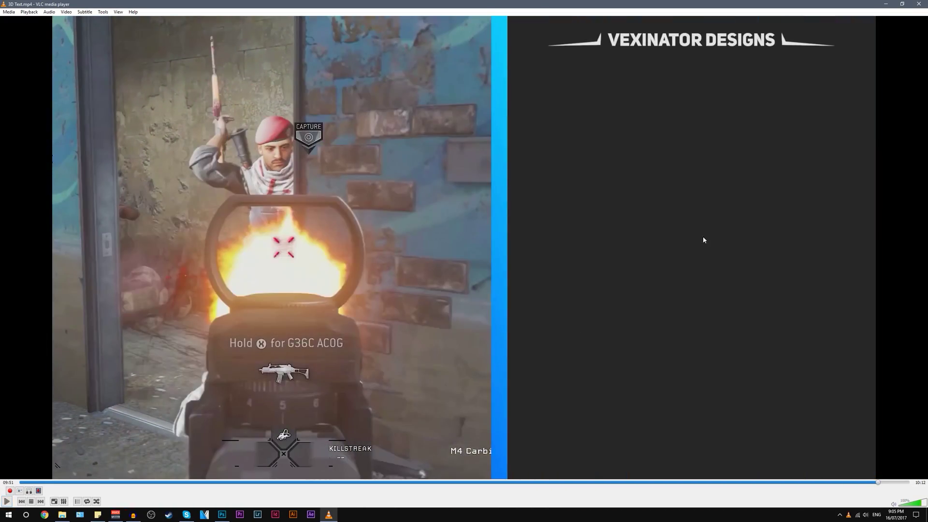
pyautogui.click(8, 503)
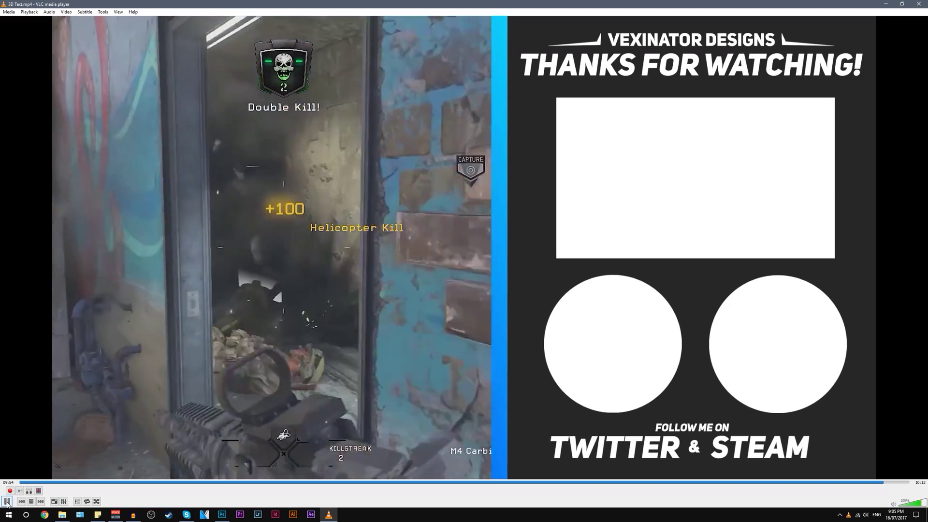
pyautogui.click(7, 503)
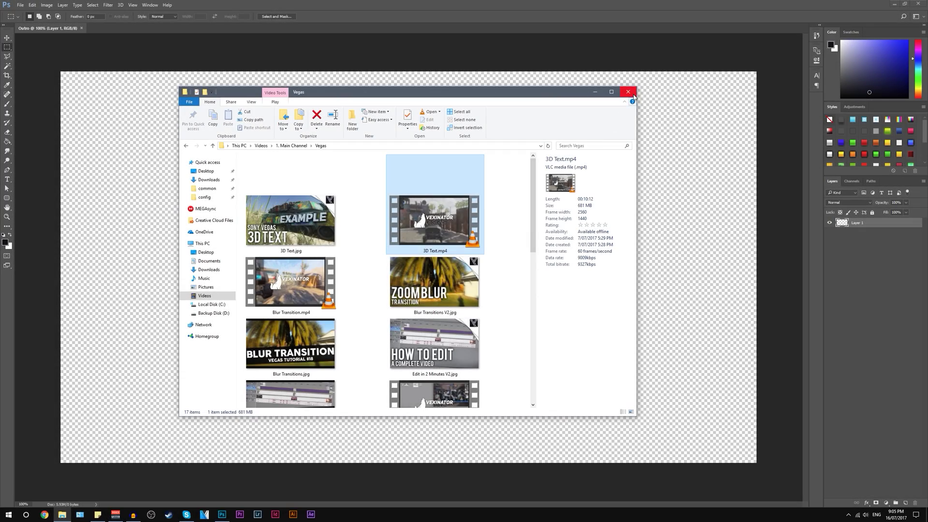
pyautogui.click(627, 92)
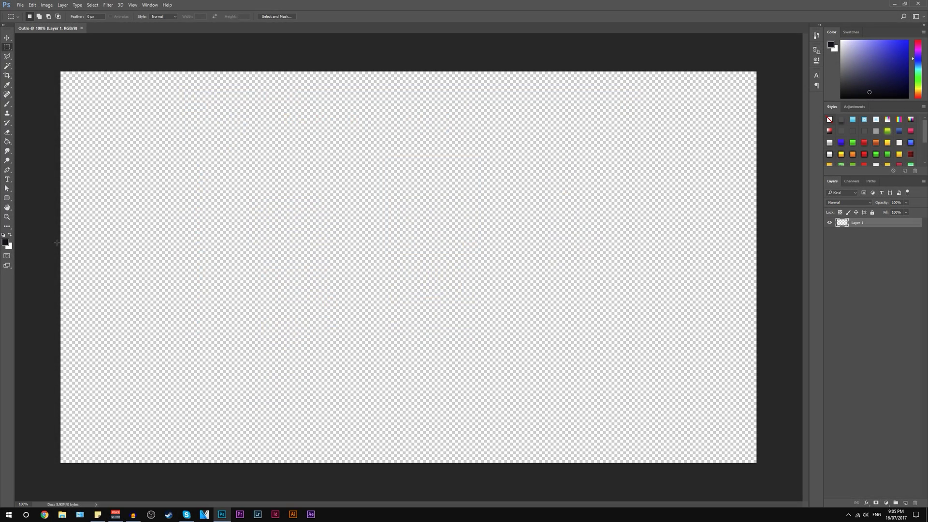
# - Draw a rectangle about 954 x 1216 px over the right part of the canvas and fill it with the dark grey sampled from the workspace background
pyautogui.moveTo(7, 198); pyautogui.dragTo(54, 198)
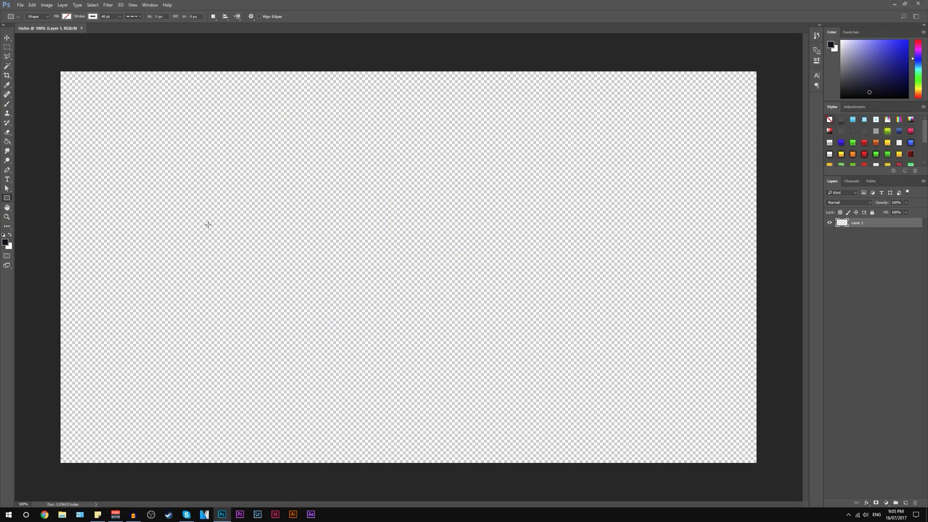
pyautogui.moveTo(783, 484); pyautogui.dragTo(438, 44)
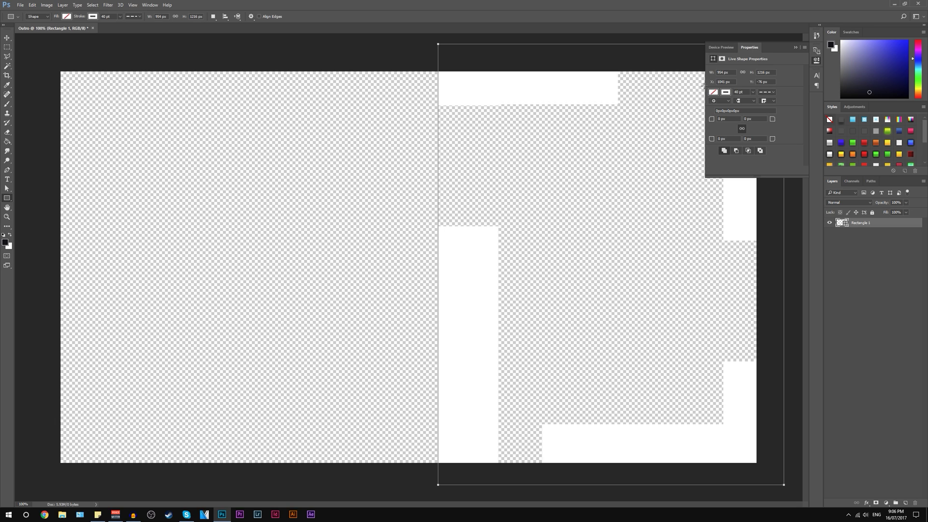
pyautogui.click(713, 92)
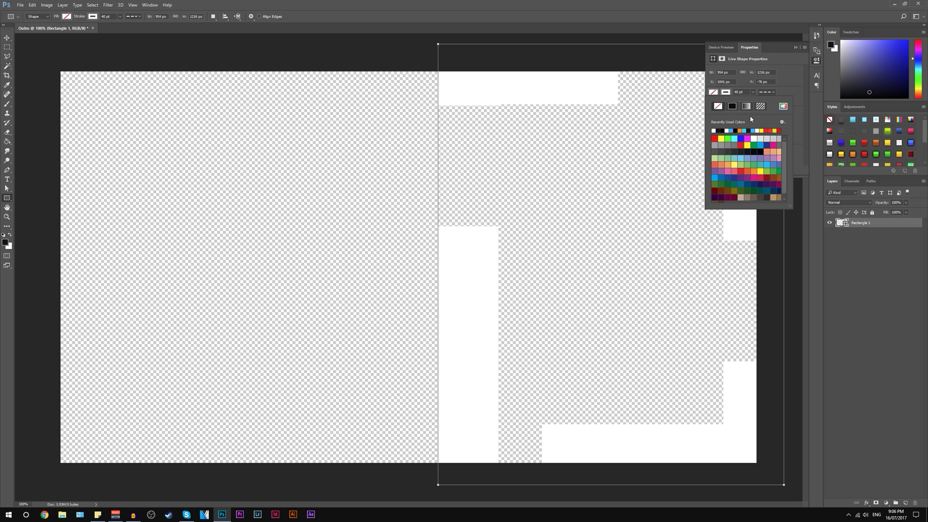
pyautogui.click(783, 106)
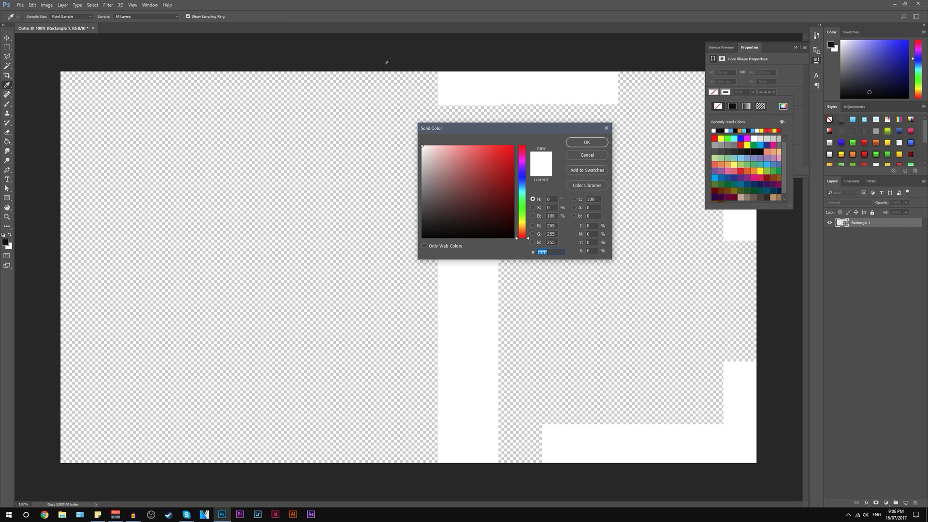
pyautogui.click(386, 52)
pyautogui.click(586, 142)
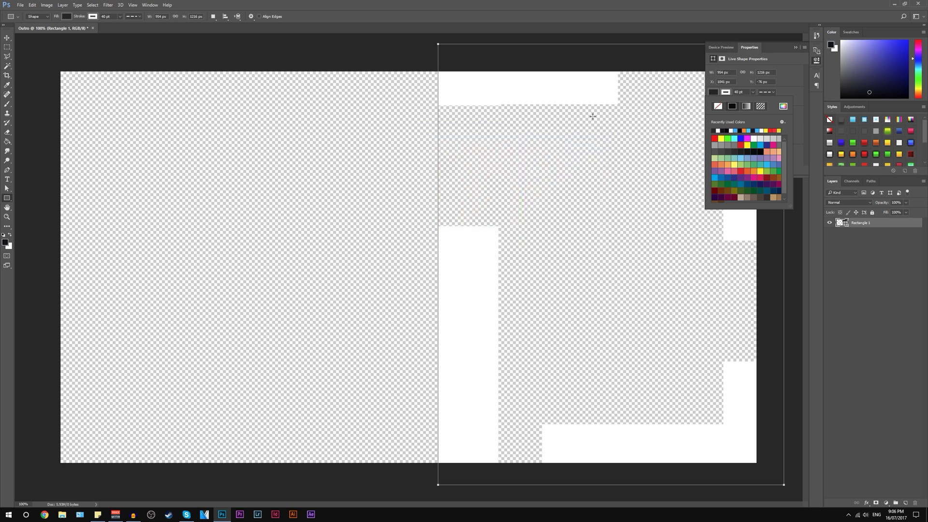
# - Remove the dark grey rectangle's stroke and collapse its shape properties
pyautogui.click(725, 92)
pyautogui.click(726, 92)
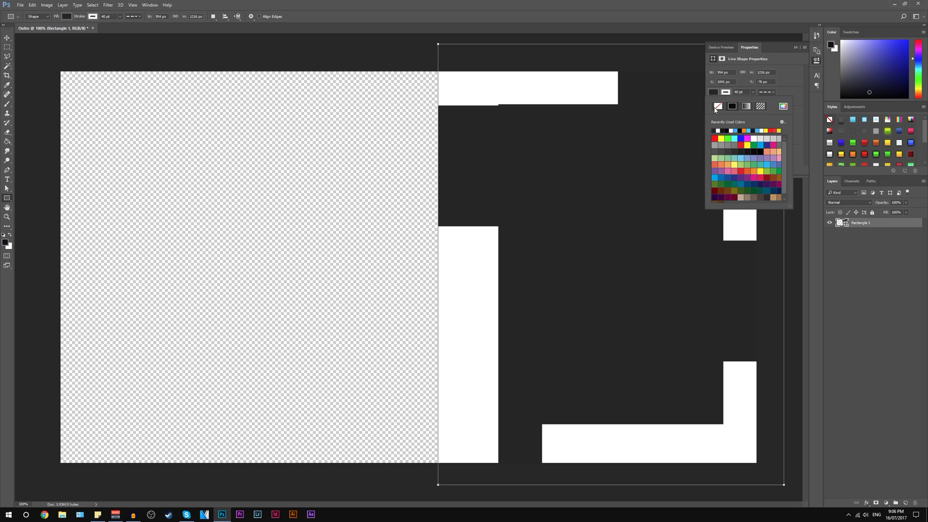
pyautogui.click(718, 106)
pyautogui.click(782, 80)
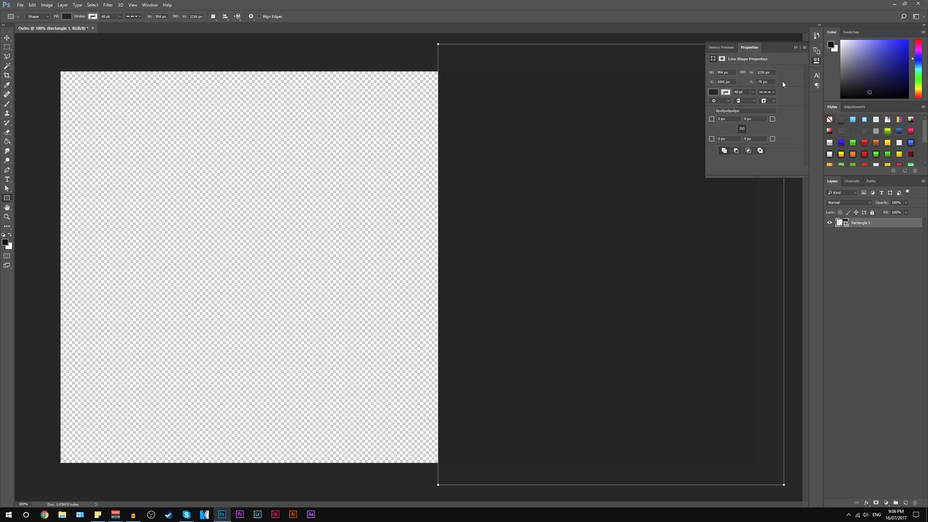
pyautogui.click(796, 47)
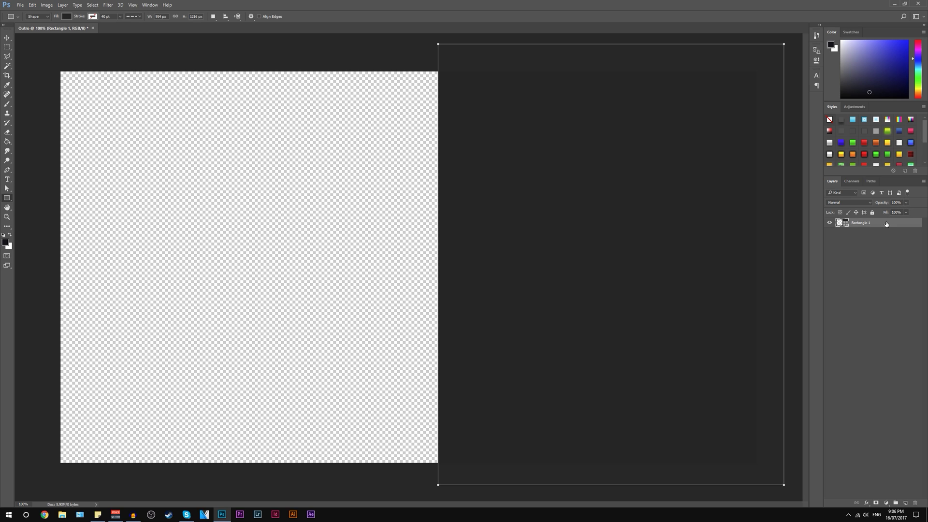
pyautogui.click(92, 16)
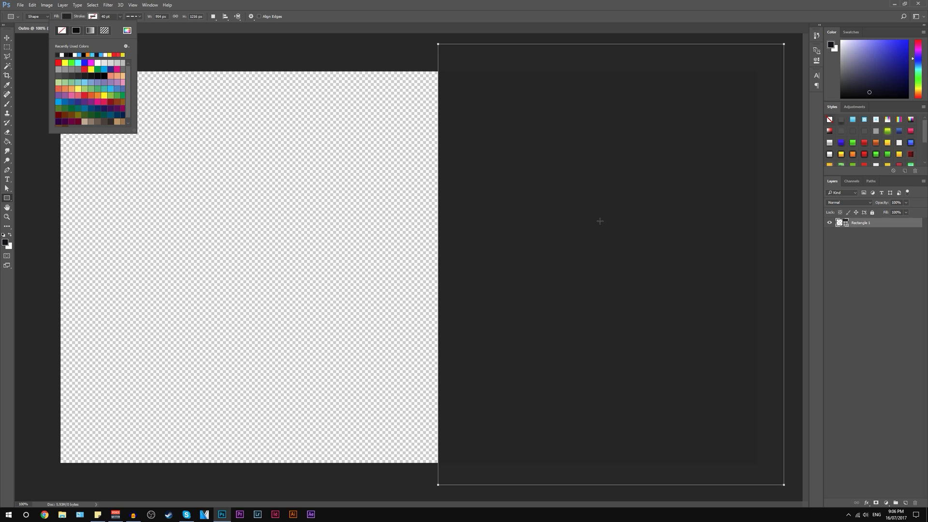
pyautogui.moveTo(295, 196); pyautogui.dragTo(327, 198)
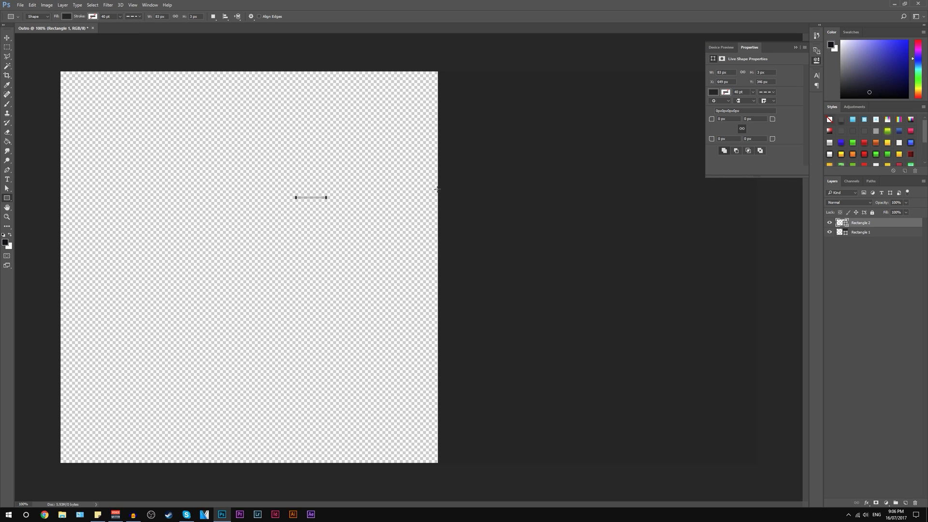
pyautogui.hotkey('ctrl', 'z')
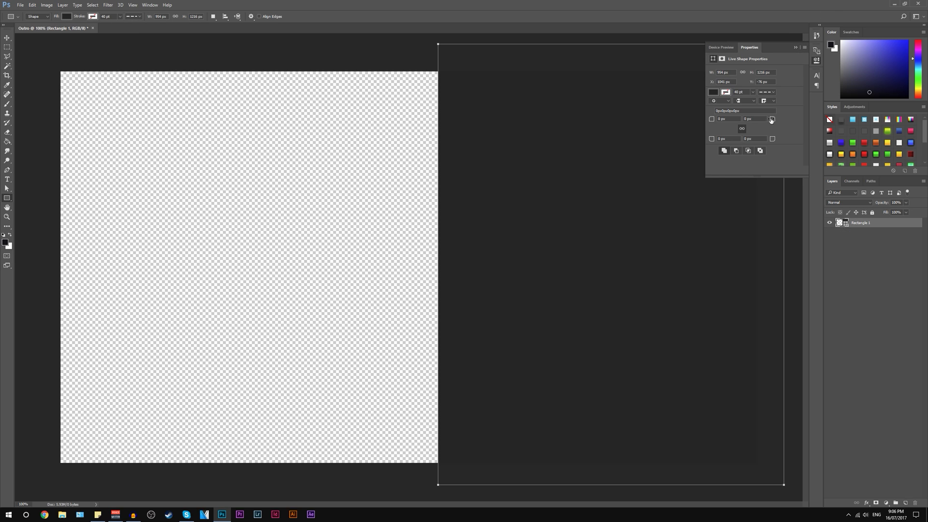
# - Give the dark grey rectangle a red stroke with a solid line style
pyautogui.click(726, 94)
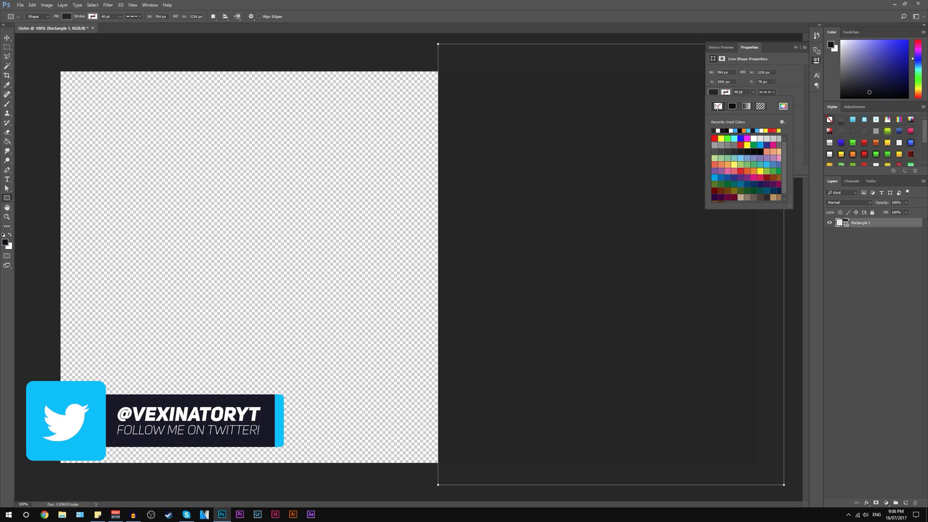
pyautogui.click(715, 139)
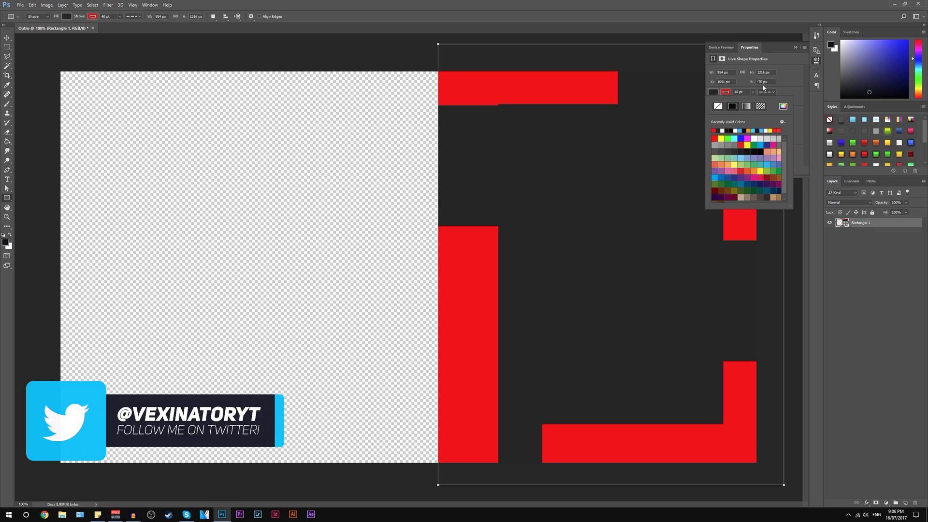
pyautogui.click(786, 86)
pyautogui.click(771, 92)
pyautogui.click(748, 118)
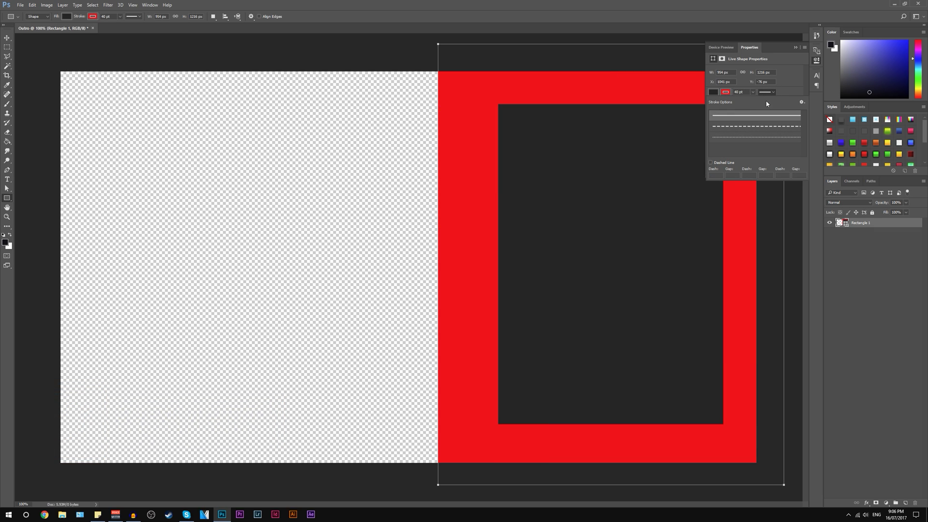
pyautogui.click(797, 93)
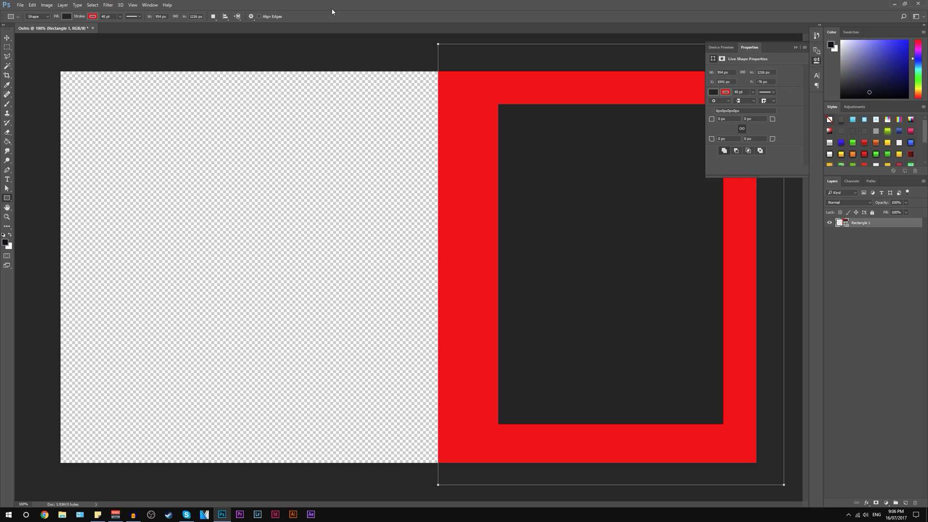
# - Align the rectangle's red stroke to the outside of the shape
pyautogui.click(133, 17)
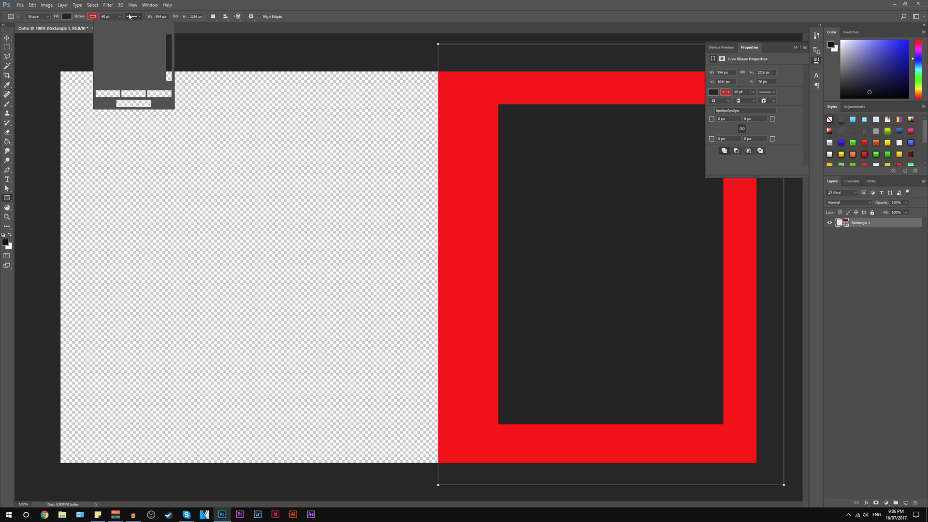
pyautogui.click(107, 94)
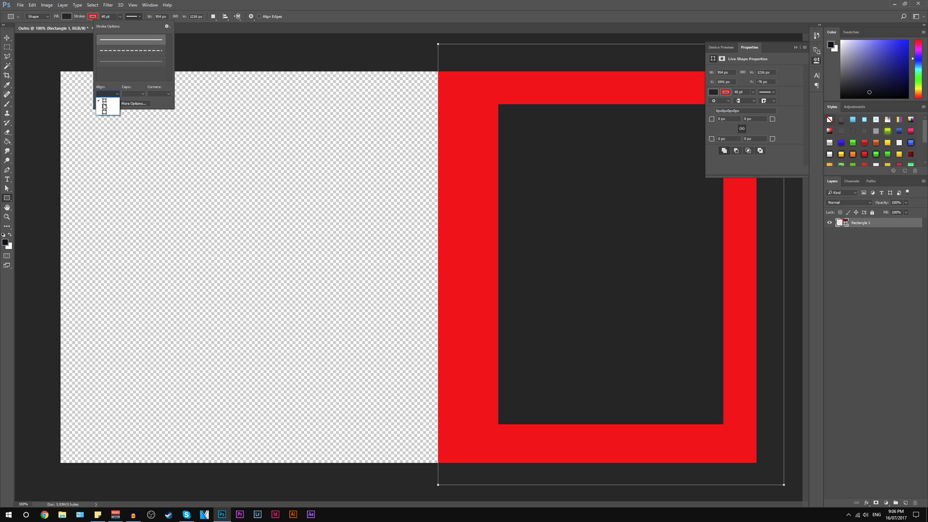
pyautogui.click(110, 113)
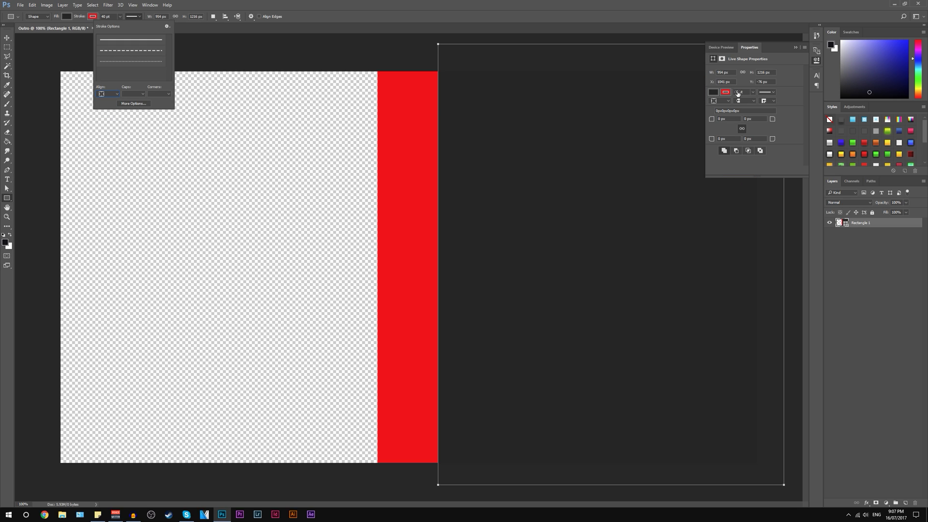
# - Reduce the dark grey rectangle's stroke width to 10 pt
pyautogui.click(737, 92)
pyautogui.moveTo(735, 94); pyautogui.dragTo(730, 93)
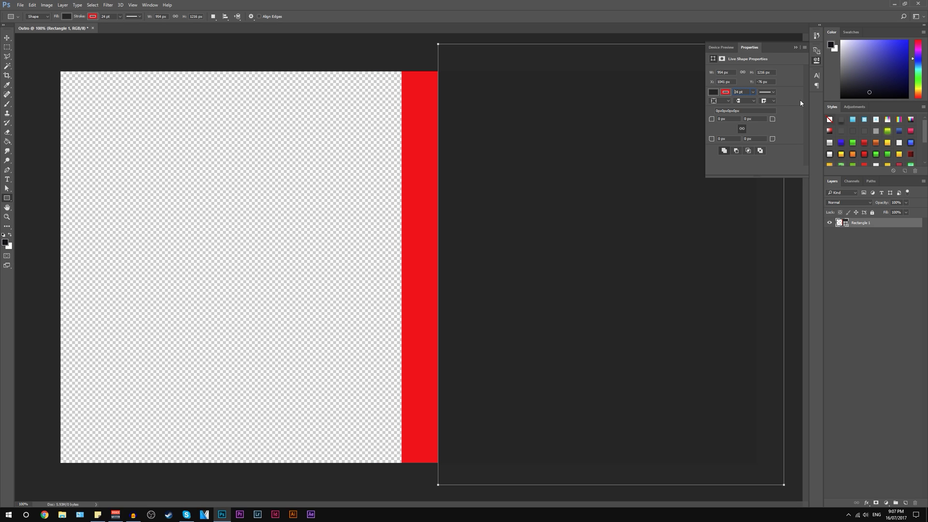
pyautogui.press('Return')
pyautogui.press('Return')
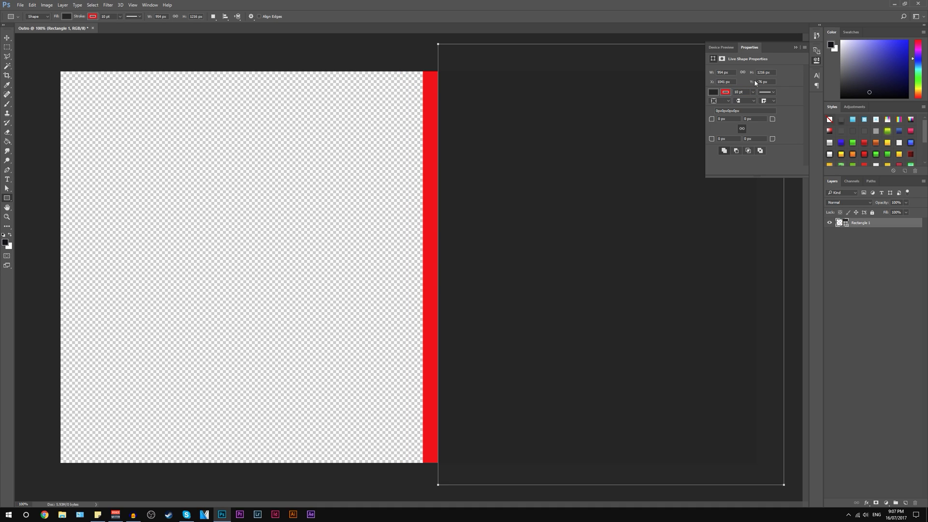
# - Change the dark grey rectangle's stroke colour to light blue and collapse its shape properties
pyautogui.click(724, 93)
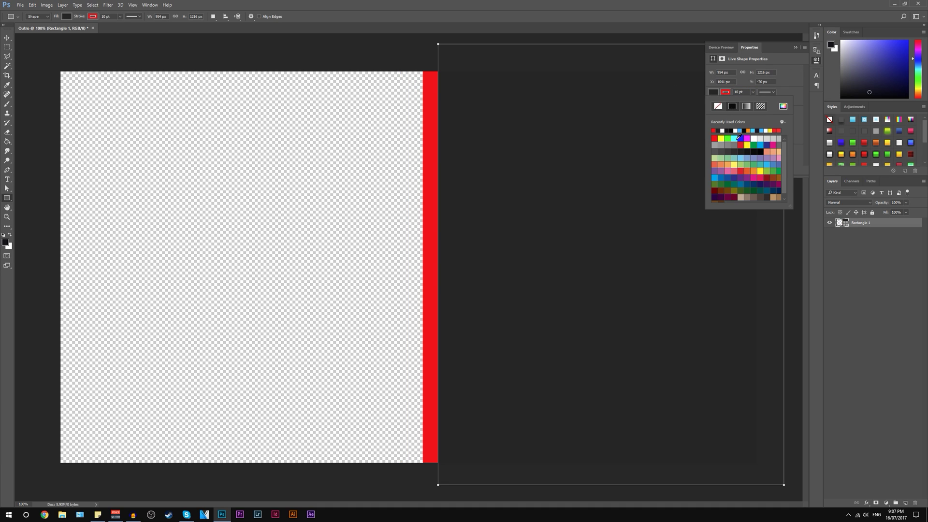
pyautogui.click(741, 130)
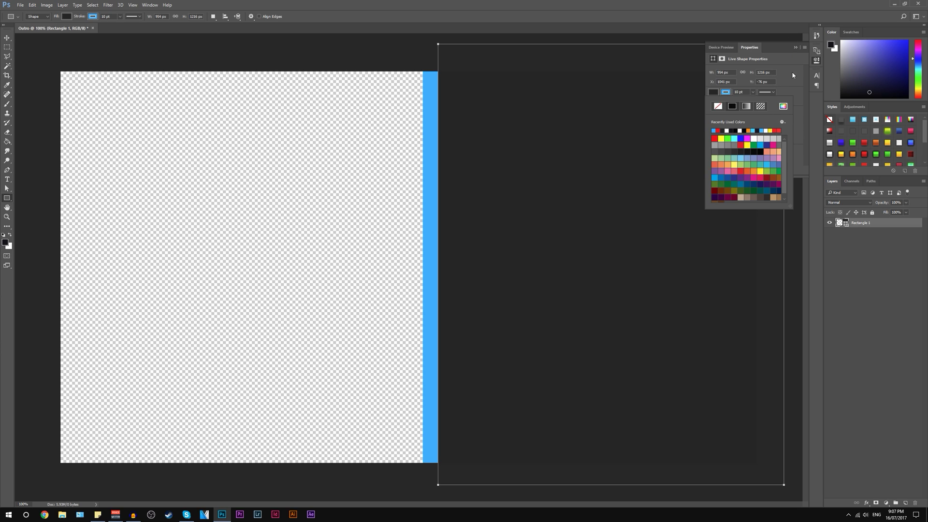
pyautogui.click(795, 47)
pyautogui.click(795, 47)
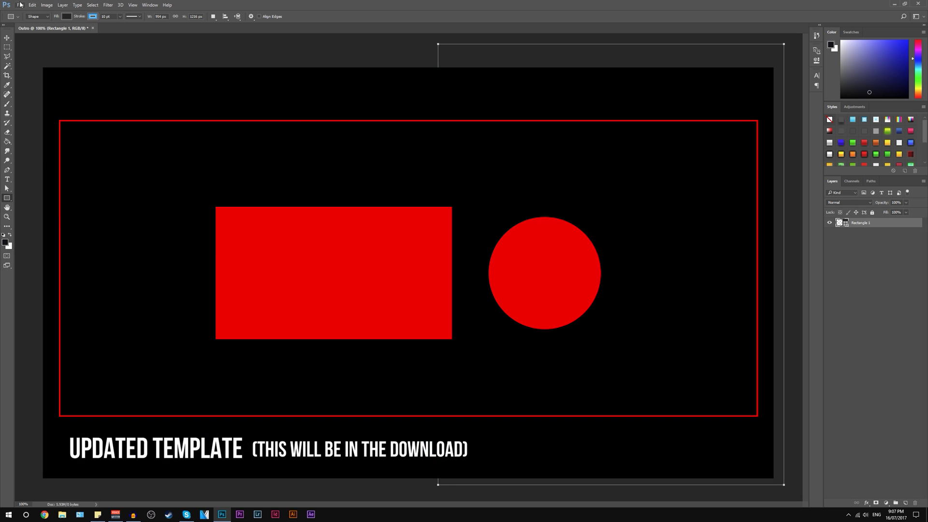
# - Place the end-screen capture as a reference and draw a rectangle about 649 x 378 px over its upper video thumbnail
pyautogui.click(20, 5)
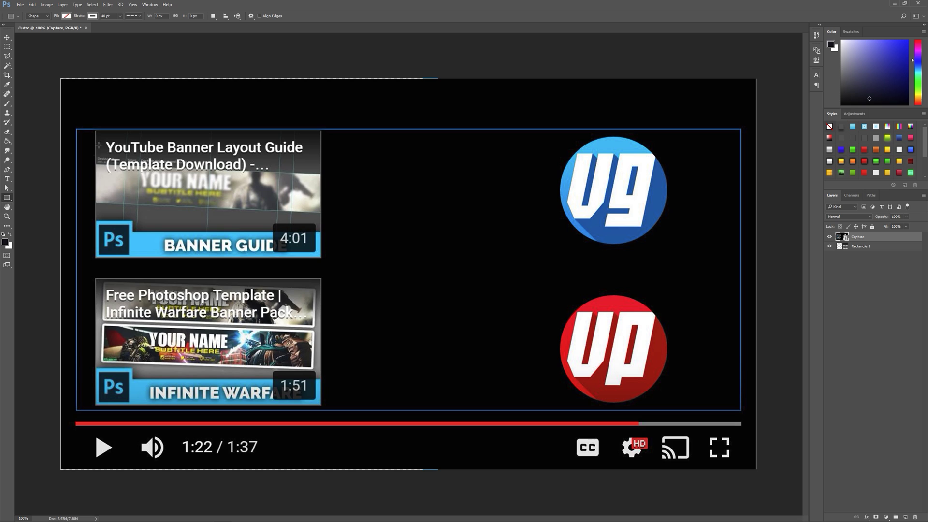
pyautogui.moveTo(95, 130); pyautogui.dragTo(331, 268)
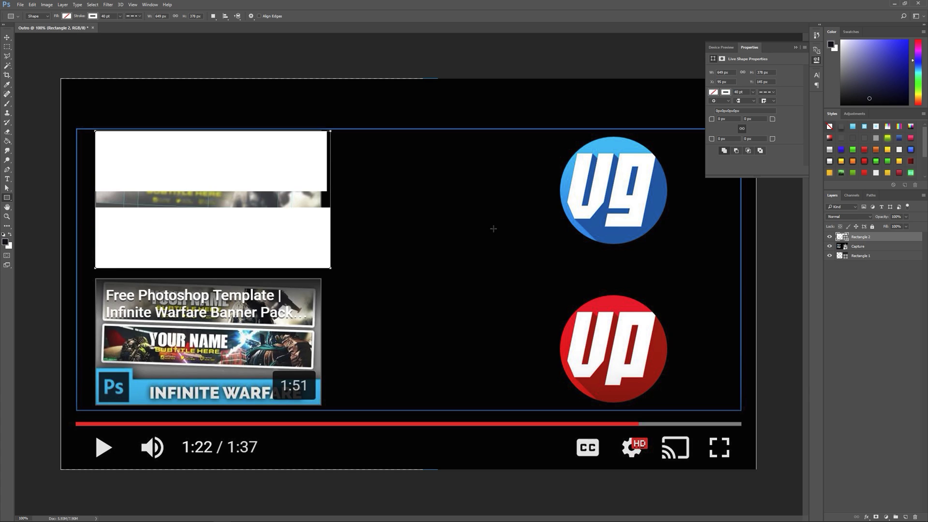
# - Remove the new rectangle's stroke, fill it with white and collapse its shape properties
pyautogui.click(726, 95)
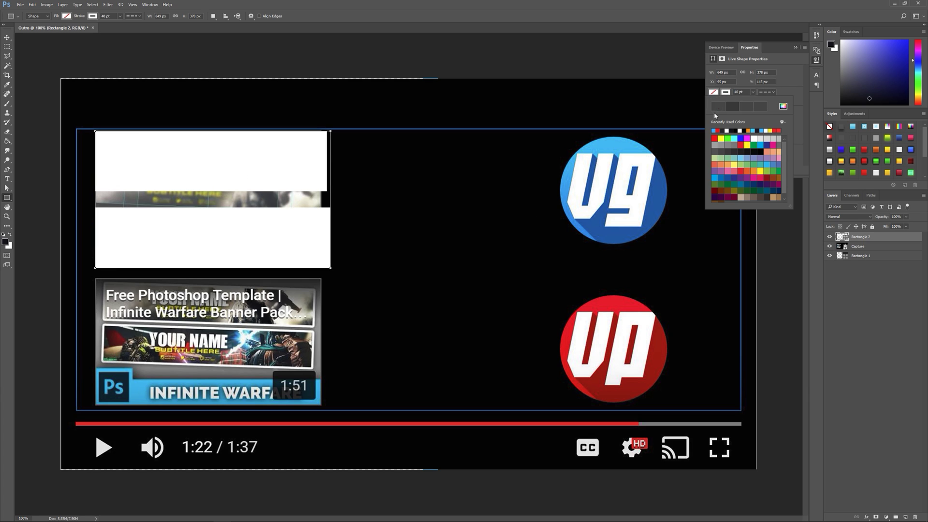
pyautogui.click(718, 106)
pyautogui.click(717, 94)
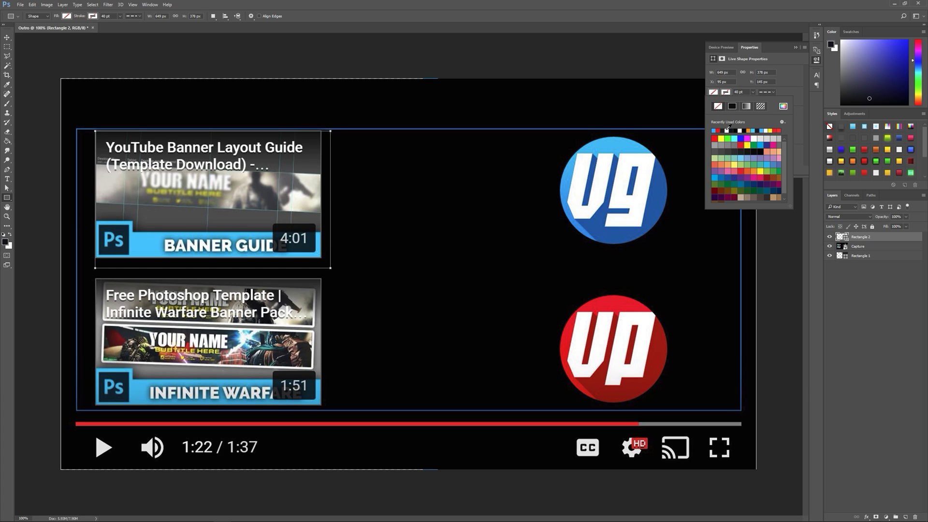
pyautogui.click(727, 130)
pyautogui.click(778, 79)
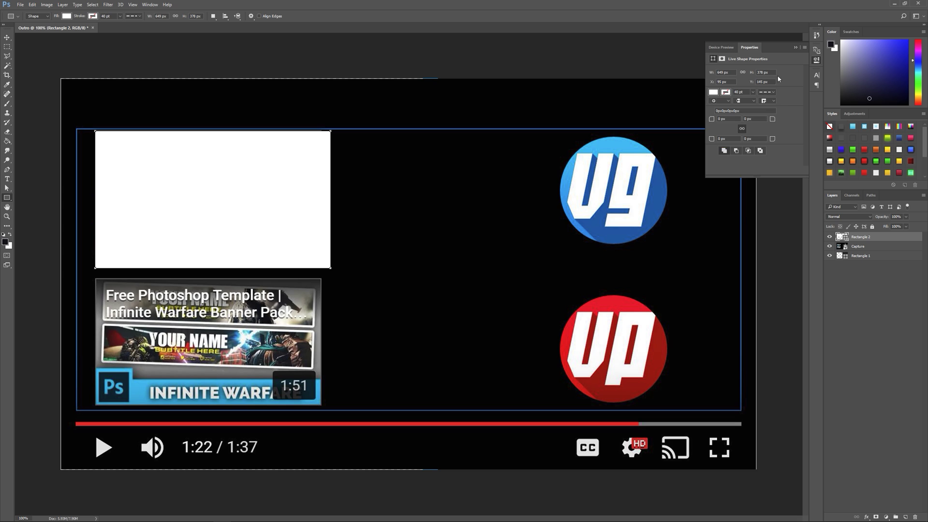
pyautogui.click(795, 47)
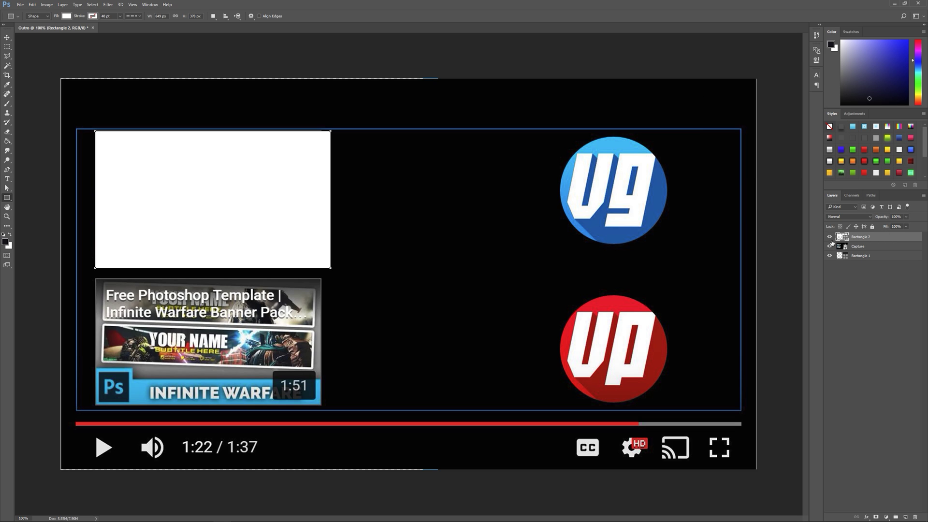
# - Hide the Capture layer and move the white rectangle onto the dark grey panel
pyautogui.click(829, 246)
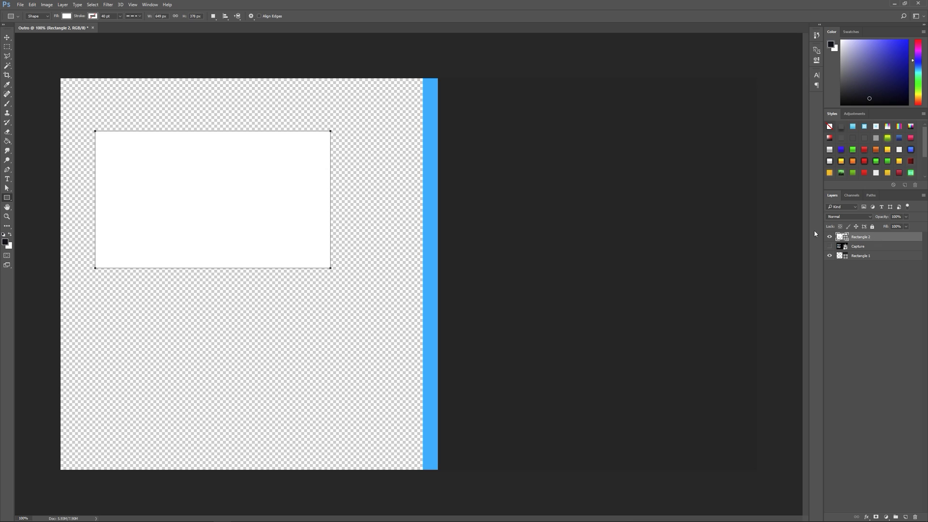
pyautogui.hotkey('ctrl', 't')
pyautogui.moveTo(254, 166); pyautogui.dragTo(633, 203)
pyautogui.press('Return')
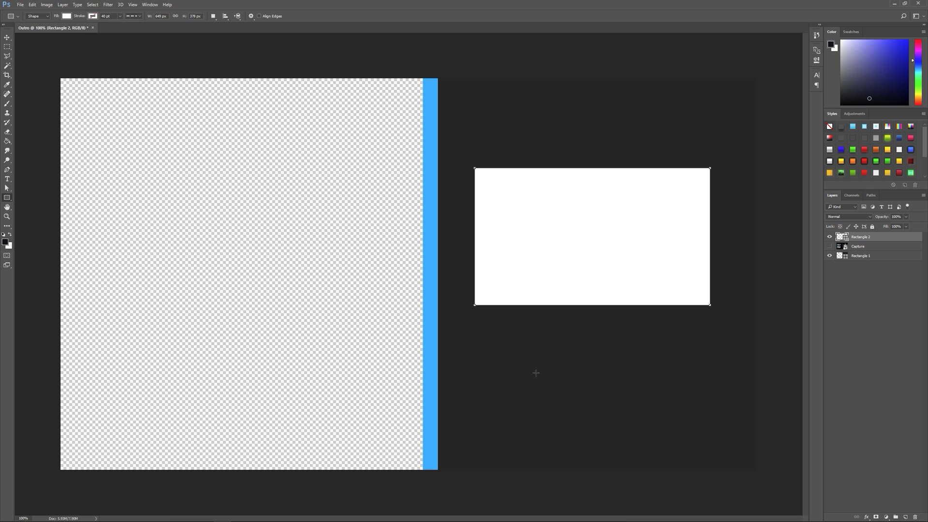
# - Duplicate the white rectangle directly below the original and shift both rectangles up to the reference height
pyautogui.hotkey('ctrl', 'j')
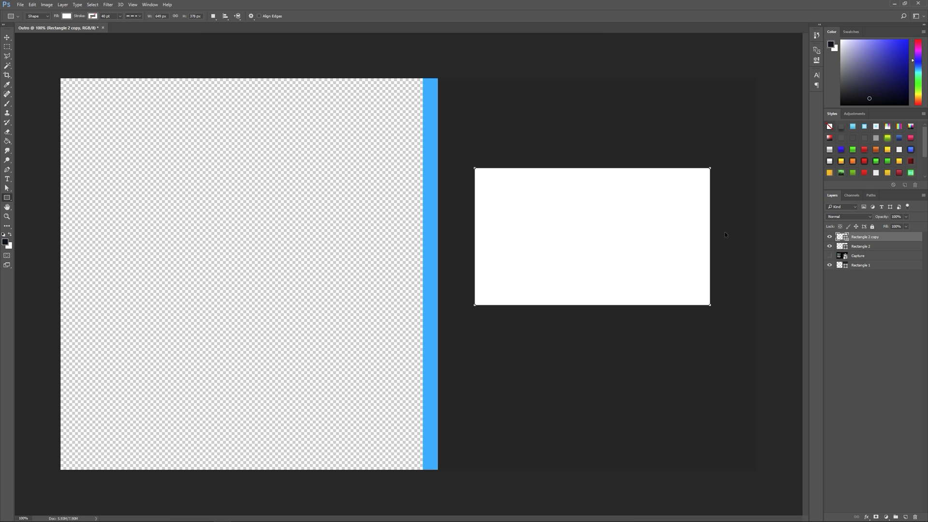
pyautogui.moveTo(694, 230); pyautogui.dragTo(670, 382)
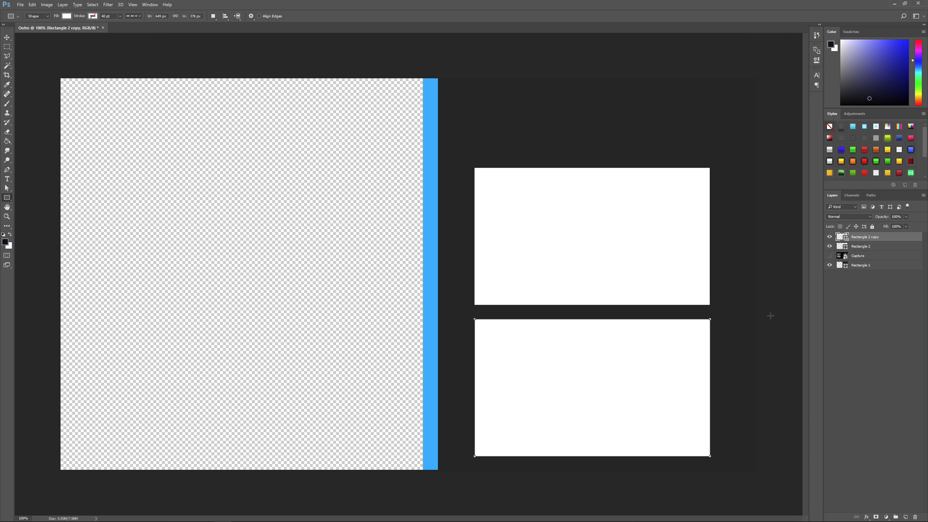
pyautogui.keyDown('shift'); pyautogui.click(876, 246); pyautogui.keyUp('shift')
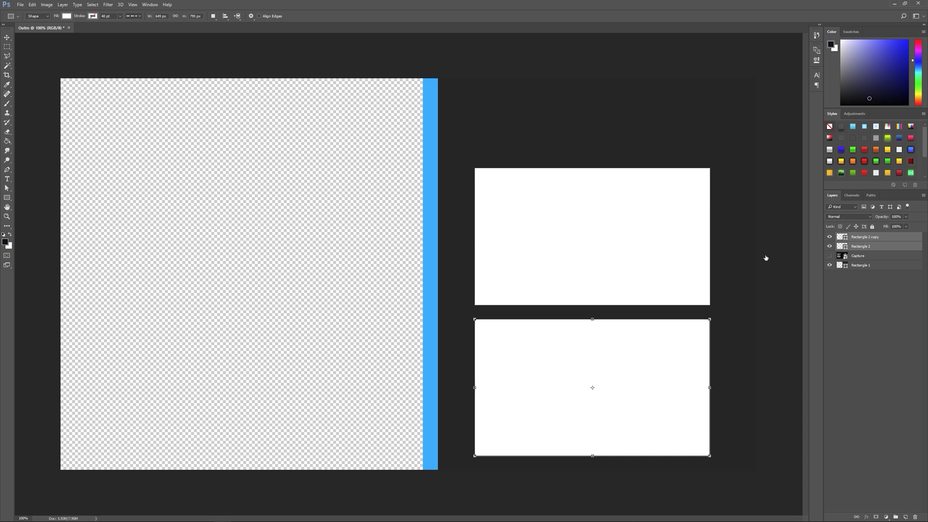
pyautogui.moveTo(665, 255); pyautogui.dragTo(665, 217)
# - Add the text VEXINATOR above the upper white rectangle and colour it white
pyautogui.click(875, 246)
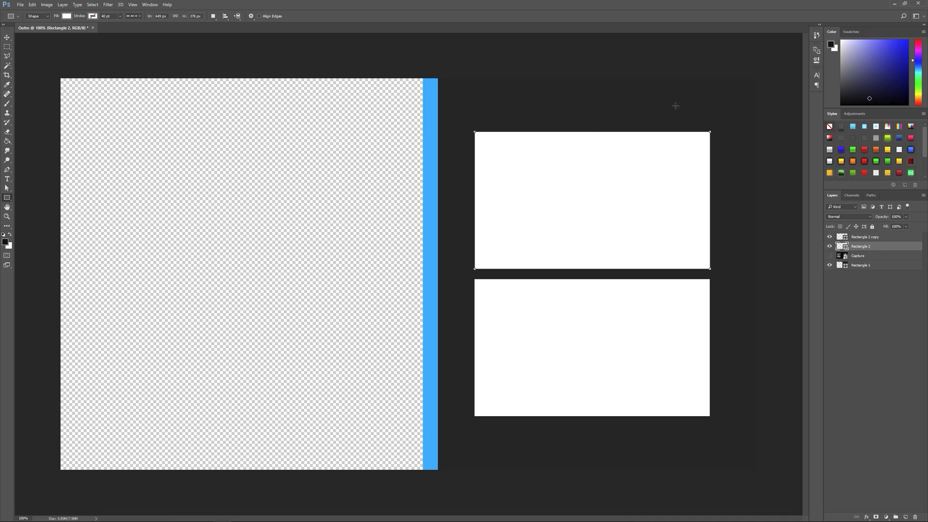
pyautogui.click(7, 179)
pyautogui.click(502, 105)
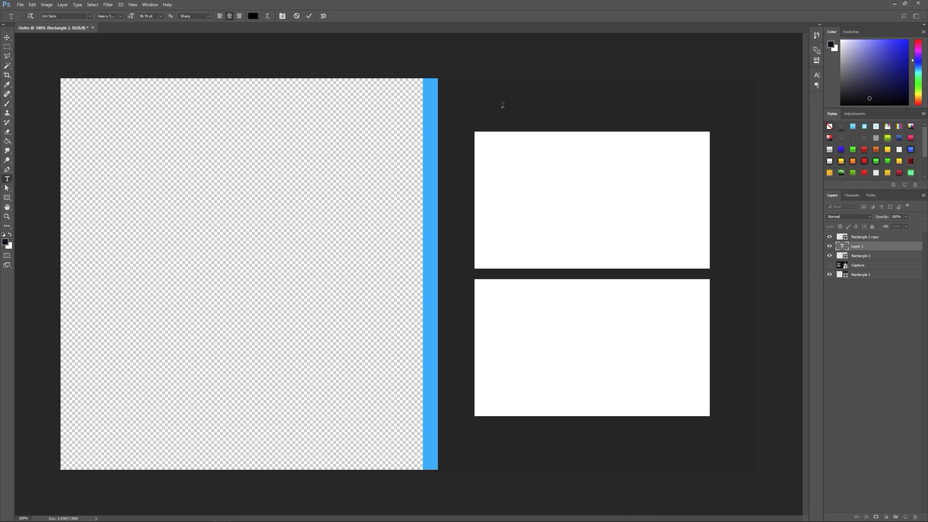
pyautogui.write('VEXINATOR')
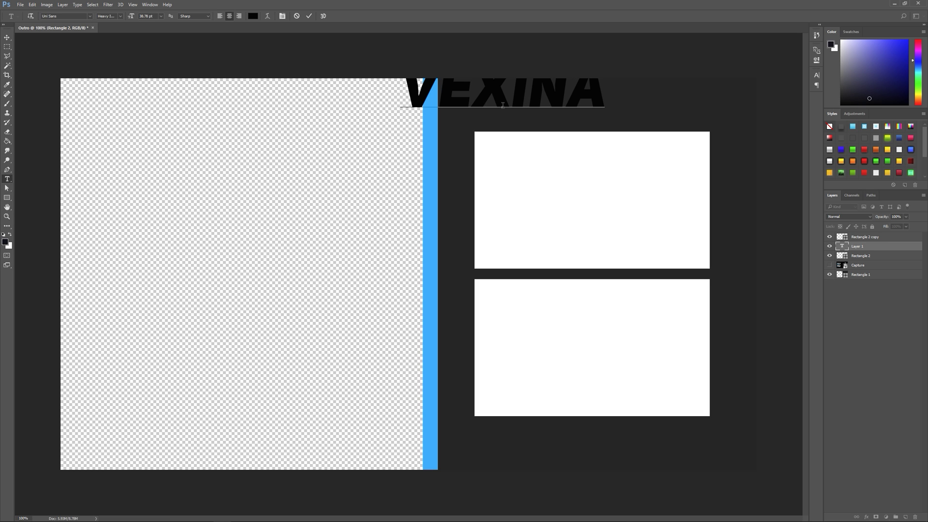
pyautogui.moveTo(657, 95); pyautogui.dragTo(422, 112)
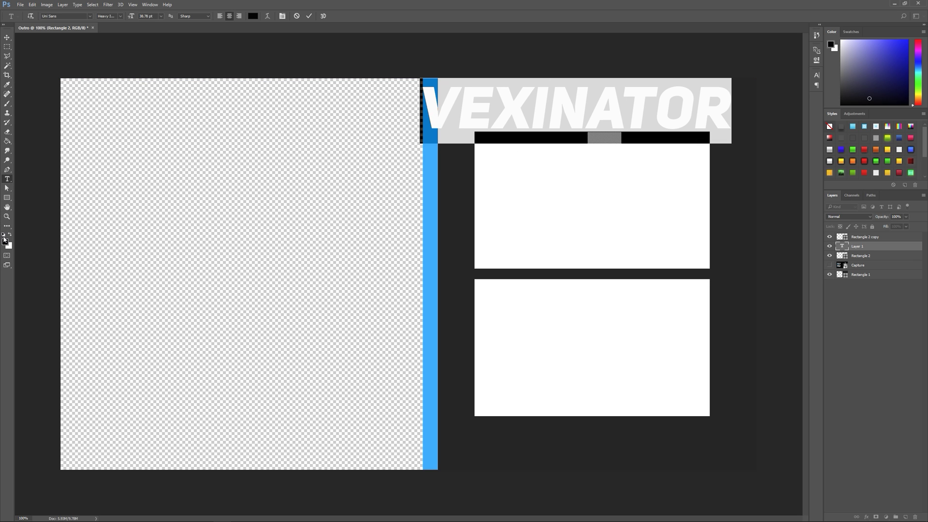
pyautogui.click(9, 235)
# - Change the VEXINATOR text's font to Kenyan Coffee Bold Italic and commit the text
pyautogui.click(557, 102)
pyautogui.moveTo(731, 111); pyautogui.dragTo(422, 112)
pyautogui.click(91, 17)
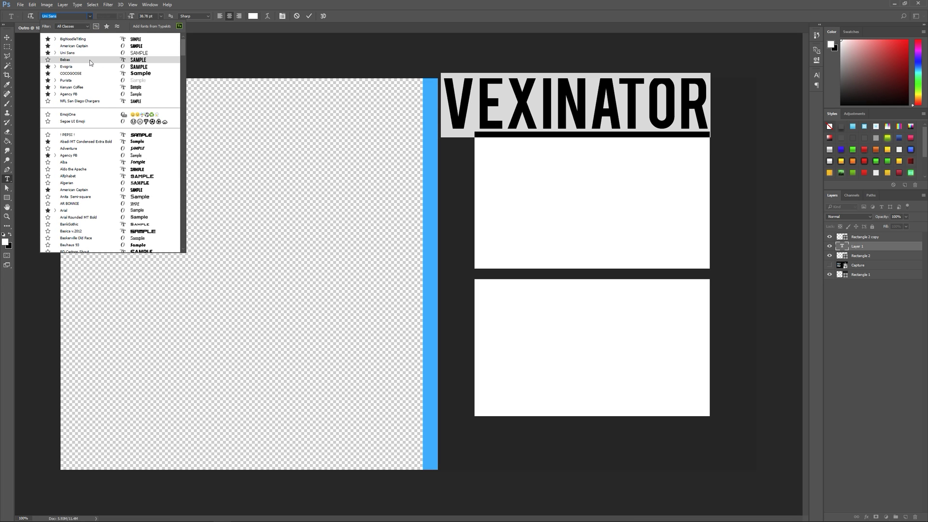
pyautogui.press('Escape')
pyautogui.write('ken')
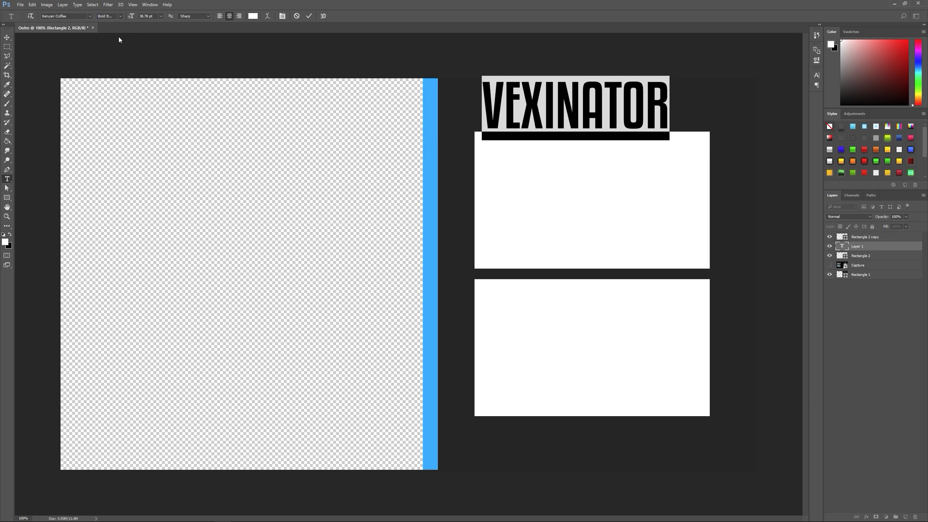
pyautogui.click(870, 246)
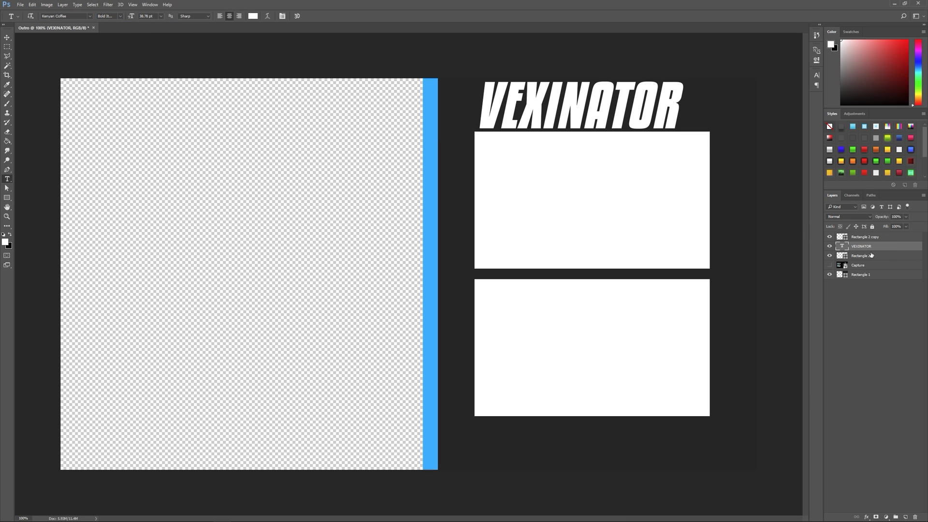
# - Scale the VEXINATOR text to about 74% and position it centrally just above the upper white rectangle
pyautogui.hotkey('ctrl', 't')
pyautogui.moveTo(684, 76); pyautogui.dragTo(651, 97)
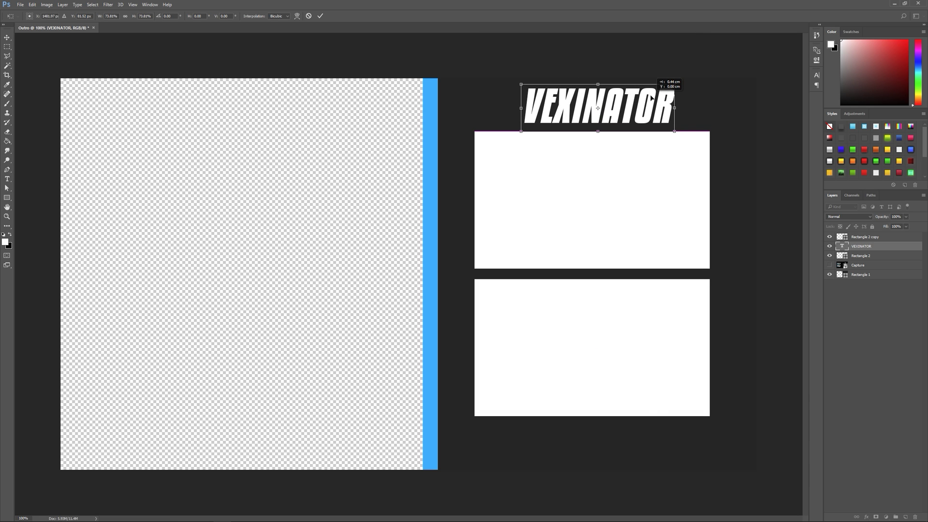
pyautogui.press('Return')
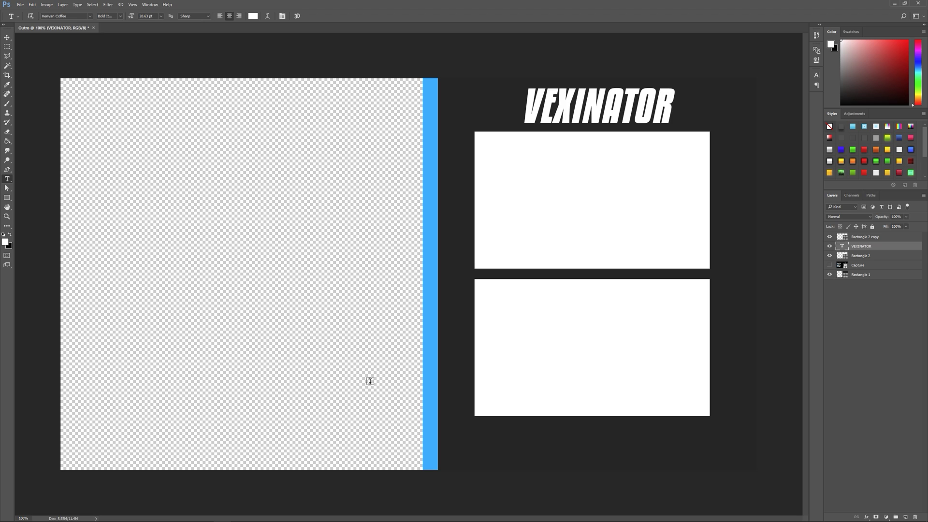
# - Add the text FOLLOW & SUBSCRIBE! near the dark panel's lower edge
pyautogui.click(490, 442)
pyautogui.write('Subscribe!')
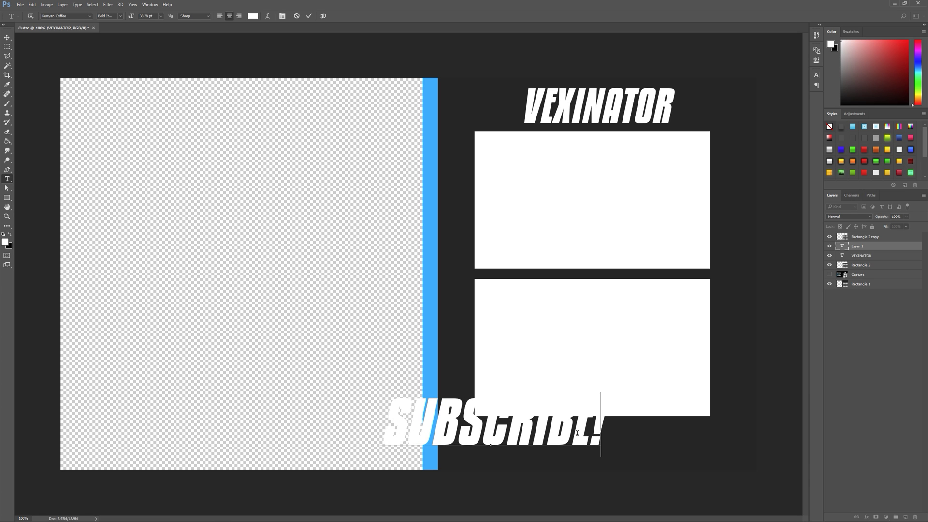
pyautogui.click(388, 424)
pyautogui.write('IOLLOW ')
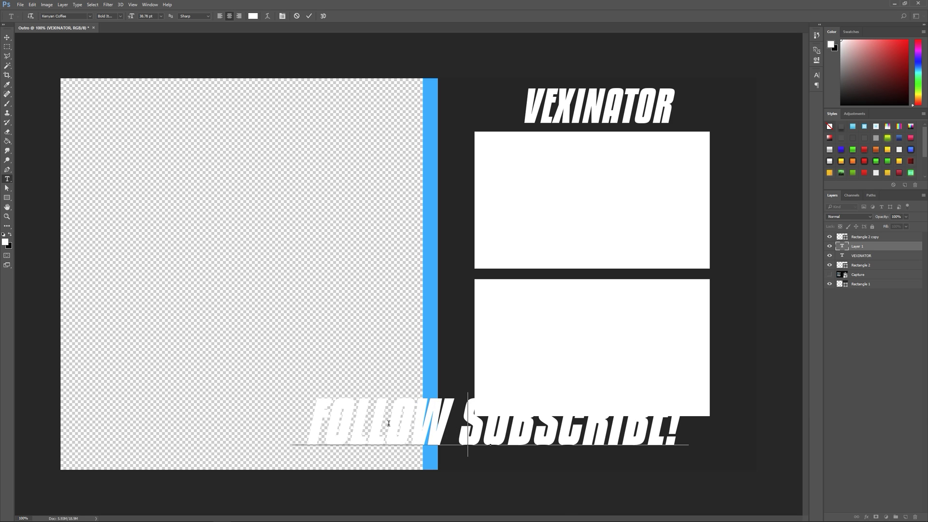
pyautogui.write('&')
# - Set the FOLLOW & SUBSCRIBE! text to the Regular style with faux italic and commit it
pyautogui.moveTo(723, 435); pyautogui.dragTo(141, 125)
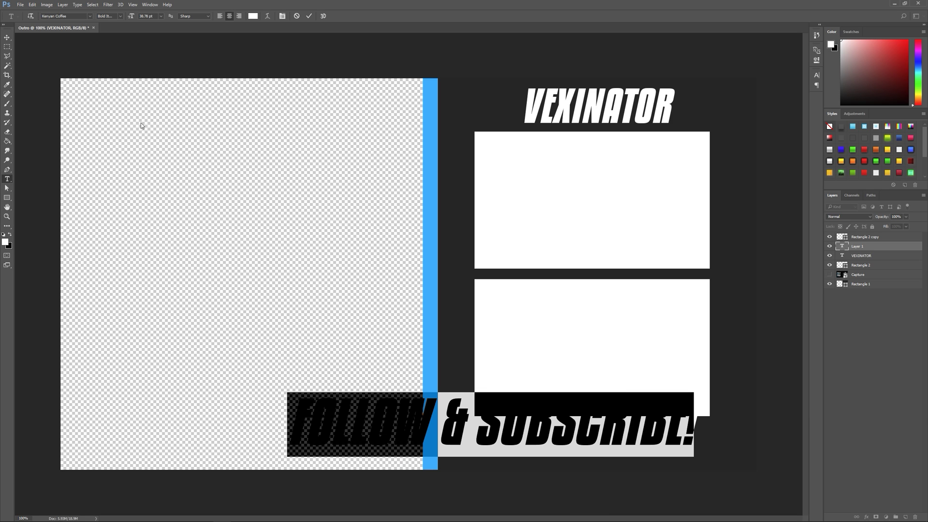
pyautogui.click(120, 17)
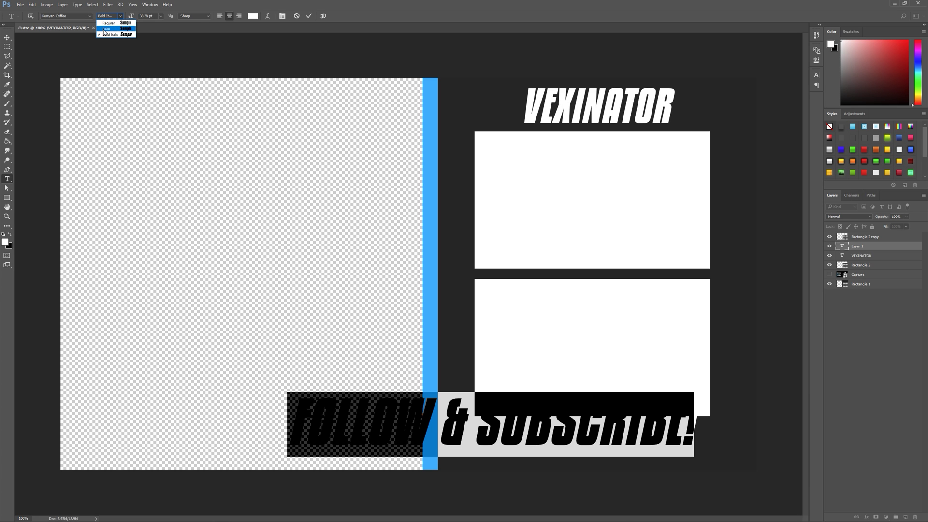
pyautogui.click(108, 22)
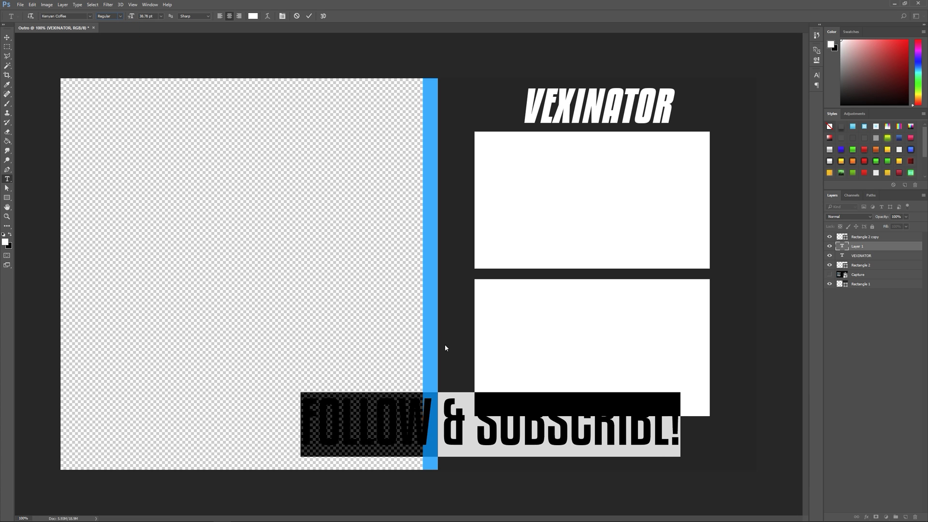
pyautogui.click(816, 75)
pyautogui.click(748, 131)
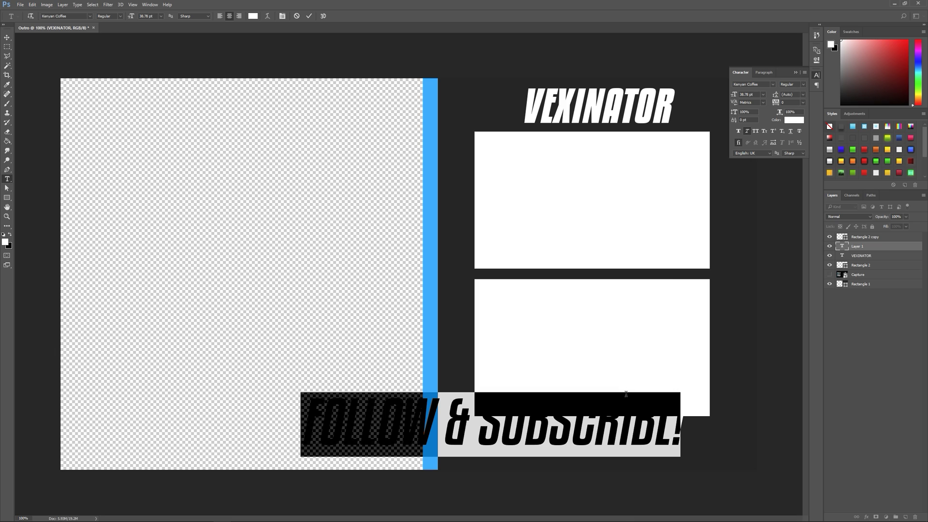
pyautogui.hotkey('ctrl', 'Return')
# - Scale the FOLLOW & SUBSCRIBE! text to about 74%, position it beneath the lower white rectangle, and collapse the character settings
pyautogui.hotkey('ctrl', 't')
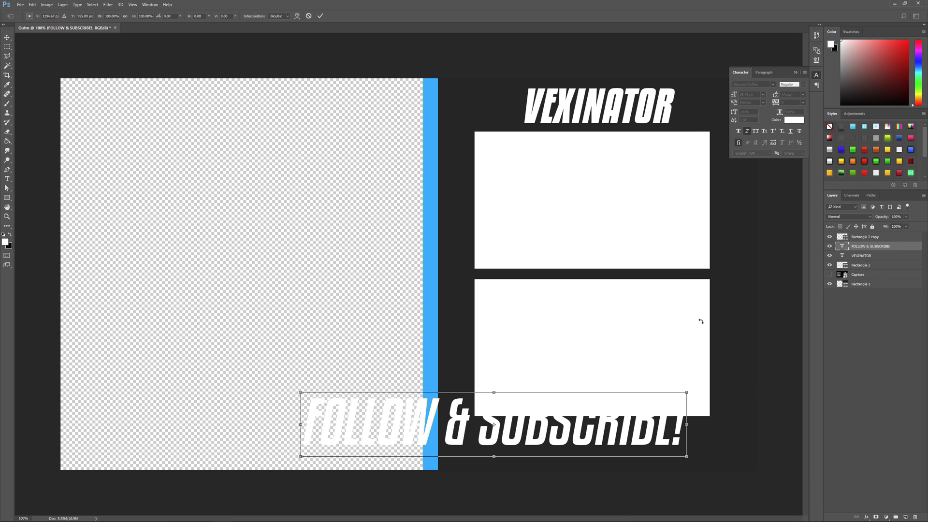
pyautogui.moveTo(685, 392); pyautogui.dragTo(642, 399)
pyautogui.moveTo(588, 424); pyautogui.dragTo(691, 445)
pyautogui.moveTo(746, 420); pyautogui.dragTo(738, 422)
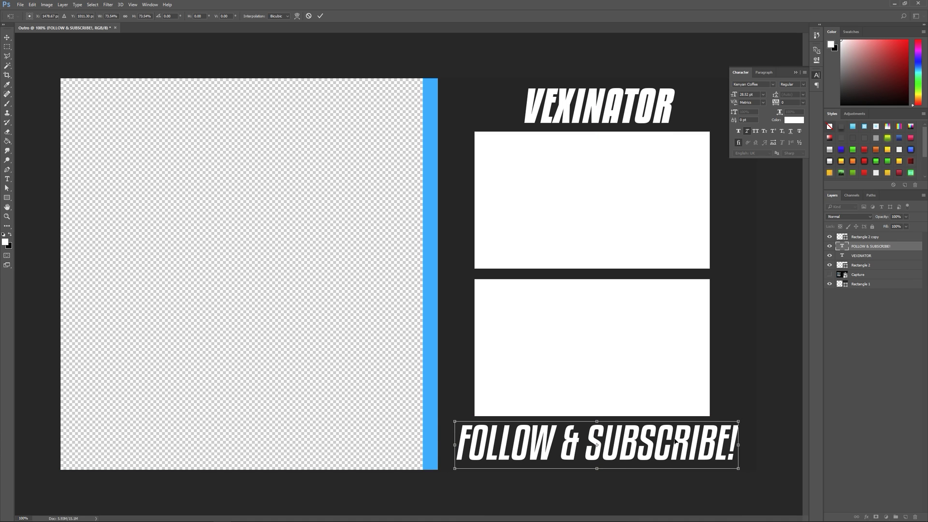
pyautogui.press('Return')
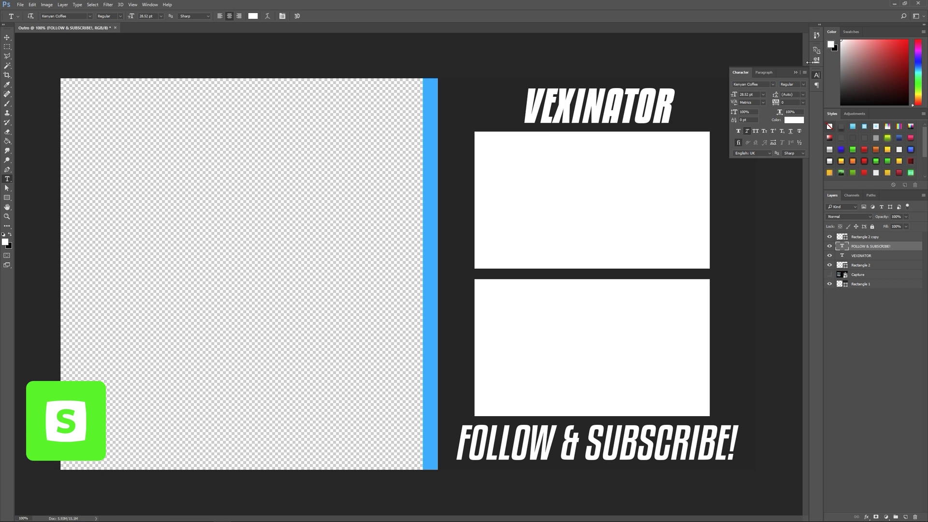
pyautogui.click(796, 72)
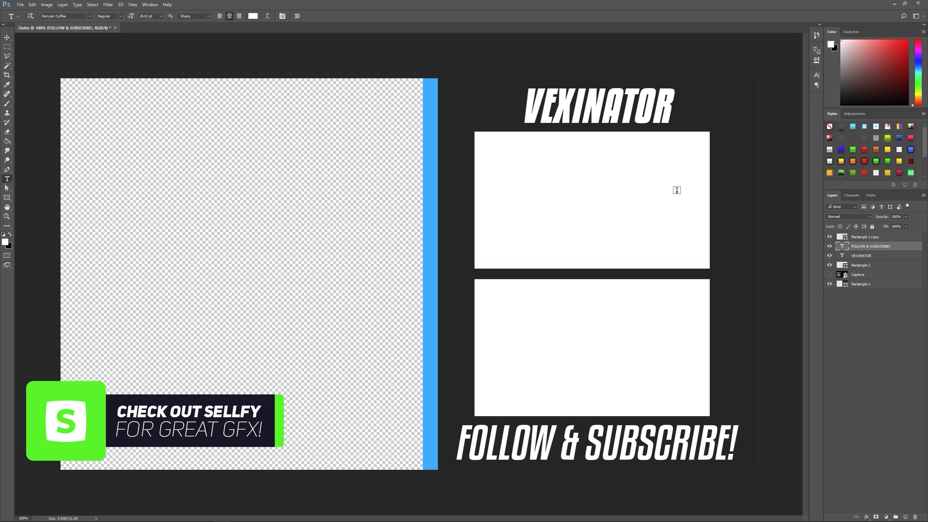
# - Hide every layer except Rectangle 1 and save the blue-edged panel to the Desktop as a PNG named BK
pyautogui.click(863, 237)
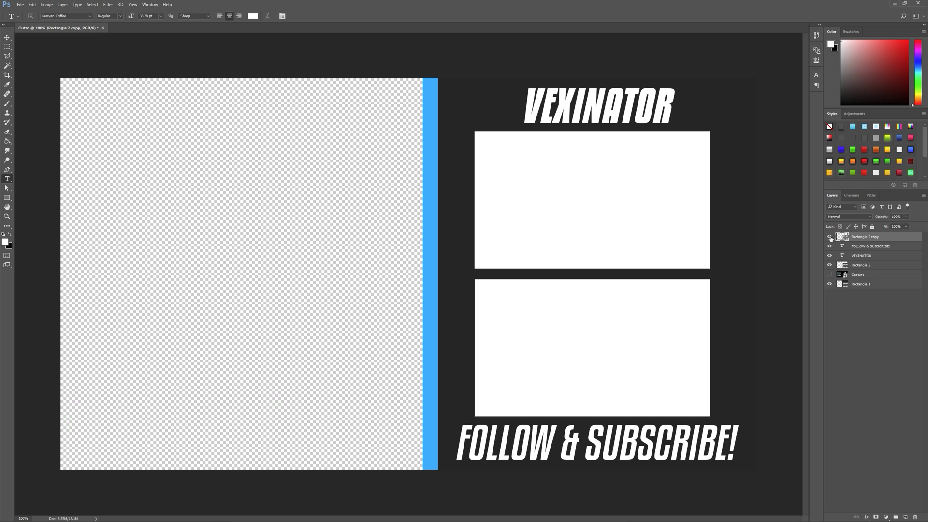
pyautogui.moveTo(830, 237); pyautogui.dragTo(830, 265)
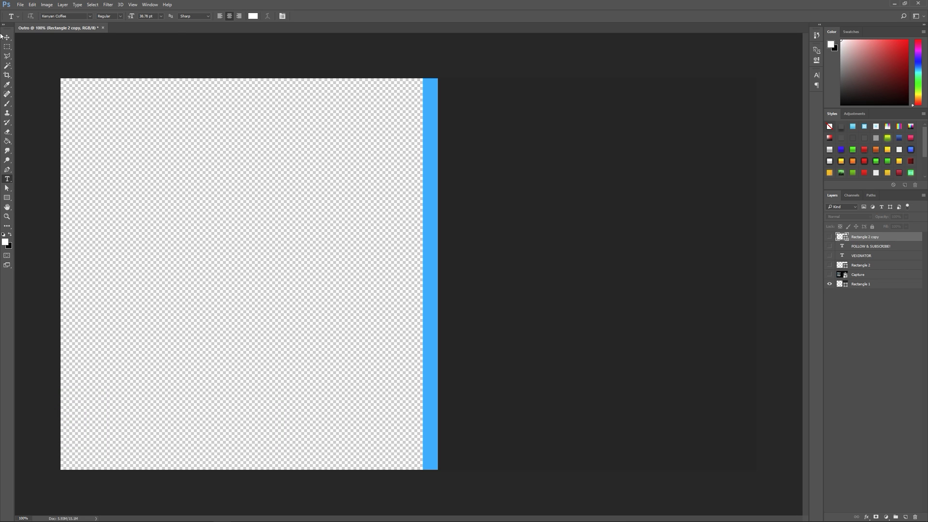
pyautogui.click(19, 6)
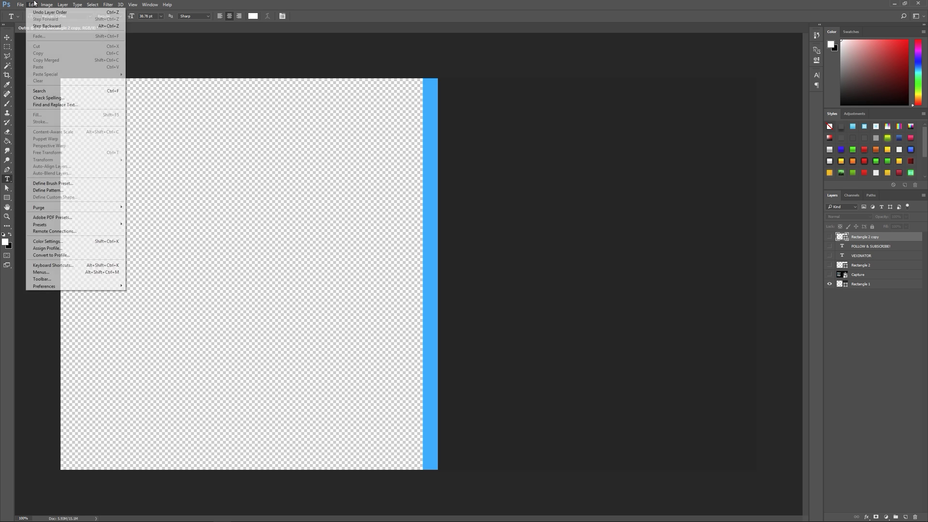
pyautogui.click(30, 84)
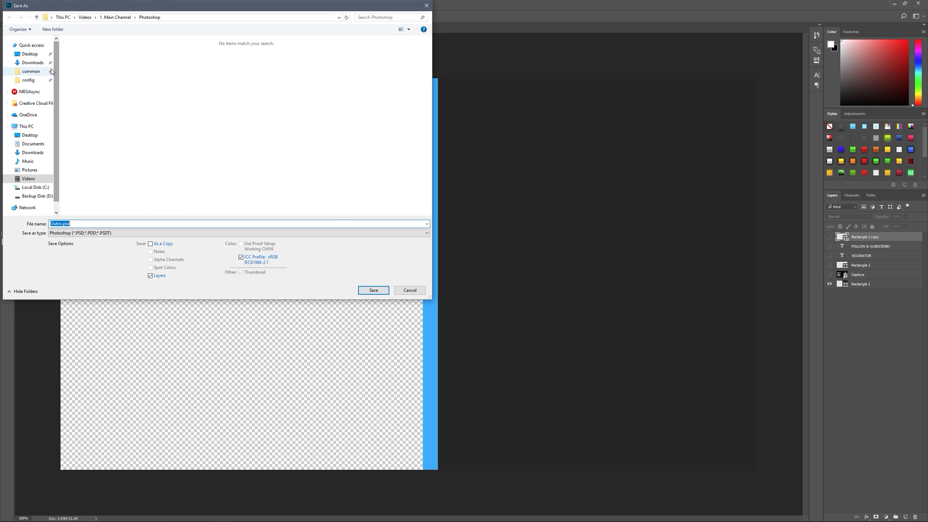
pyautogui.click(86, 234)
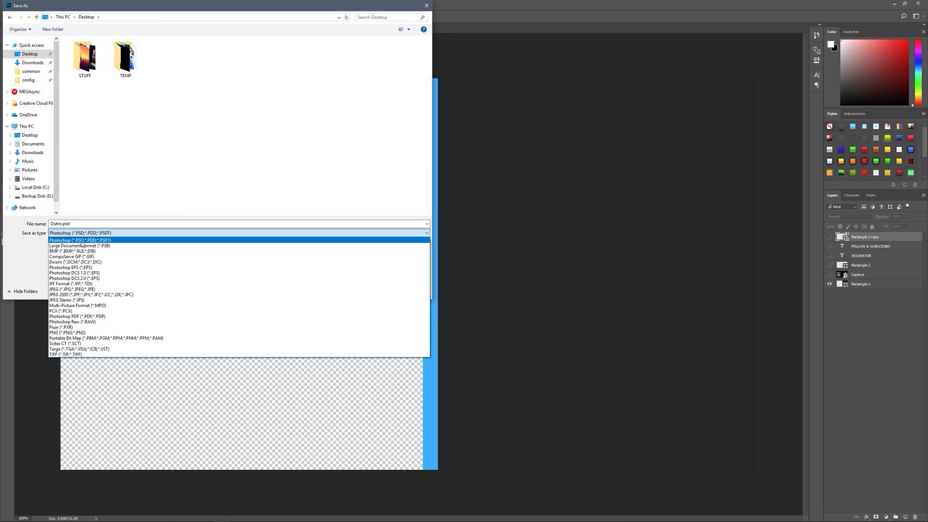
pyautogui.click(82, 289)
pyautogui.click(86, 233)
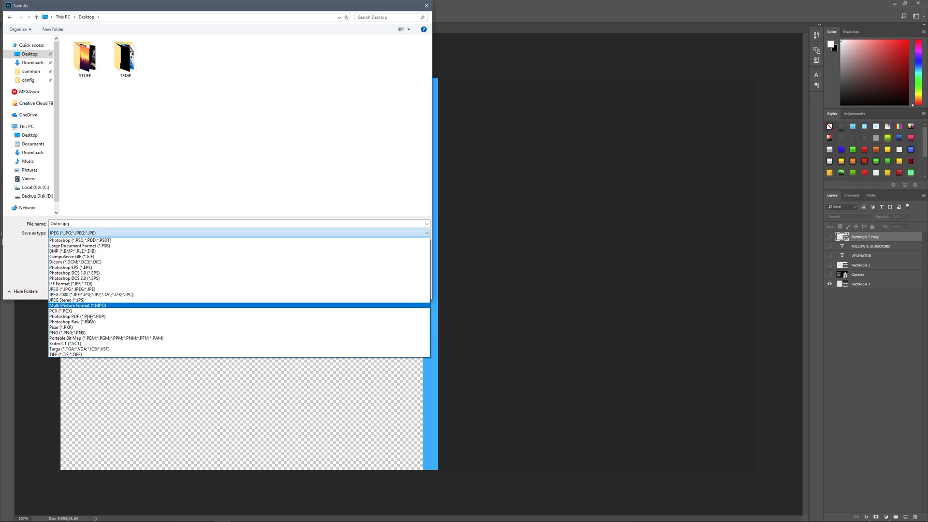
pyautogui.click(87, 333)
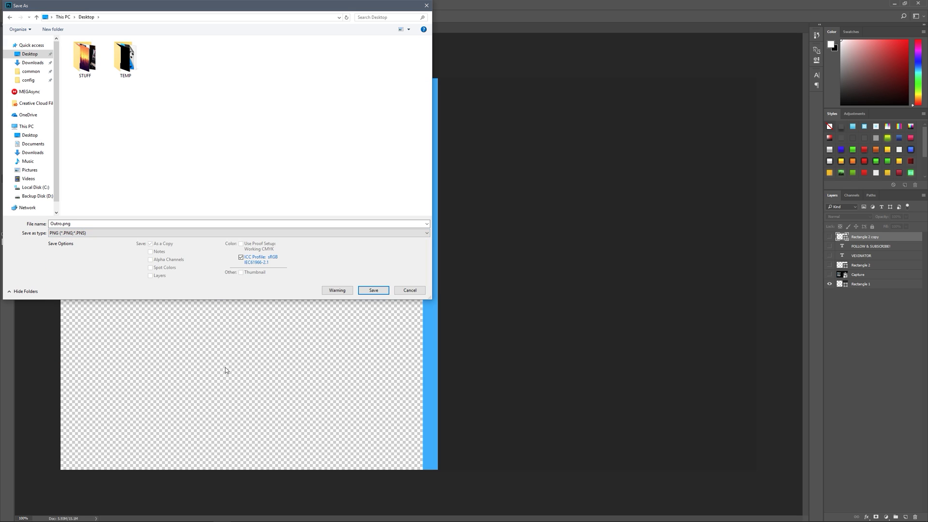
pyautogui.hotkey('shift', 'Tab')
pyautogui.write('BK')
pyautogui.click(374, 290)
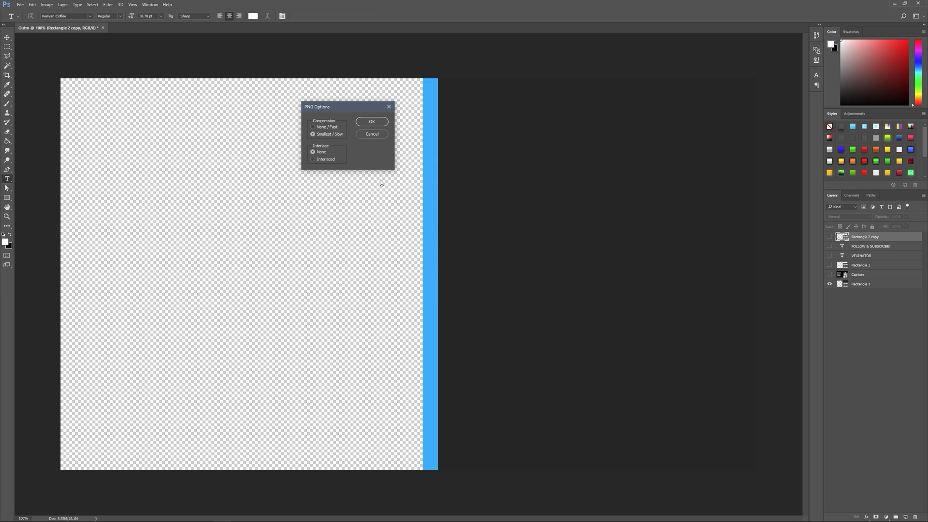
pyautogui.click(371, 121)
# - Export the two white rectangles and the FOLLOW & SUBSCRIBE! text on their own as separate transparent PNG files, Boxes and CTA
pyautogui.click(829, 284)
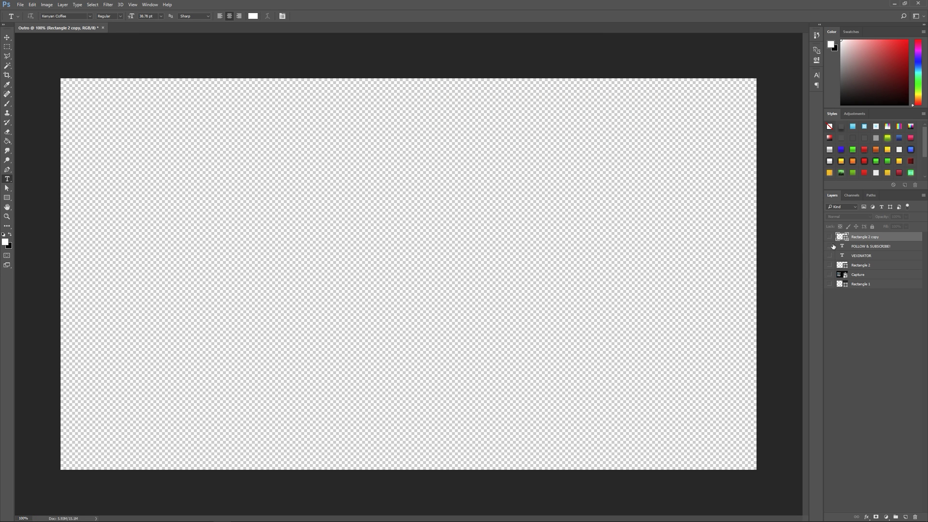
pyautogui.click(829, 236)
pyautogui.click(830, 265)
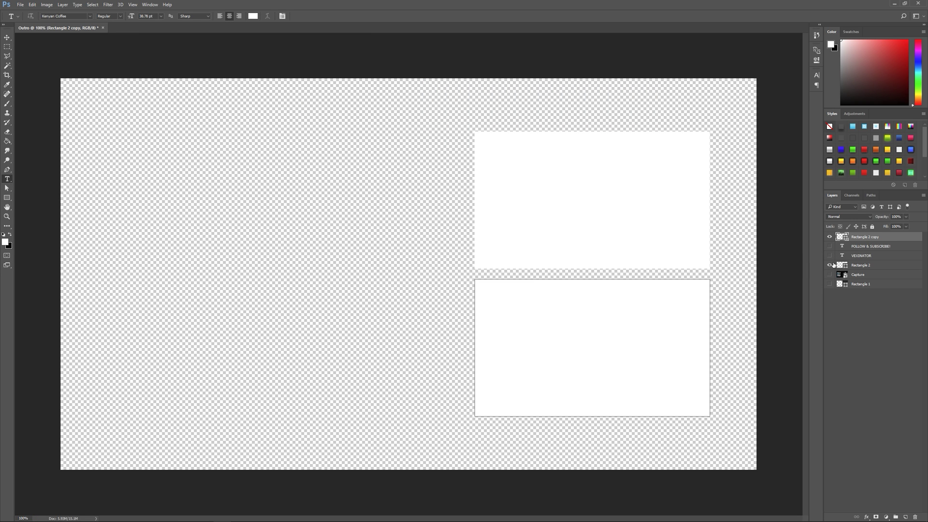
pyautogui.click(20, 5)
pyautogui.click(39, 84)
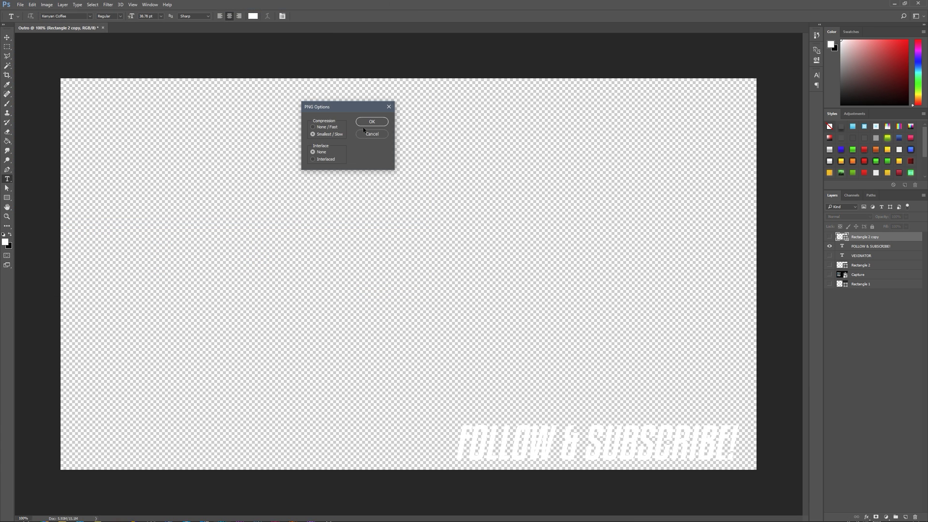
pyautogui.click(373, 124)
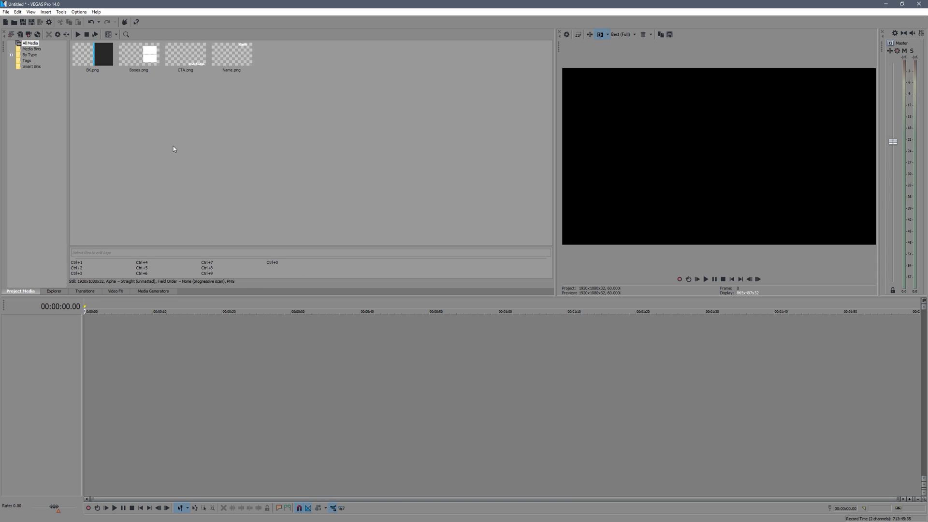
# - Switch to VEGAS Pro and set the project's resample mode to Disable resample in the project properties
pyautogui.click(6, 11)
pyautogui.click(20, 153)
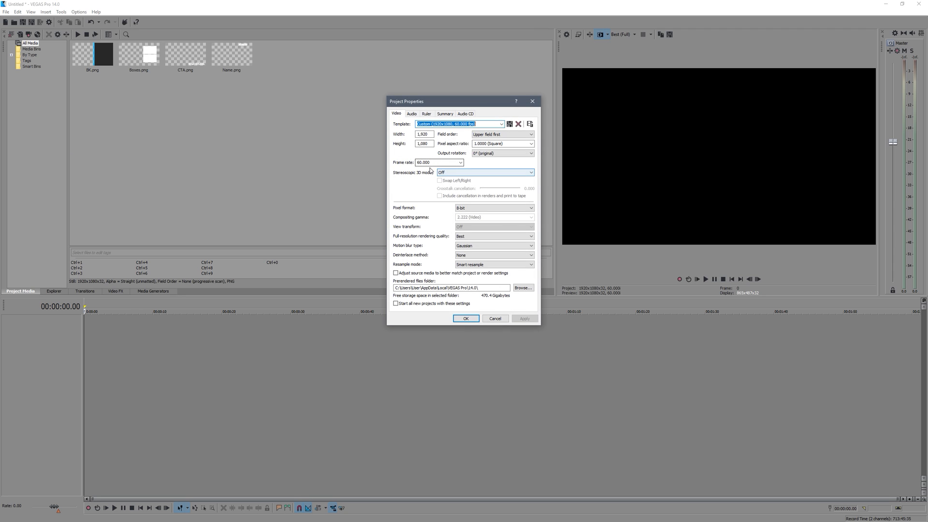
pyautogui.click(489, 265)
pyautogui.click(510, 284)
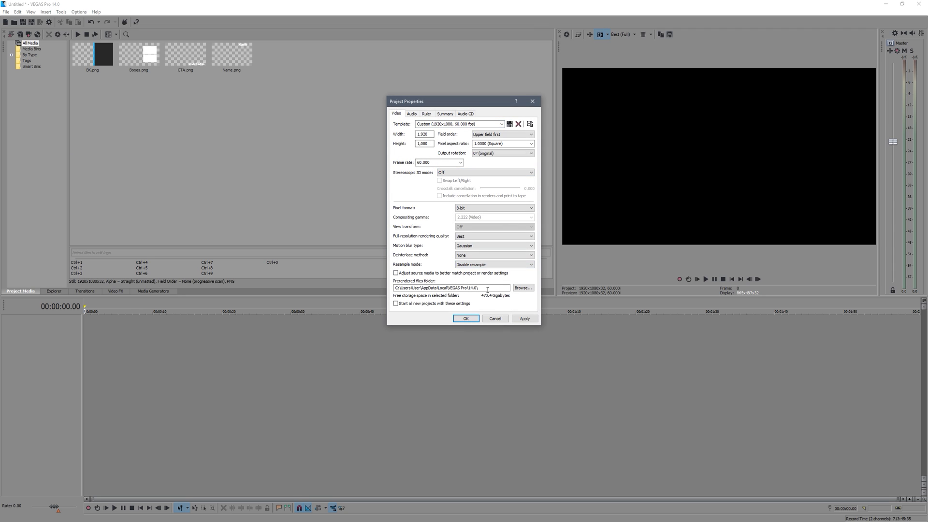
pyautogui.click(525, 318)
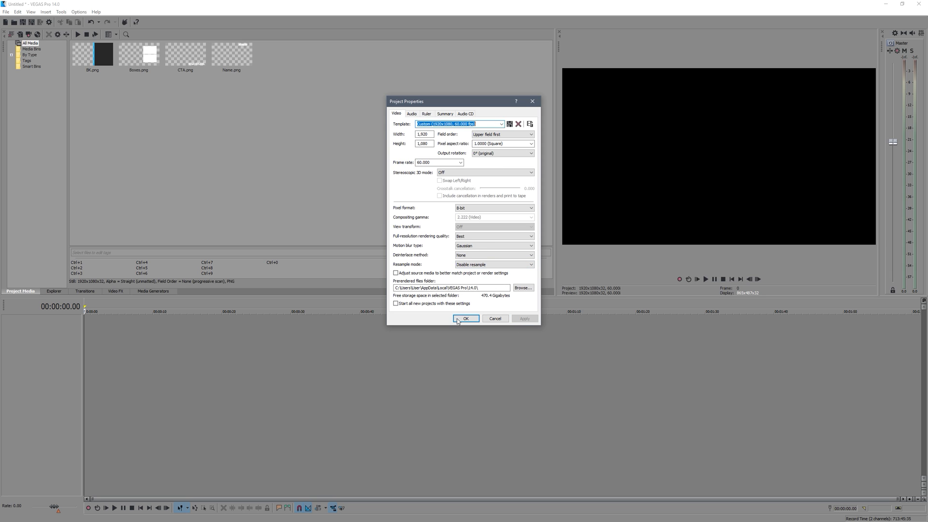
pyautogui.click(465, 318)
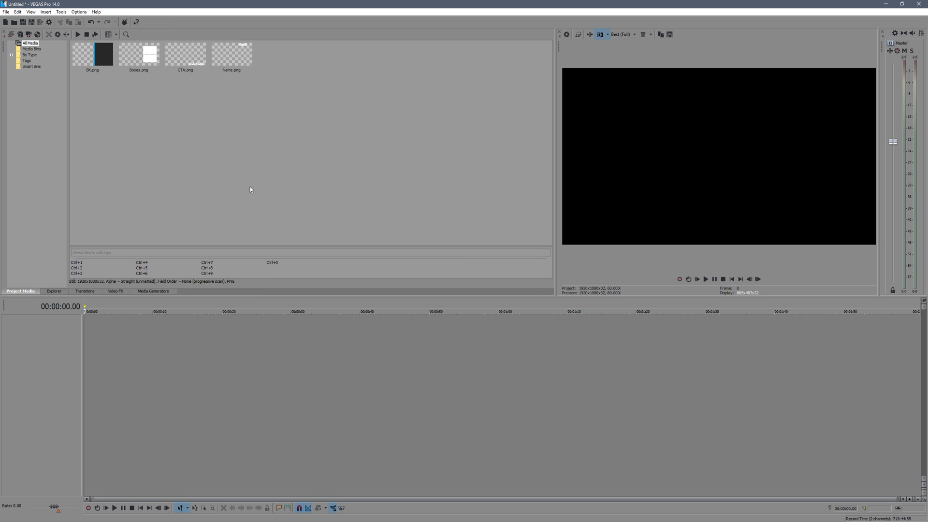
# - Place BK.png on a new video track at the start of the timeline
pyautogui.click(99, 73)
pyautogui.moveTo(111, 245); pyautogui.dragTo(92, 326)
pyautogui.click(102, 321)
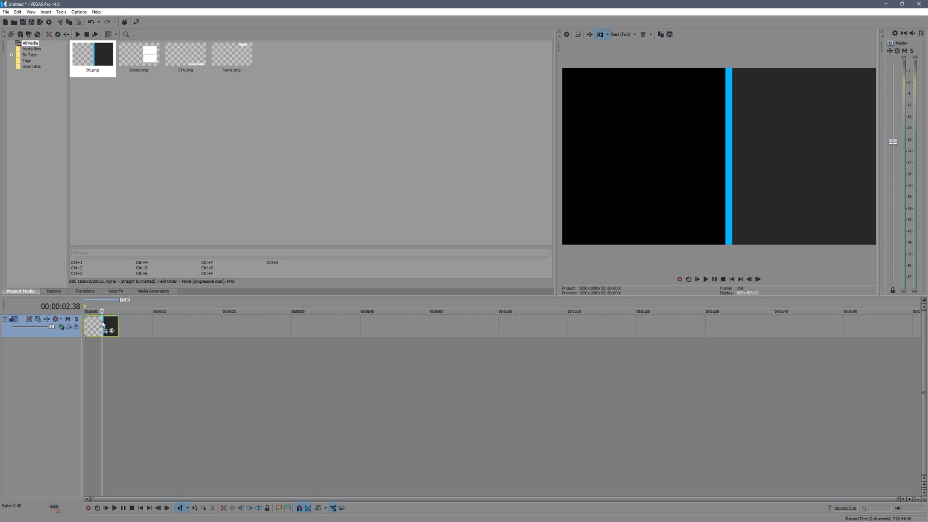
pyautogui.click(92, 327)
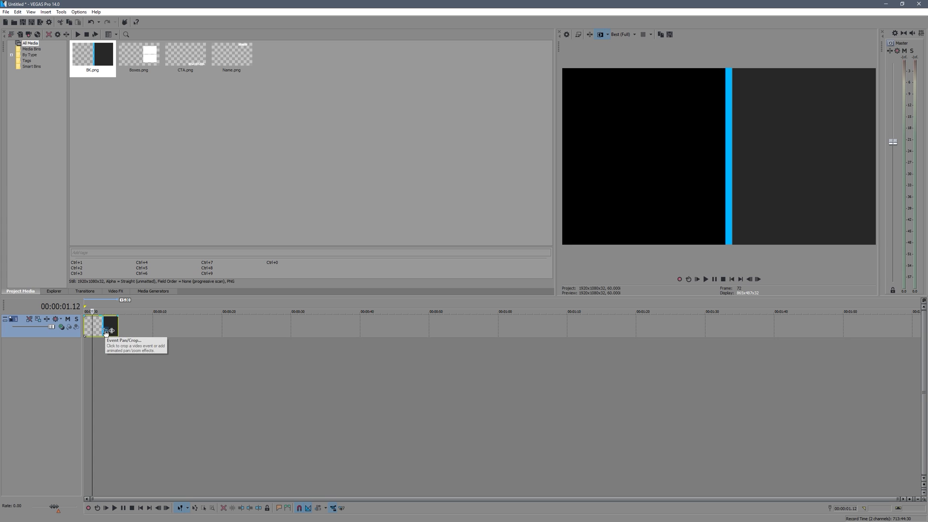
# - In the BK clip's Event Pan/Crop, shift the frame horizontally to X Center 0.0 at 00:00:00.00 so the panel starts off screen
pyautogui.click(103, 333)
pyautogui.moveTo(578, 262); pyautogui.dragTo(323, 137)
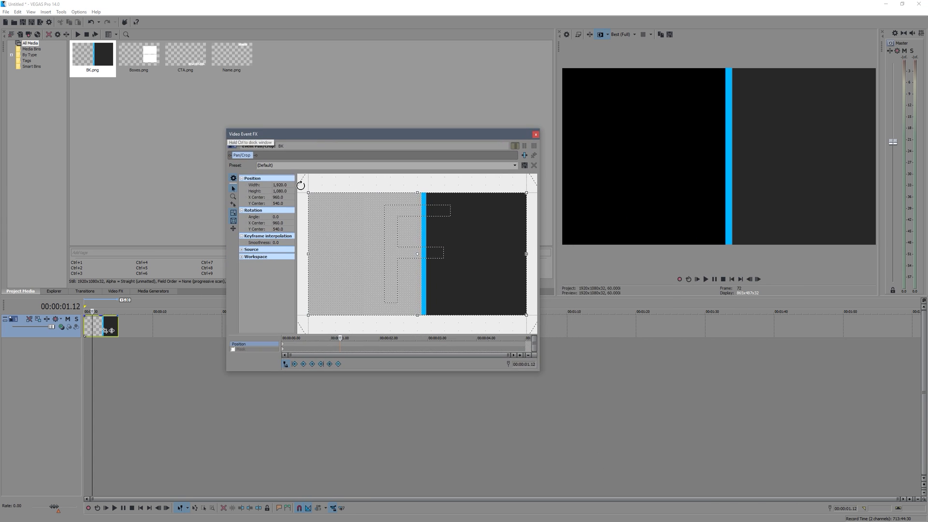
pyautogui.click(285, 365)
pyautogui.moveTo(329, 338); pyautogui.dragTo(275, 339)
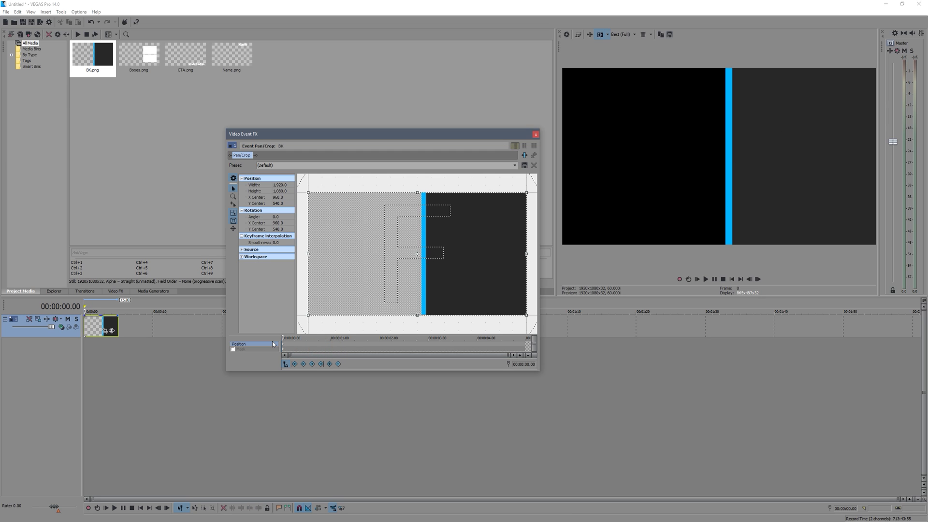
pyautogui.press('Right')
pyautogui.press('Right')
pyautogui.press('Right')
pyautogui.press('Right')
pyautogui.press('Left')
pyautogui.press('Left')
pyautogui.press('Left')
pyautogui.press('Left')
pyautogui.press('Left')
pyautogui.press('Left')
pyautogui.press('Left')
pyautogui.press('Left')
pyautogui.press('Left')
pyautogui.press('Left')
pyautogui.press('Left')
pyautogui.press('Left')
pyautogui.press('Left')
pyautogui.press('Left')
pyautogui.press('Left')
pyautogui.press('Left')
pyautogui.press('Left')
pyautogui.press('Left')
pyautogui.press('Left')
pyautogui.press('Left')
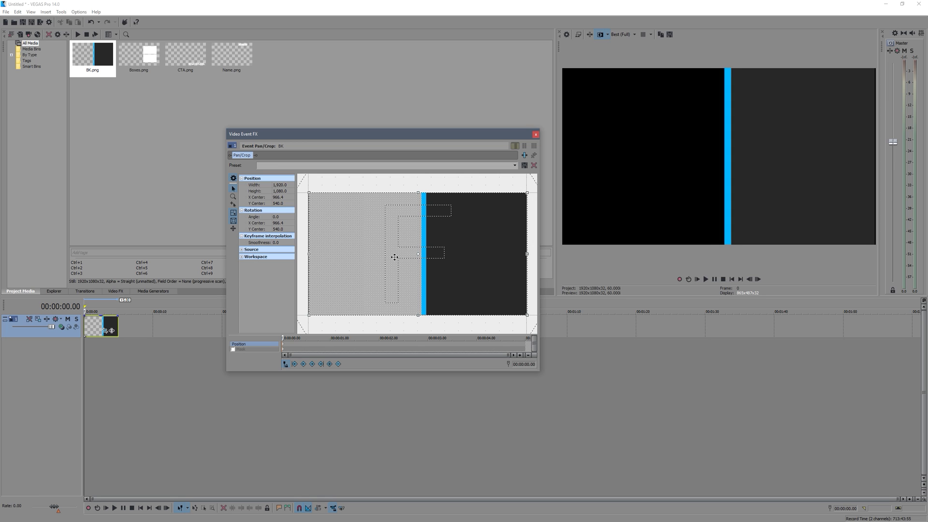
pyautogui.press('Left')
pyautogui.press('Left')
pyautogui.press('Left')
pyautogui.press('Left')
pyautogui.press('Left')
pyautogui.press('Left')
pyautogui.press('Left')
pyautogui.press('Left')
pyautogui.press('Left')
pyautogui.press('Left')
pyautogui.press('Left')
pyautogui.press('Left')
pyautogui.press('Left')
pyautogui.press('Left')
pyautogui.press('Left')
pyautogui.press('Left')
pyautogui.press('Left')
pyautogui.press('Left')
pyautogui.press('Left')
pyautogui.press('Left')
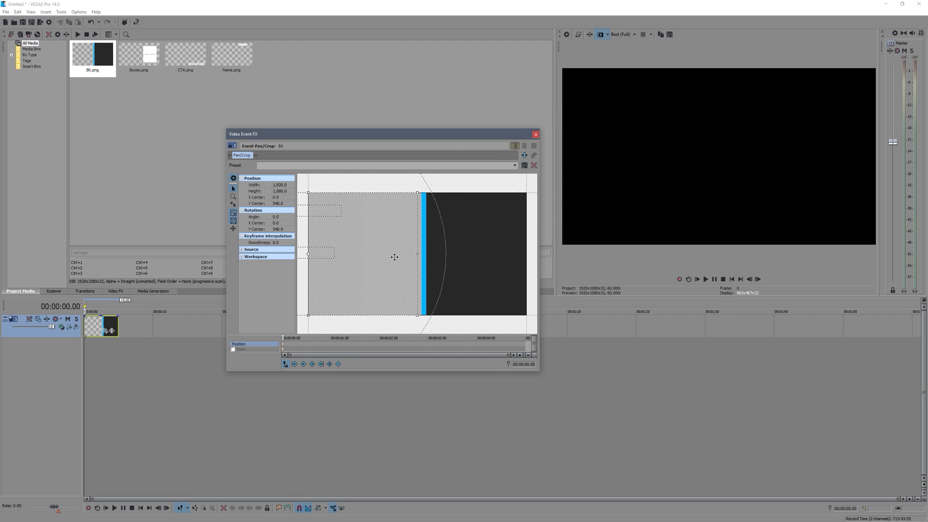
# - Add a position keyframe at 00:00:00.30 that moves the BK clip's crop frame back to X Center 960.0
pyautogui.click(297, 346)
pyautogui.press('Left')
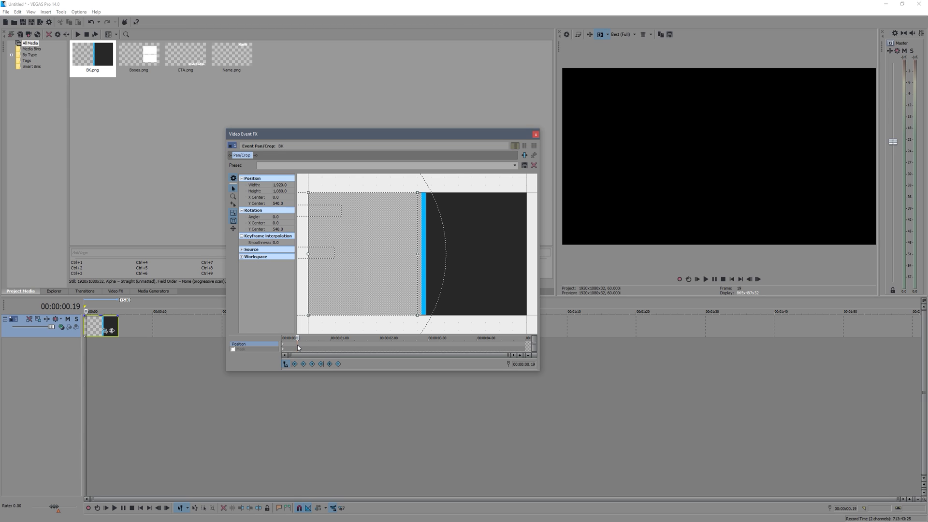
pyautogui.press('Right')
pyautogui.press('Right')
pyautogui.press('Right')
pyautogui.press('Right')
pyautogui.press('Right')
pyautogui.press('Right')
pyautogui.press('Right')
pyautogui.press('Right')
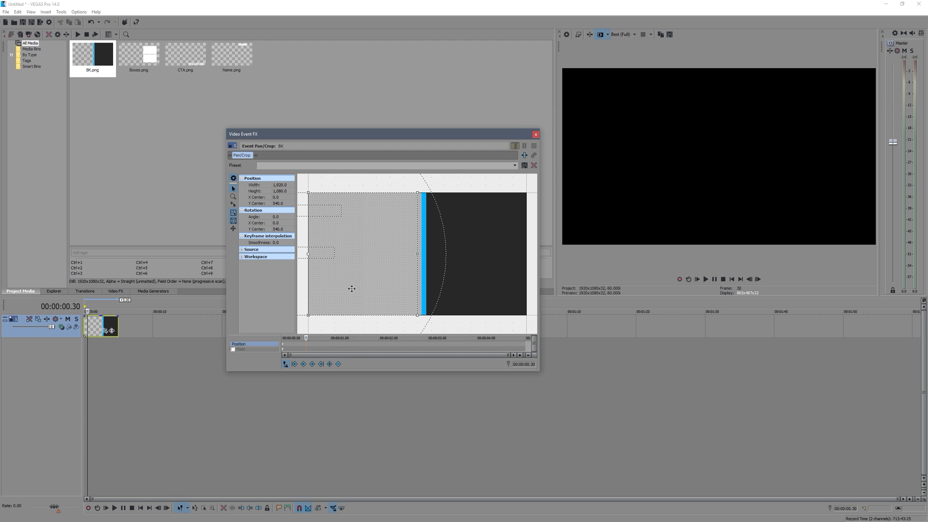
pyautogui.moveTo(352, 288); pyautogui.dragTo(461, 289)
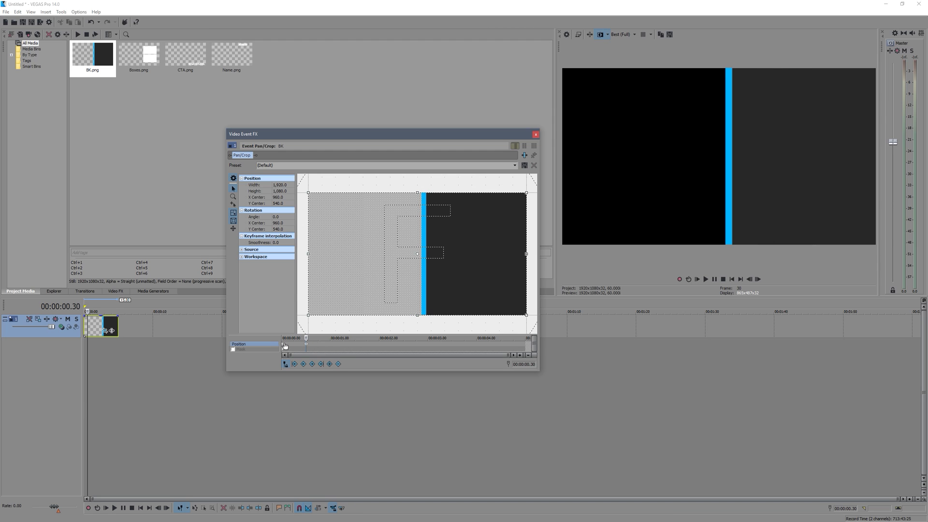
# - Preview the panel's slide-in animation from the start, close Event Pan/Crop and return to the beginning of the timeline
pyautogui.click(285, 346)
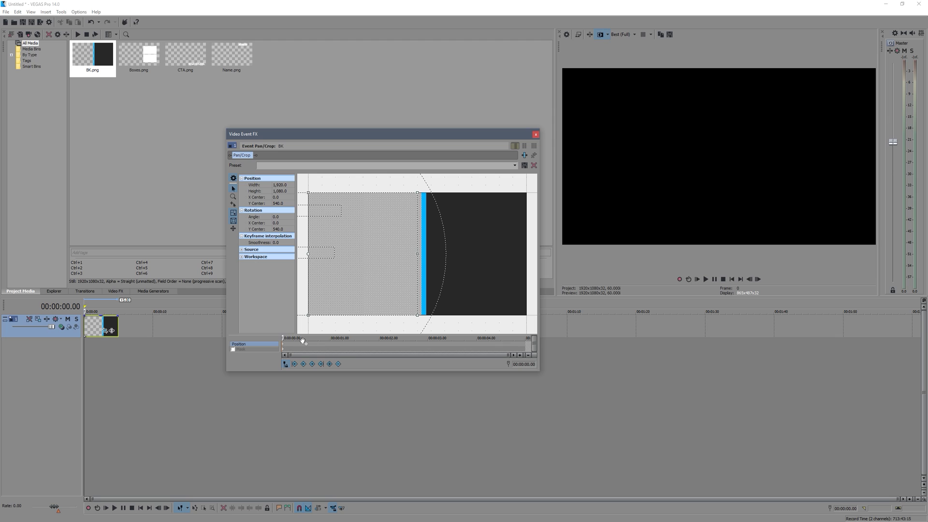
pyautogui.click(705, 279)
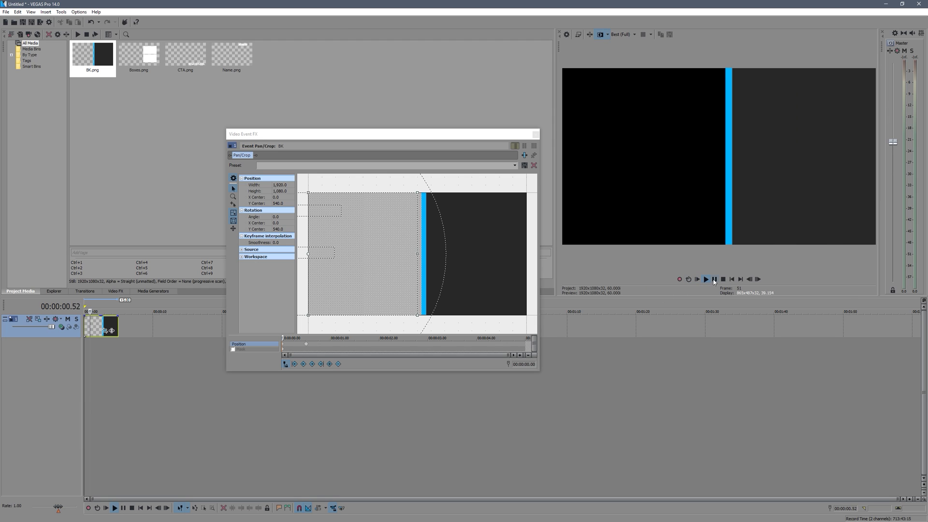
pyautogui.click(713, 280)
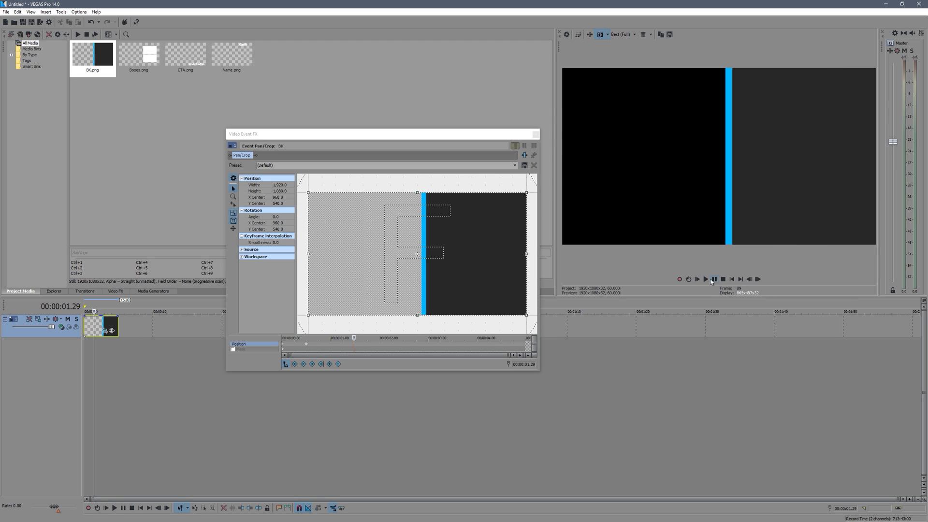
pyautogui.click(342, 348)
pyautogui.click(536, 135)
pyautogui.click(101, 326)
pyautogui.click(86, 326)
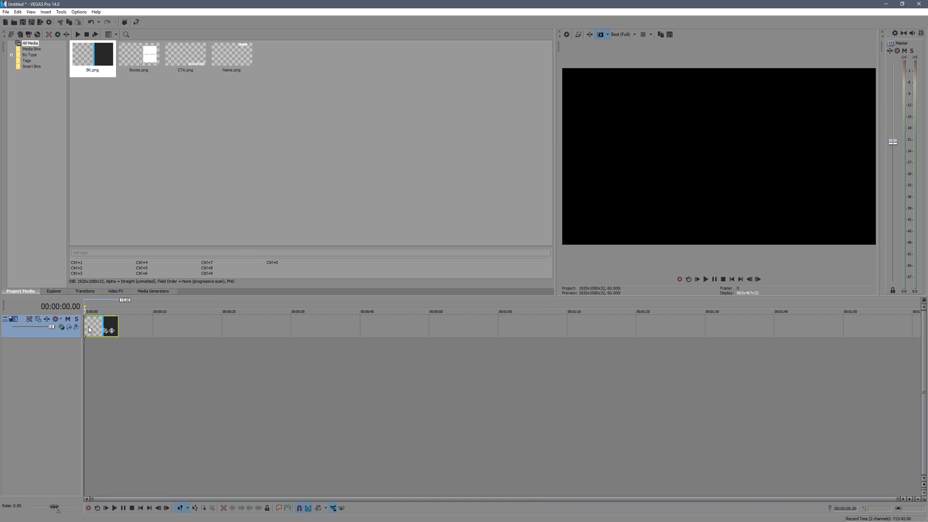
# - Add Name.png at the timeline start on a new video track above the BK clip
pyautogui.click(152, 61)
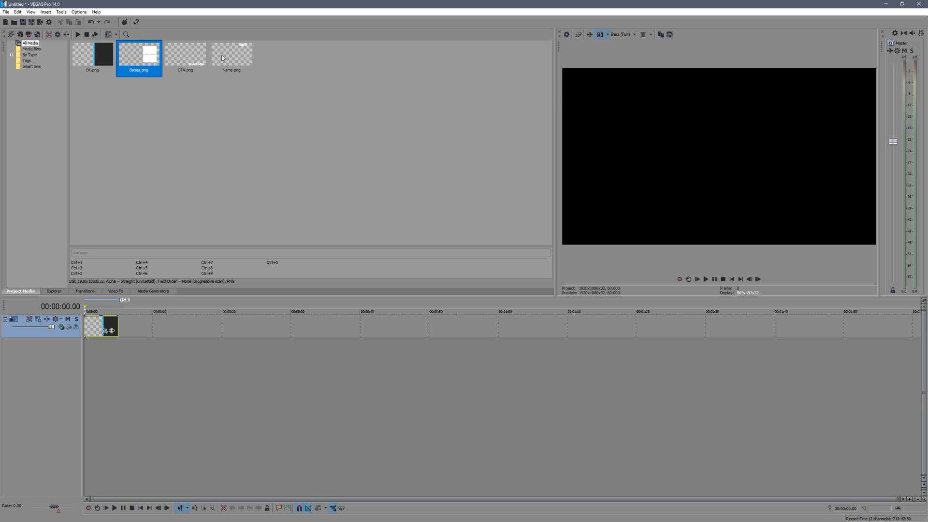
pyautogui.click(234, 55)
pyautogui.moveTo(234, 55); pyautogui.dragTo(95, 315)
pyautogui.click(96, 326)
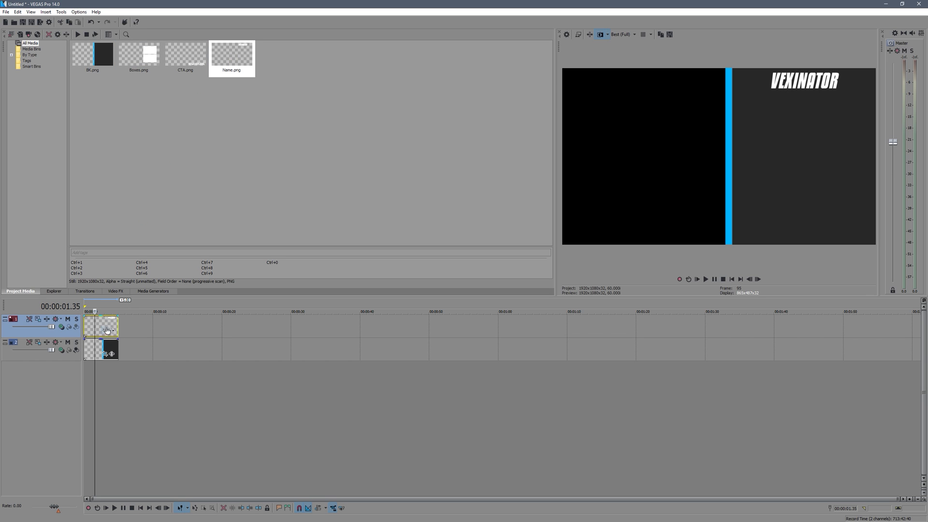
pyautogui.click(86, 329)
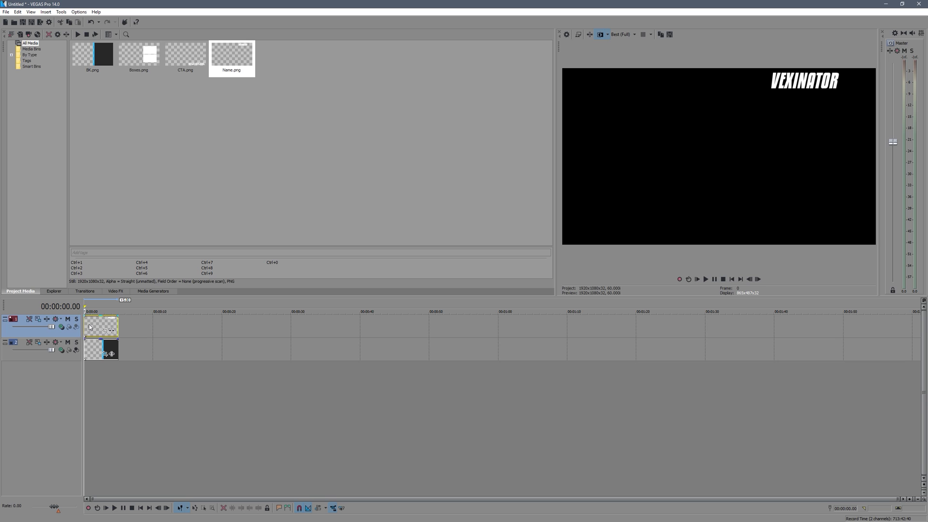
# - Move the Name clip along its track to start at 00:00:00.30 and place the cursor at its beginning
pyautogui.press('space')
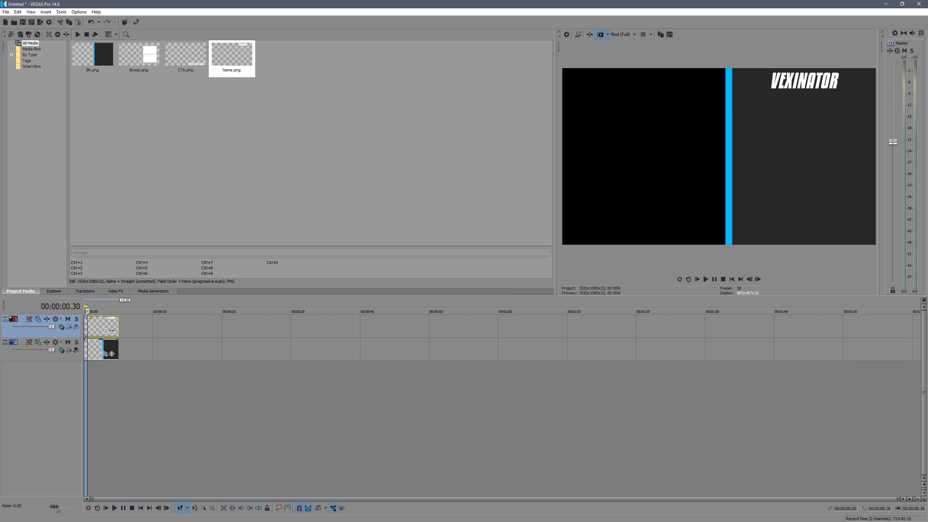
pyautogui.moveTo(95, 329); pyautogui.dragTo(98, 330)
pyautogui.click(132, 375)
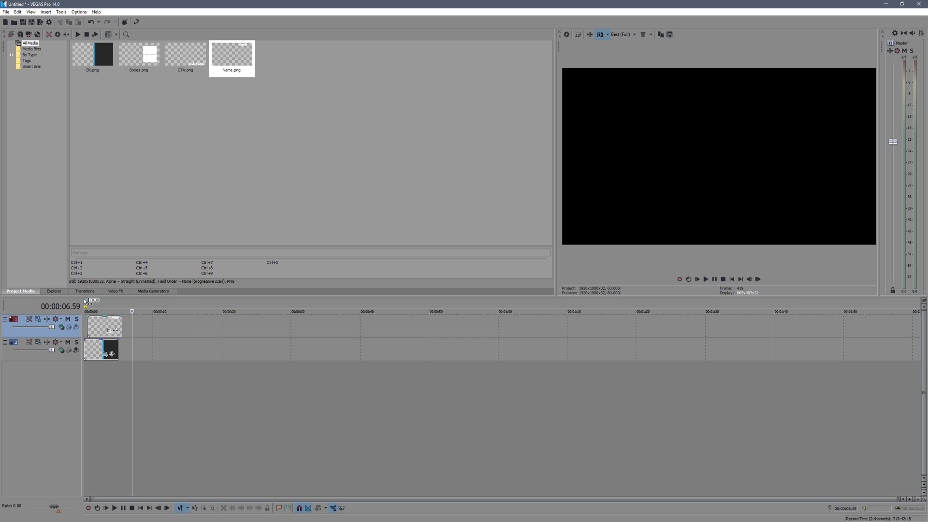
pyautogui.click(88, 326)
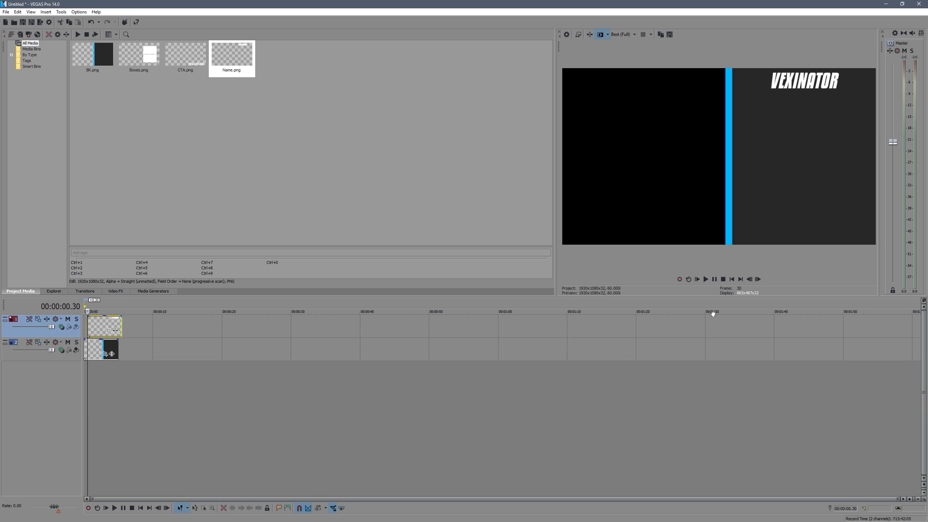
# - Add a fade-in of about half a second to the start of the Name clip
pyautogui.moveTo(88, 317); pyautogui.dragTo(92, 316)
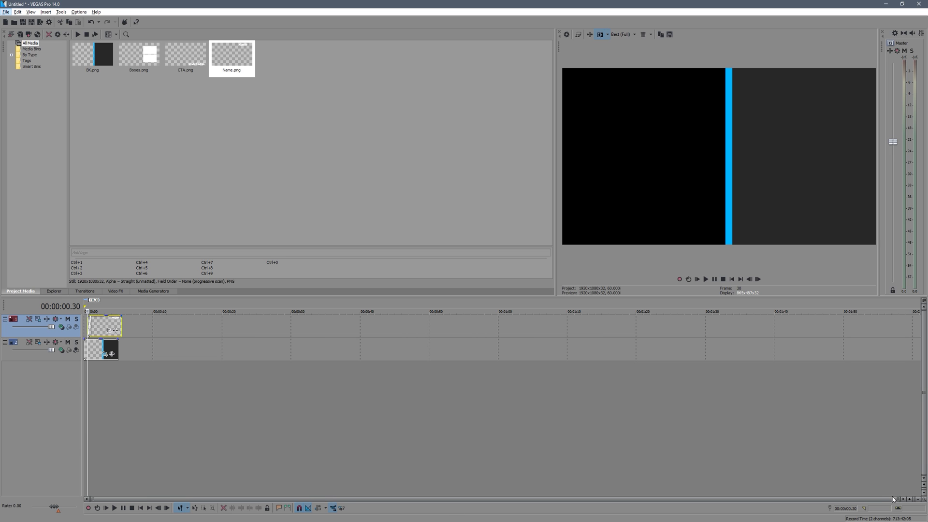
pyautogui.moveTo(897, 499); pyautogui.dragTo(279, 500)
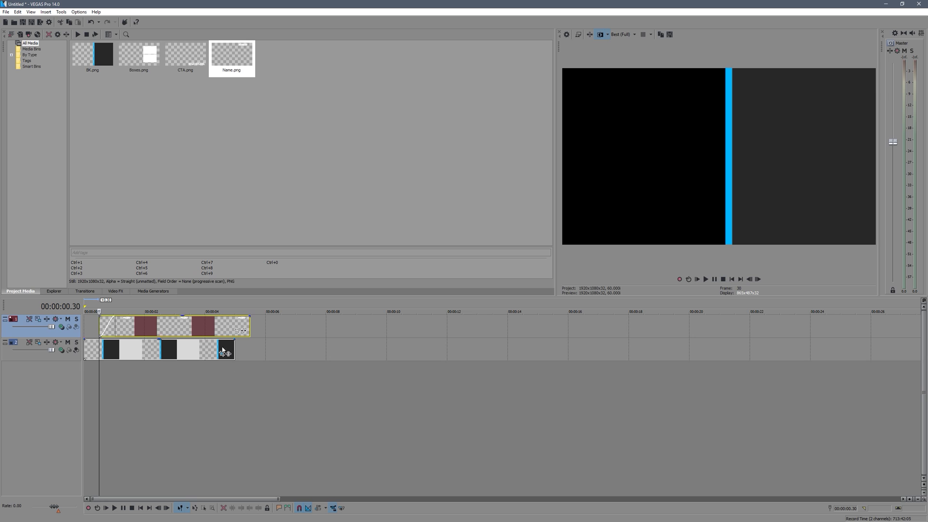
# - Add Boxes.png on a new video track above the Name clip, aligned with that clip's start
pyautogui.click(140, 55)
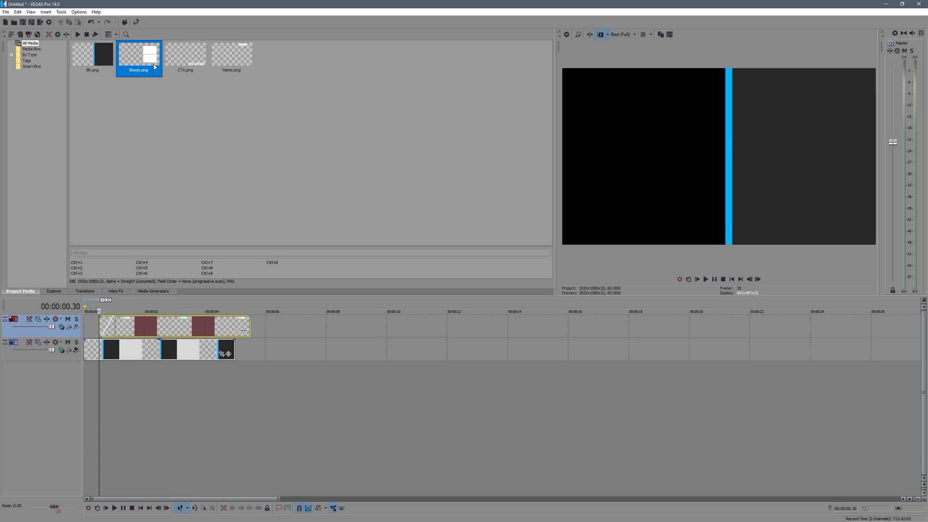
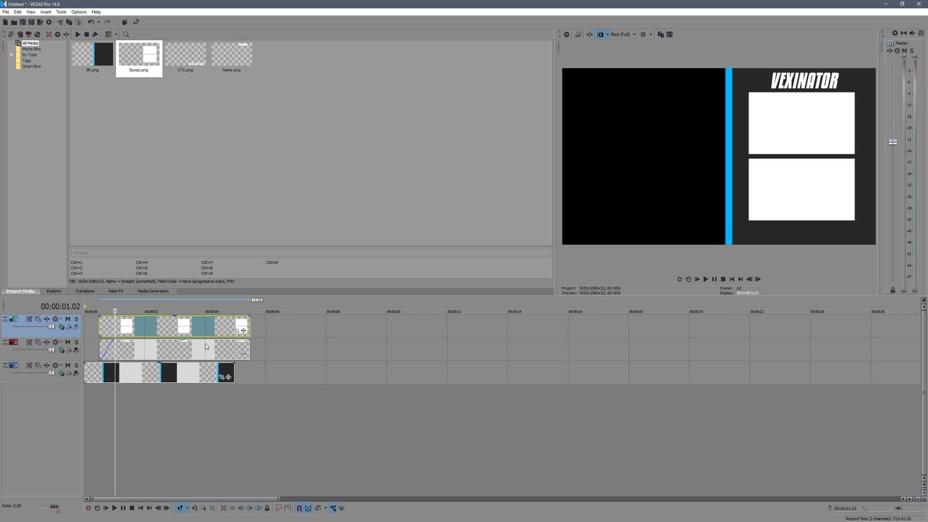
pyautogui.click(239, 332)
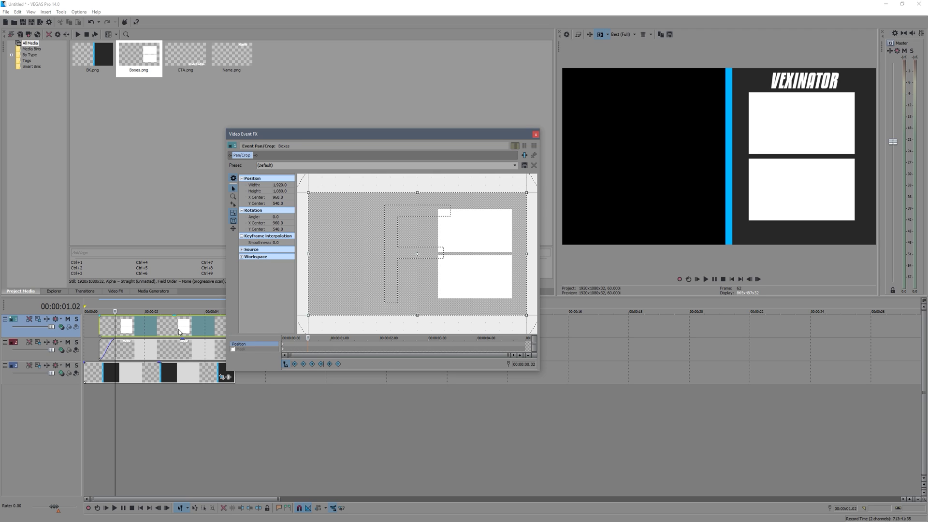
pyautogui.click(535, 134)
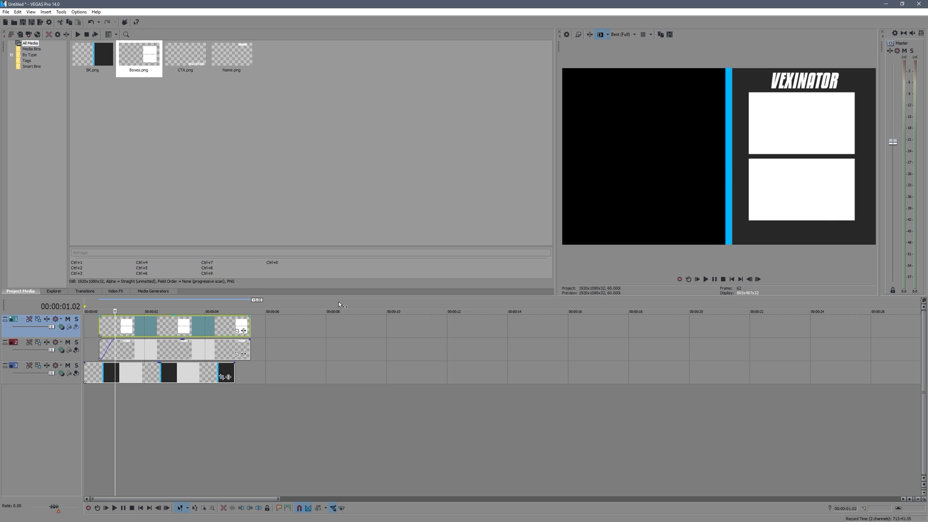
# - Move the Boxes clip along its track to start at 00:00:01.15 and place the cursor at its beginning
pyautogui.press('Right')
pyautogui.press('Right')
pyautogui.press('Right')
pyautogui.press('Right')
pyautogui.press('Right')
pyautogui.press('Right')
pyautogui.press('Right')
pyautogui.press('Right')
pyautogui.press('Right')
pyautogui.press('Right')
pyautogui.press('Right')
pyautogui.press('Right')
pyautogui.press('Right')
pyautogui.press('Right')
pyautogui.press('Right')
pyautogui.press('Right')
pyautogui.press('Right')
pyautogui.press('Right')
pyautogui.press('Right')
pyautogui.press('Right')
pyautogui.press('Right')
pyautogui.press('Right')
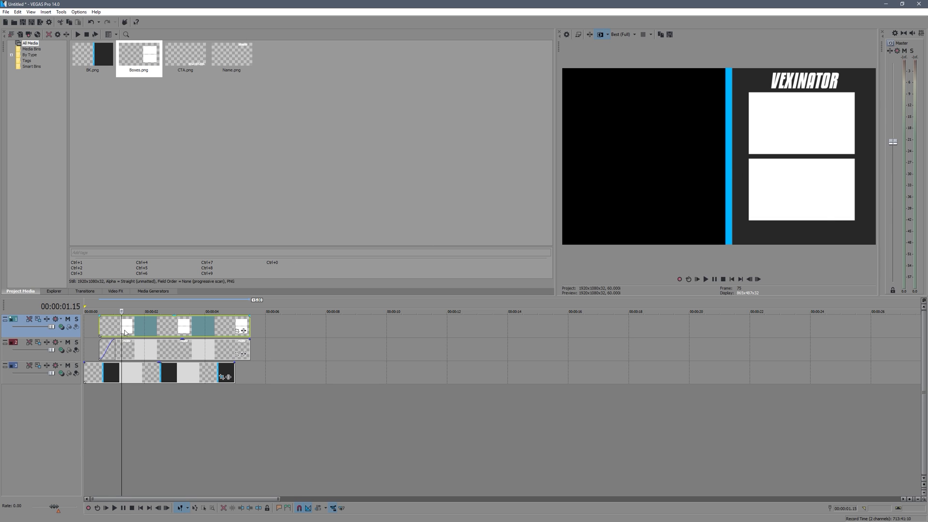
pyautogui.press('Right')
pyautogui.press('Right')
pyautogui.press('Right')
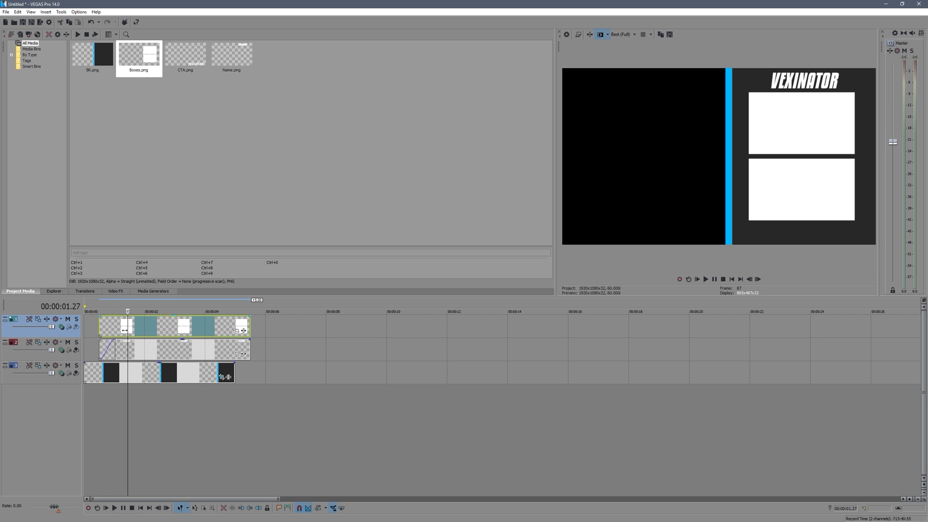
pyautogui.press('Left')
pyautogui.press('Left')
pyautogui.press('Left')
pyautogui.press('Left')
pyautogui.press('Left')
pyautogui.press('Left')
pyautogui.press('Left')
pyautogui.press('Left')
pyautogui.press('Left')
pyautogui.press('Left')
pyautogui.press('Left')
pyautogui.press('Left')
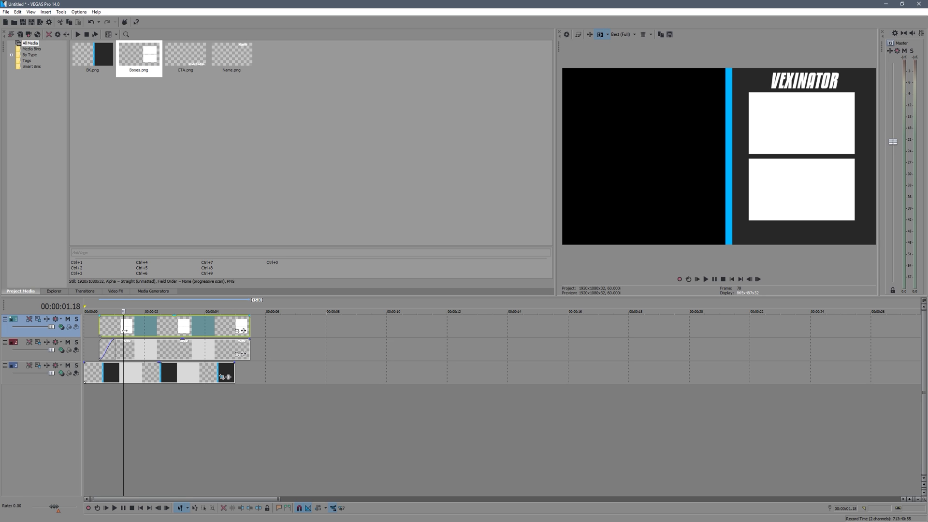
pyautogui.moveTo(125, 333); pyautogui.dragTo(148, 333)
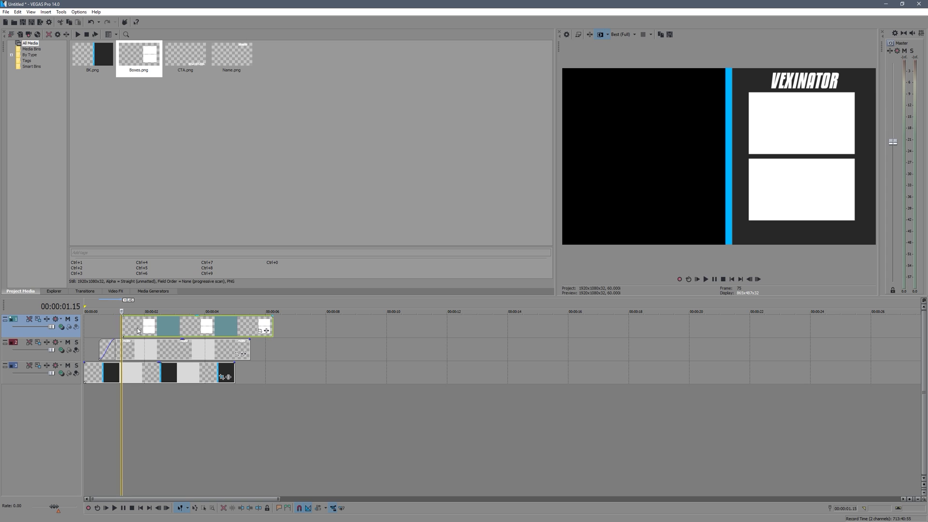
pyautogui.press('Left')
# - In the Boxes clip's Event Pan/Crop, enlarge the starting crop frame to about 3,939 x 2,216 and move it to about X Center 398.5, Y Center 501.7
pyautogui.click(260, 330)
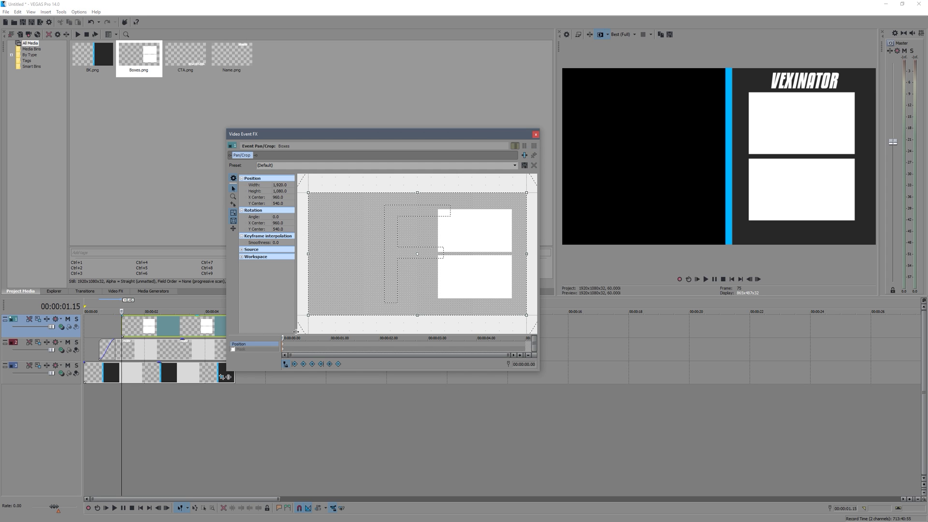
pyautogui.moveTo(309, 316); pyautogui.dragTo(278, 332)
pyautogui.moveTo(49, 336); pyautogui.dragTo(230, 304)
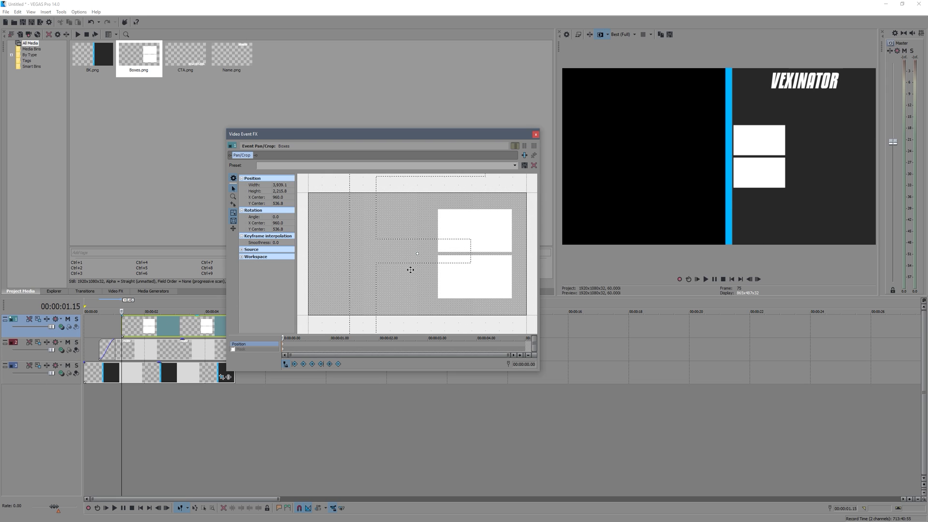
pyautogui.moveTo(413, 270); pyautogui.dragTo(351, 265)
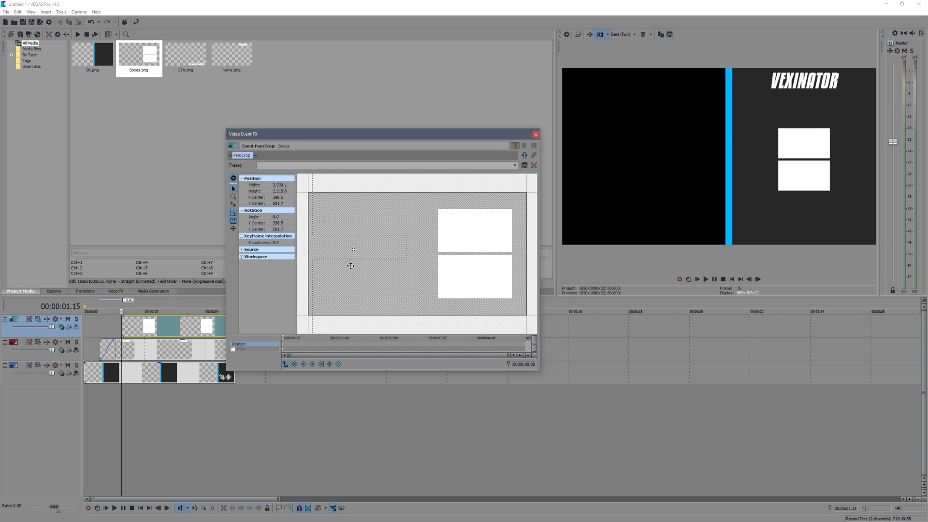
# - Add a position keyframe at 00:00:00.30 with the crop frame restored to 1,920 x 1,080 and moved to about X Center 924.9, Y Center 520.9
pyautogui.click(307, 345)
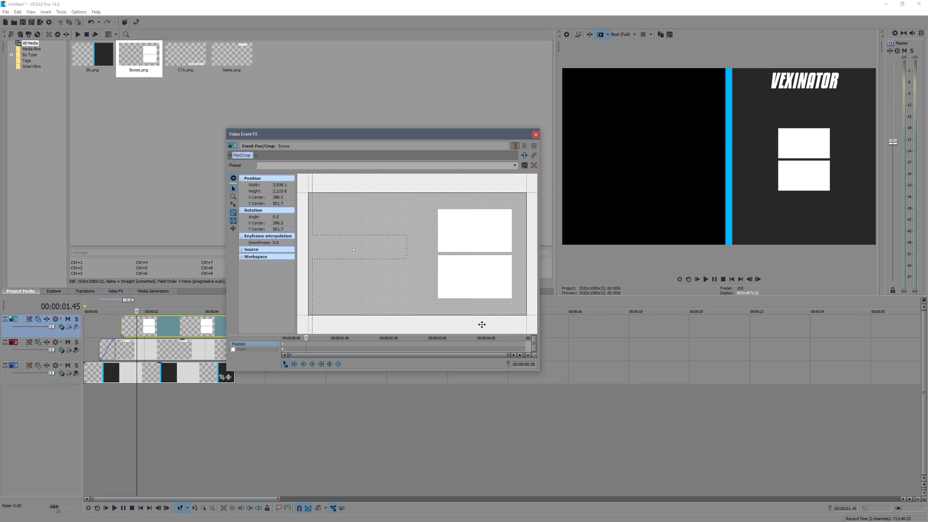
pyautogui.rightClick(476, 304)
pyautogui.click(500, 312)
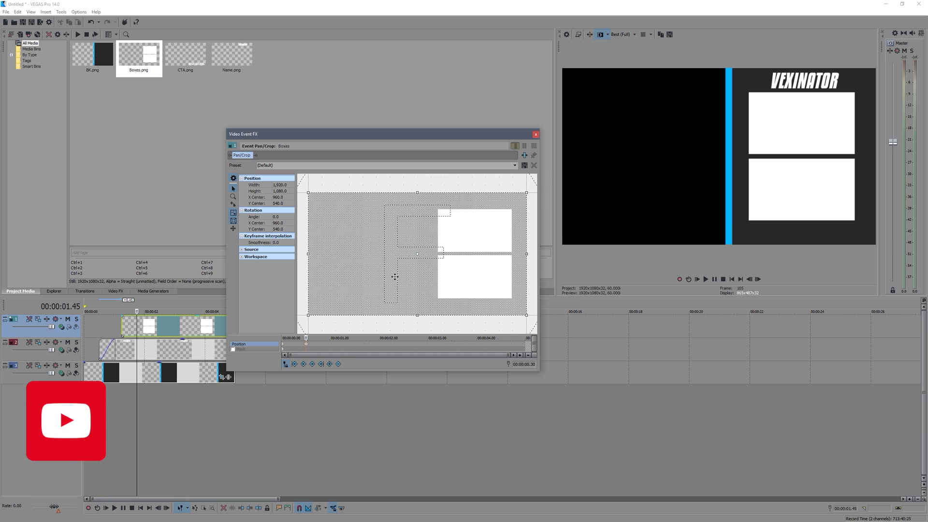
pyautogui.moveTo(395, 276); pyautogui.dragTo(390, 274)
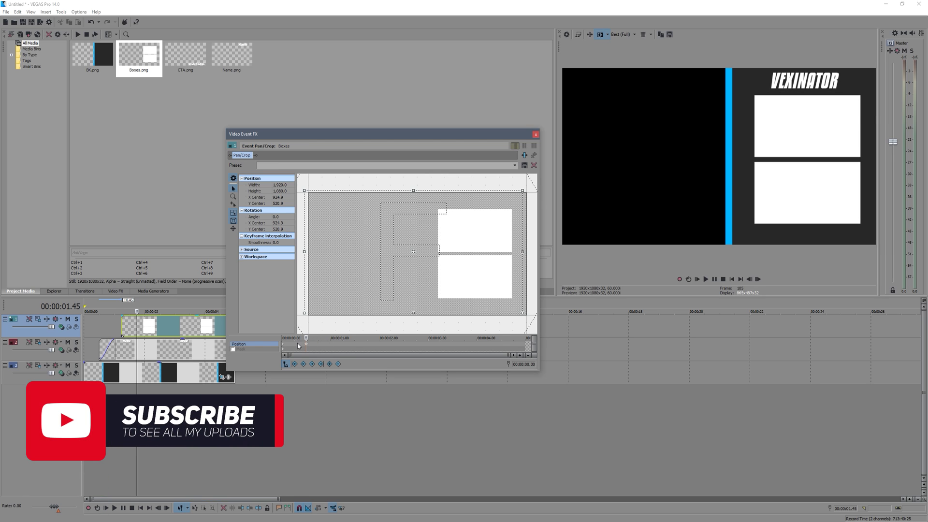
# - Scrub through the Boxes clip's zoom animation between the two keyframes and close Event Pan/Crop
pyautogui.click(297, 345)
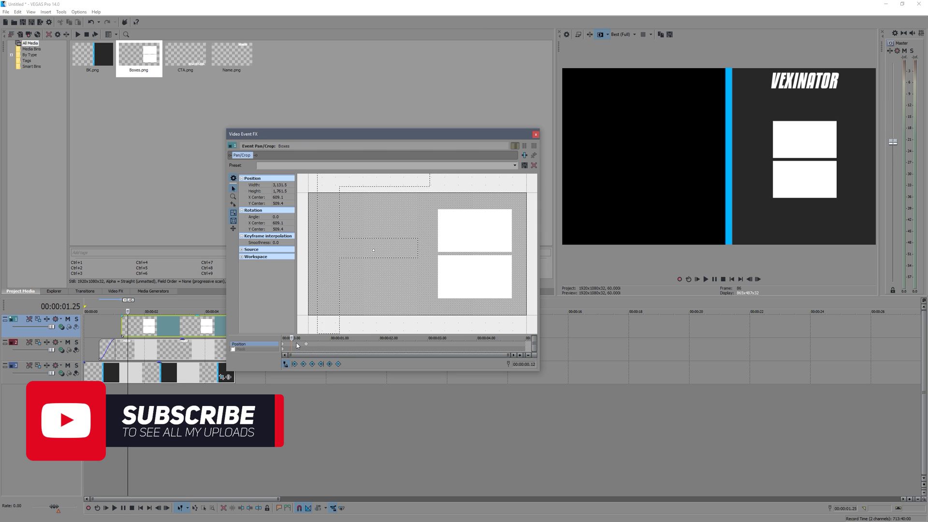
pyautogui.click(288, 340)
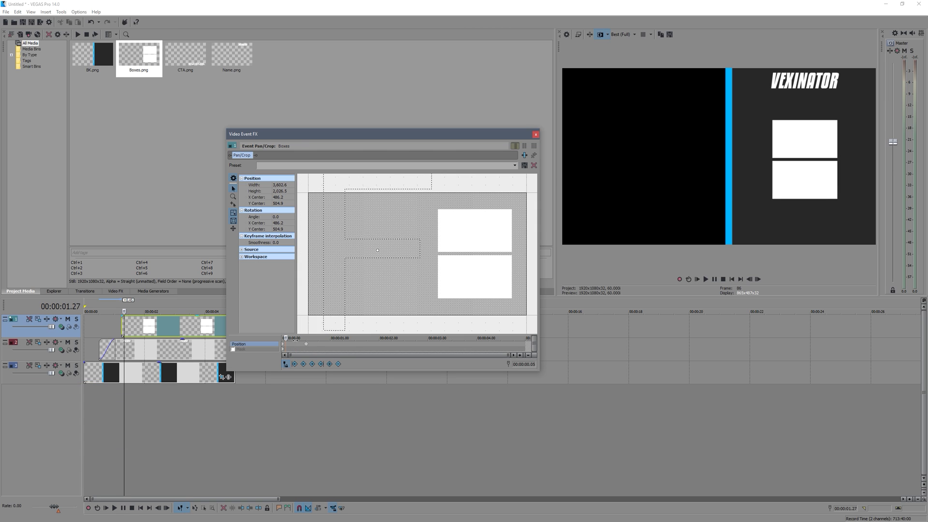
pyautogui.moveTo(295, 339); pyautogui.dragTo(307, 340)
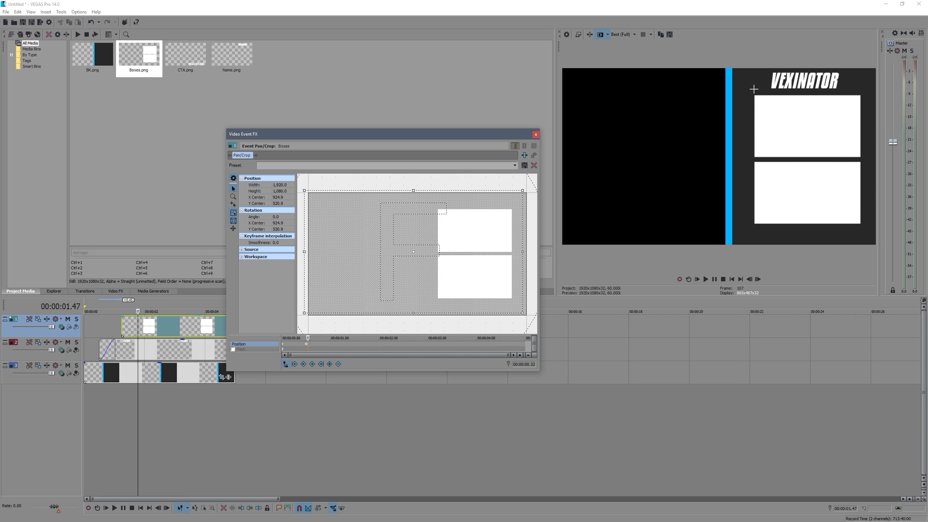
pyautogui.click(535, 135)
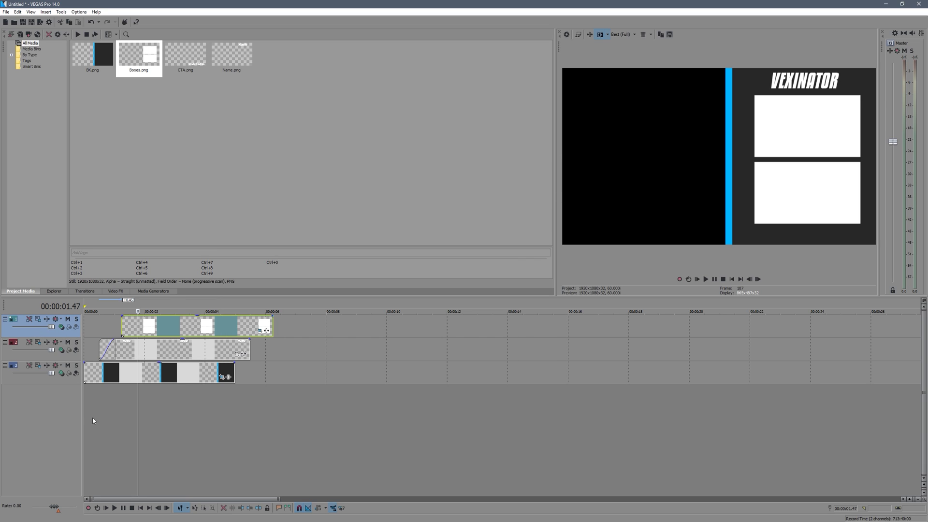
# - Add CTA.png on a new video track above the Boxes clip, aligned with that clip's start
pyautogui.click(181, 74)
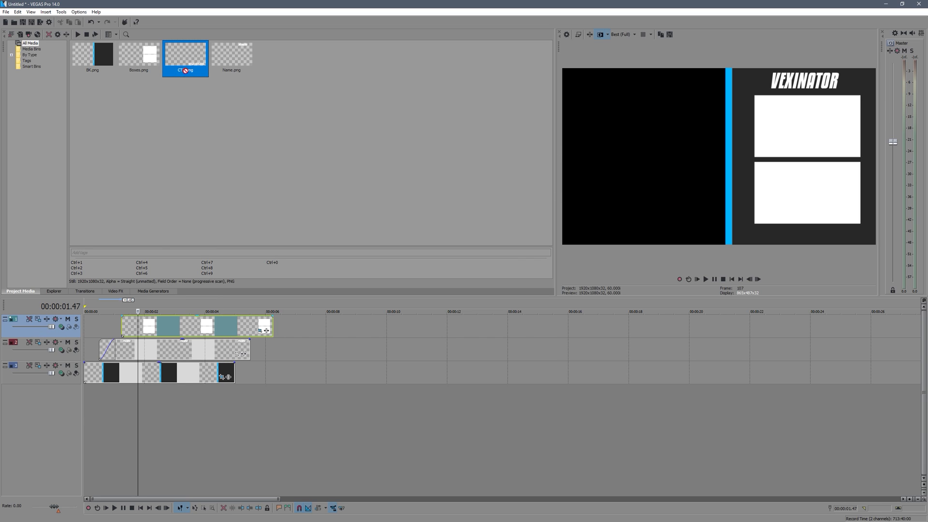
pyautogui.moveTo(124, 314); pyautogui.dragTo(131, 318)
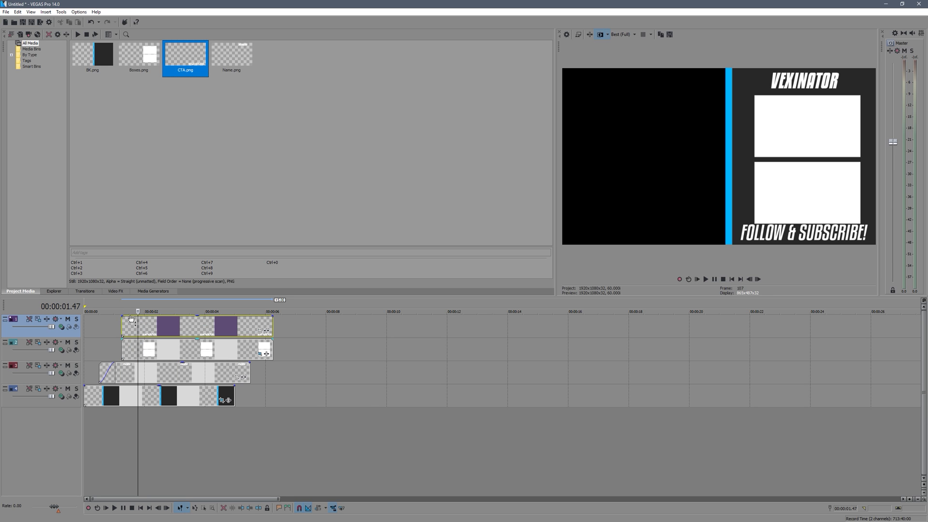
# - Move the CTA clip to start at 00:00:02.00 and give it a fade-in of about half a second
pyautogui.click(151, 332)
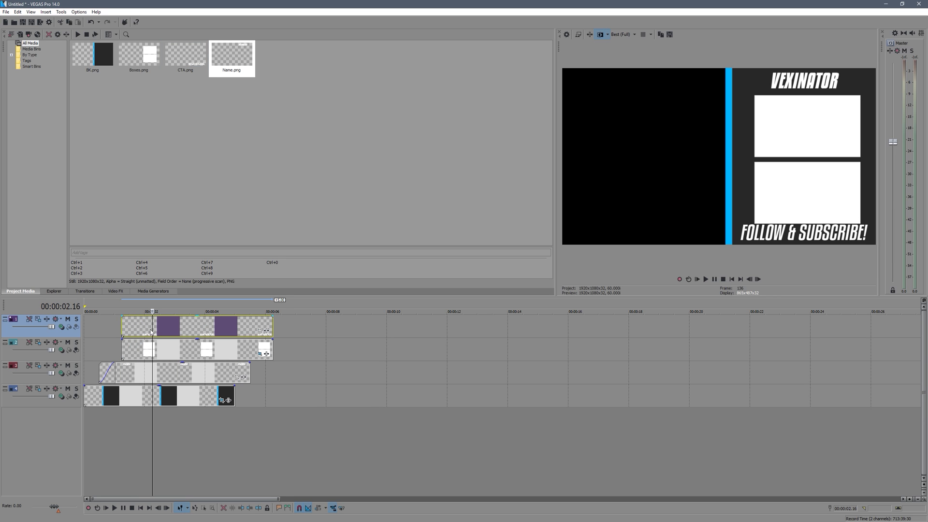
pyautogui.press('Left')
pyautogui.press('Left')
pyautogui.press('Left')
pyautogui.press('Left')
pyautogui.press('Left')
pyautogui.press('Left')
pyautogui.press('Left')
pyautogui.press('Left')
pyautogui.press('Left')
pyautogui.press('Left')
pyautogui.press('Left')
pyautogui.press('Left')
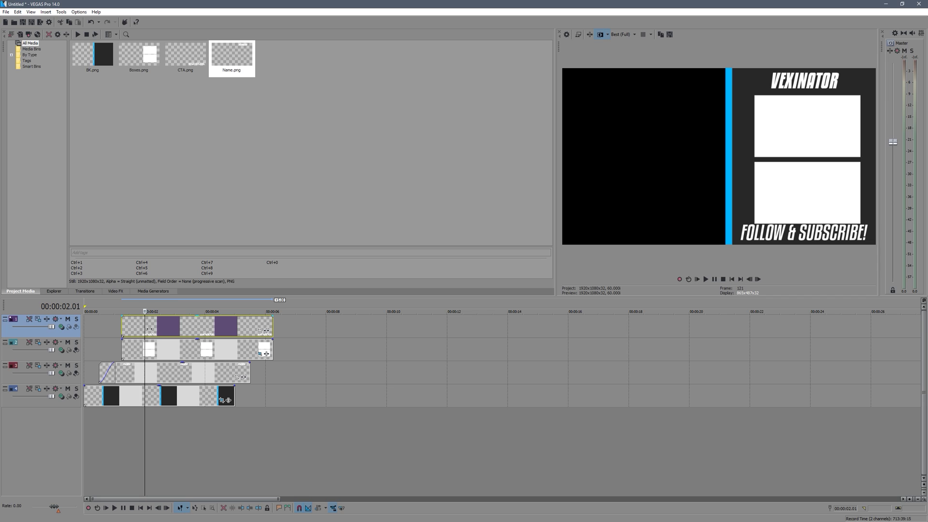
pyautogui.moveTo(158, 330)
pyautogui.mouseDown()
pyautogui.moveTo(181, 329)
pyautogui.moveTo(151, 317)
pyautogui.moveTo(161, 313)
pyautogui.mouseUp()
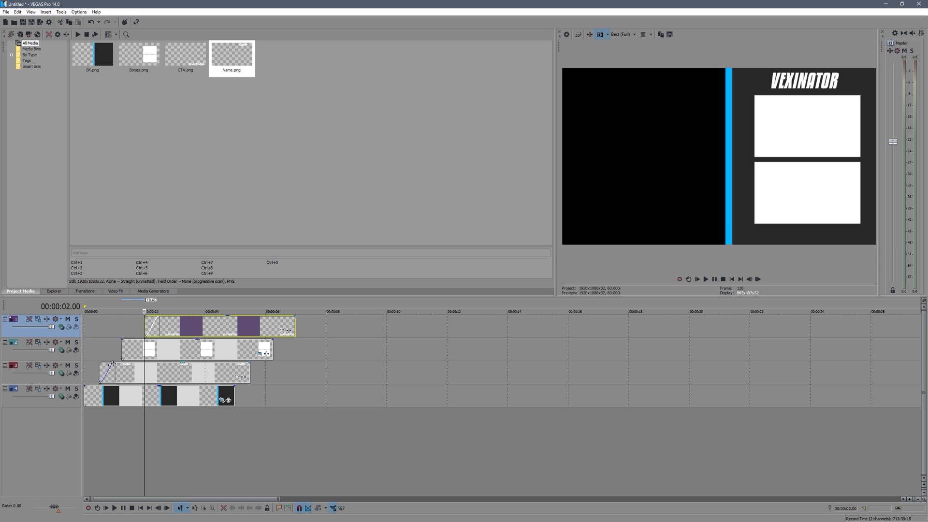
# - Shorten the Name clip's fade-in slightly
pyautogui.moveTo(115, 362); pyautogui.dragTo(114, 363)
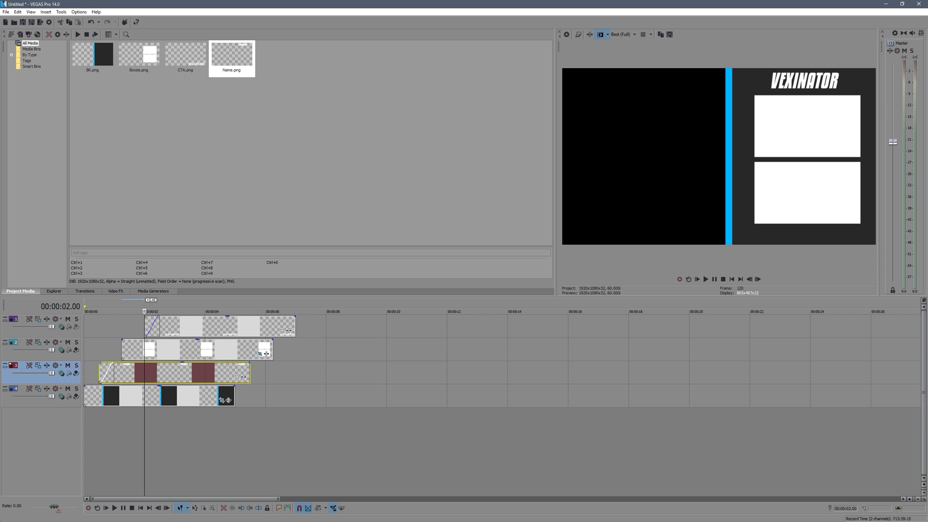
pyautogui.click(161, 333)
# - Place the timeline cursor at 00:00:01.45, where the Boxes clip's zoom animation ends
pyautogui.click(144, 349)
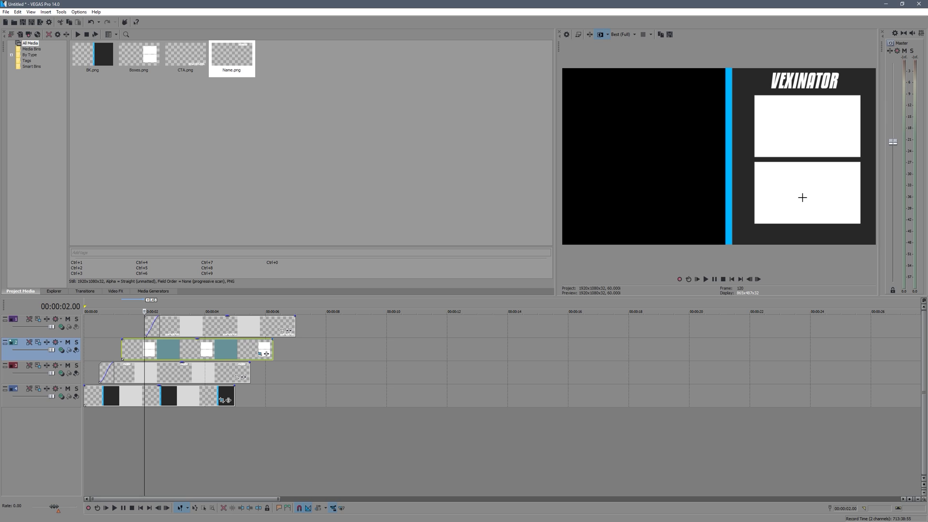
pyautogui.click(140, 352)
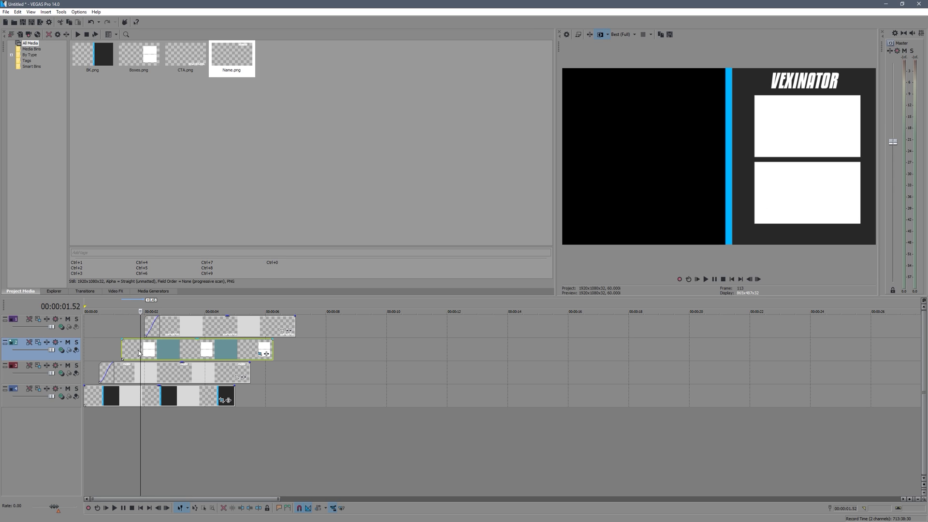
pyautogui.click(138, 352)
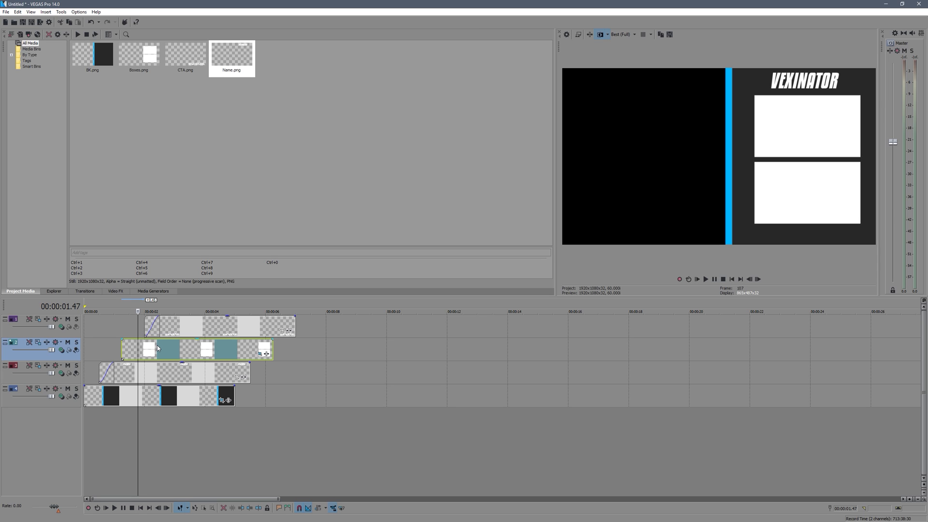
pyautogui.press('Left')
pyautogui.press('Left')
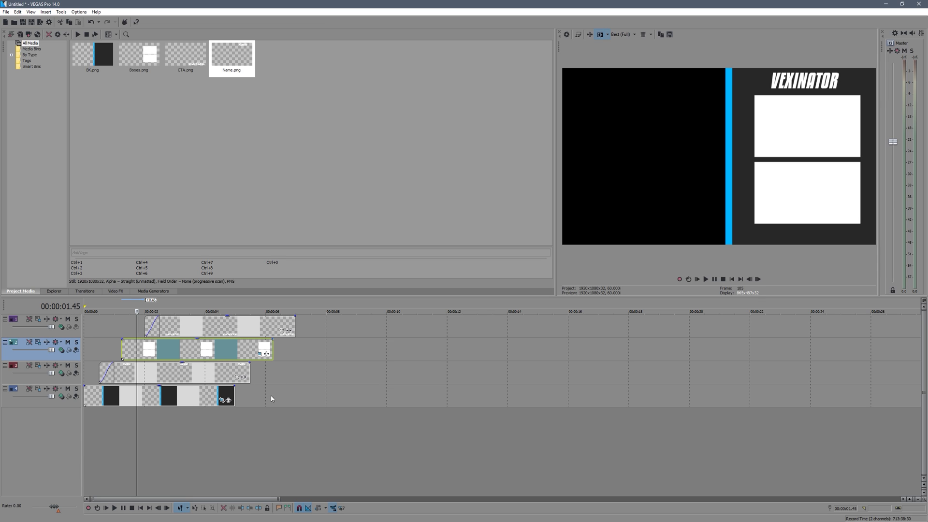
# - Extend the CTA and Boxes clips so that both end at 00:00:21.45
pyautogui.click(694, 321)
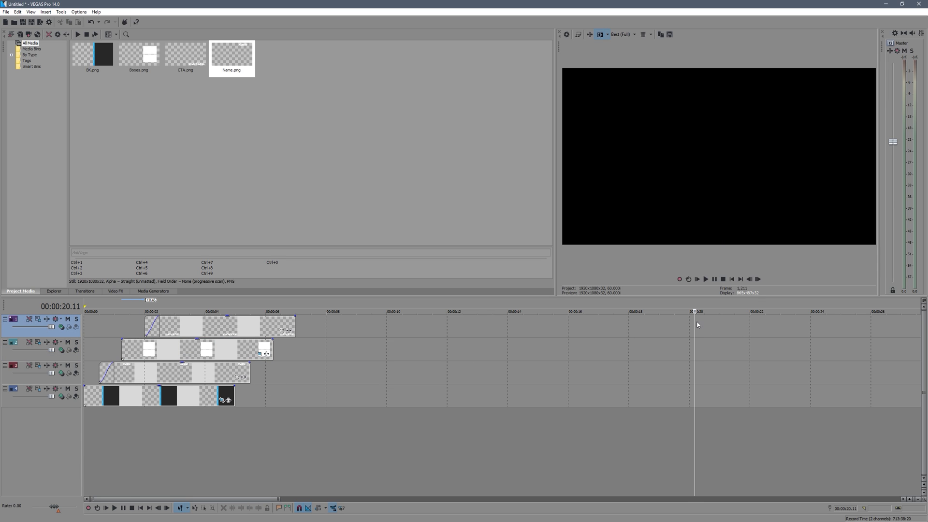
pyautogui.click(718, 323)
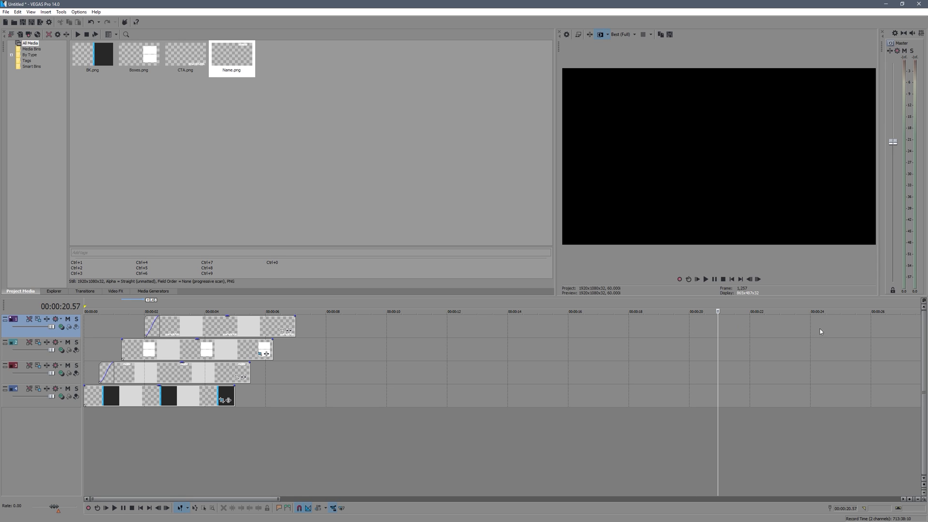
pyautogui.click(746, 325)
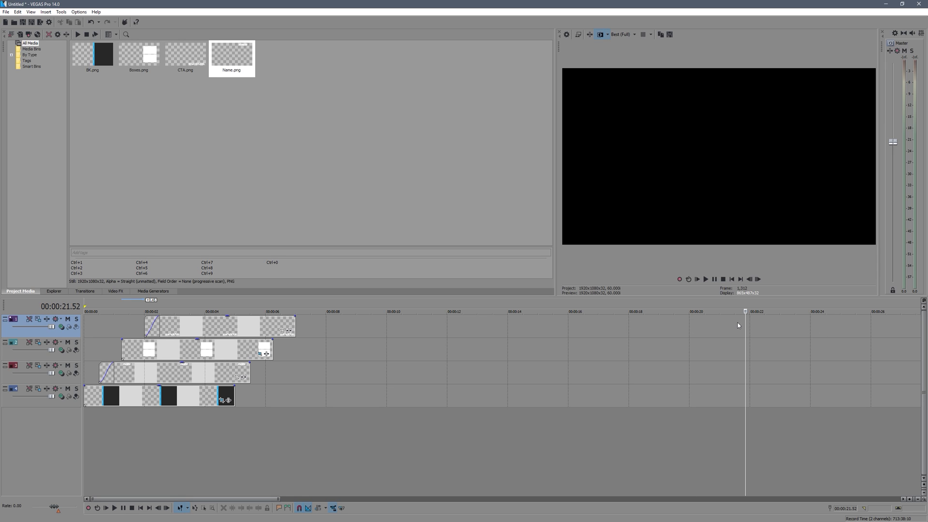
pyautogui.press('Left')
pyautogui.press('Left')
pyautogui.press('Left')
pyautogui.press('Left')
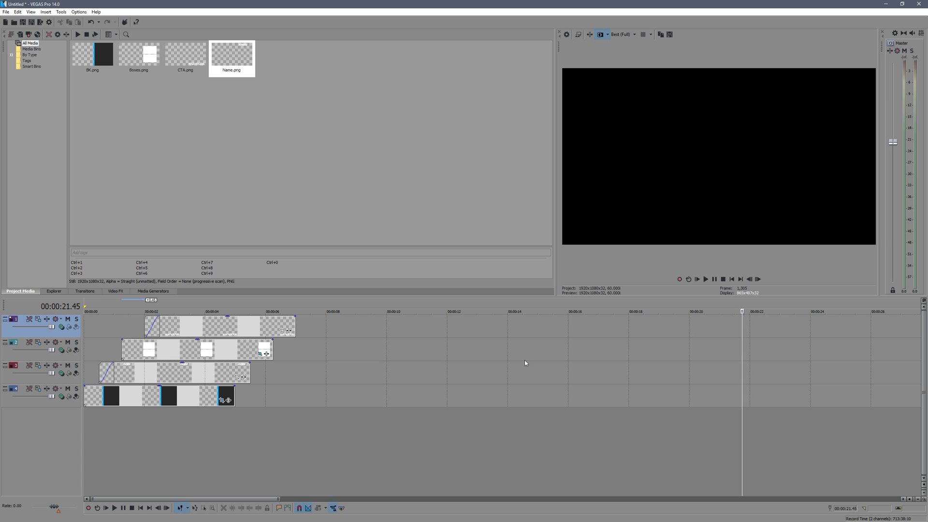
pyautogui.moveTo(295, 323); pyautogui.dragTo(741, 324)
pyautogui.moveTo(273, 349); pyautogui.dragTo(740, 335)
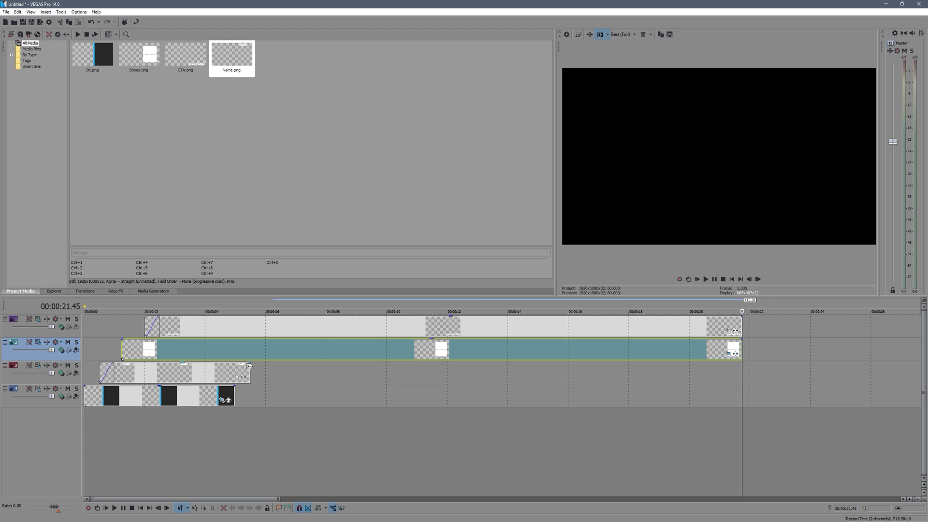
# - Extend the Name and BK clips so that both end at 00:00:21.45
pyautogui.moveTo(250, 369); pyautogui.dragTo(741, 372)
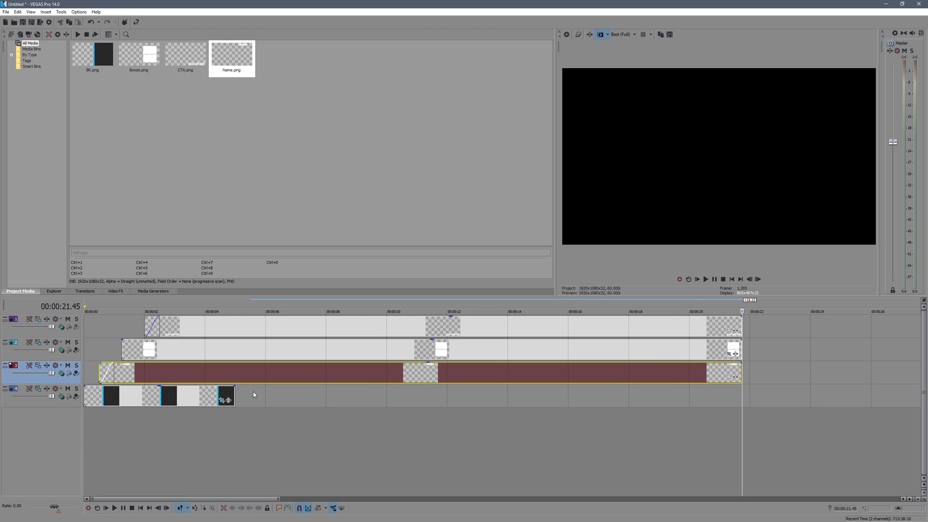
pyautogui.click(234, 395)
pyautogui.moveTo(234, 395); pyautogui.dragTo(742, 393)
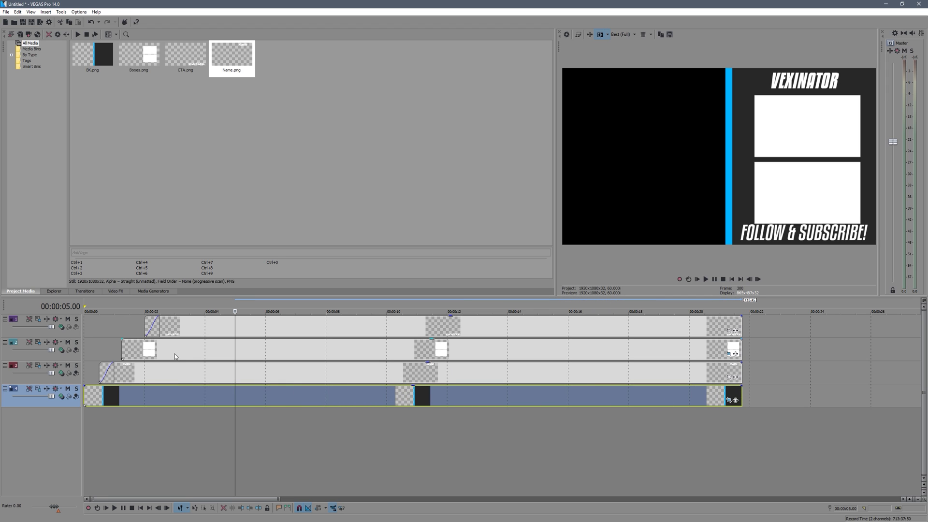
# - Select all four outro clips and move them together along the timeline so that the BK clip starts at about 22 seconds
pyautogui.click(139, 349)
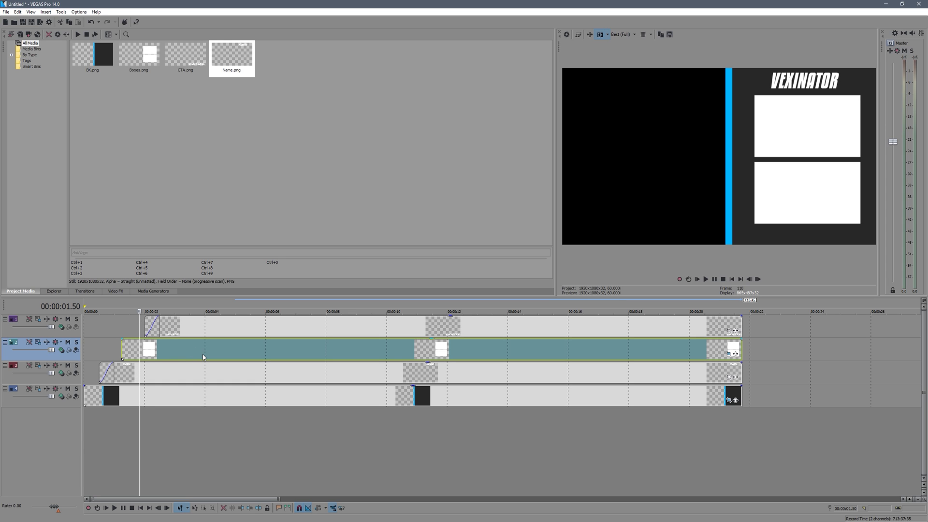
pyautogui.scroll(-5, 183, 411)
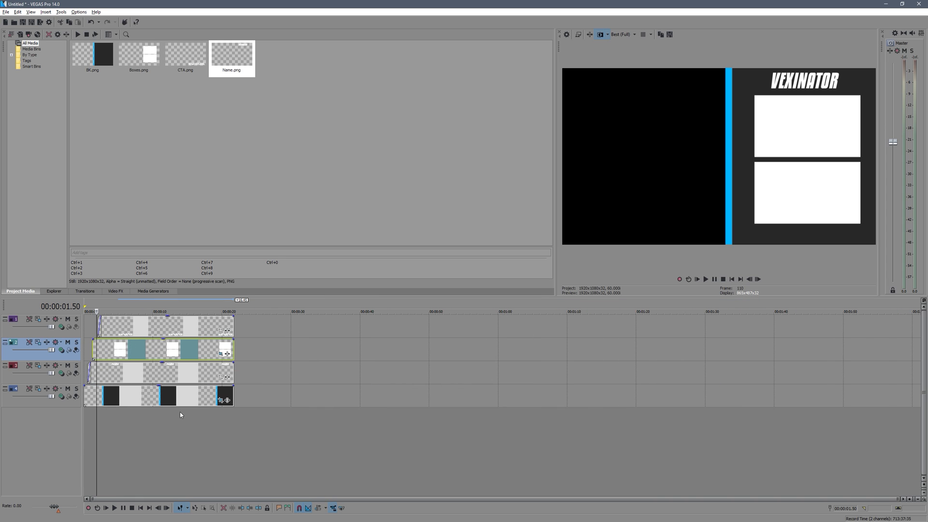
pyautogui.moveTo(207, 435); pyautogui.dragTo(84, 322)
pyautogui.click(167, 326)
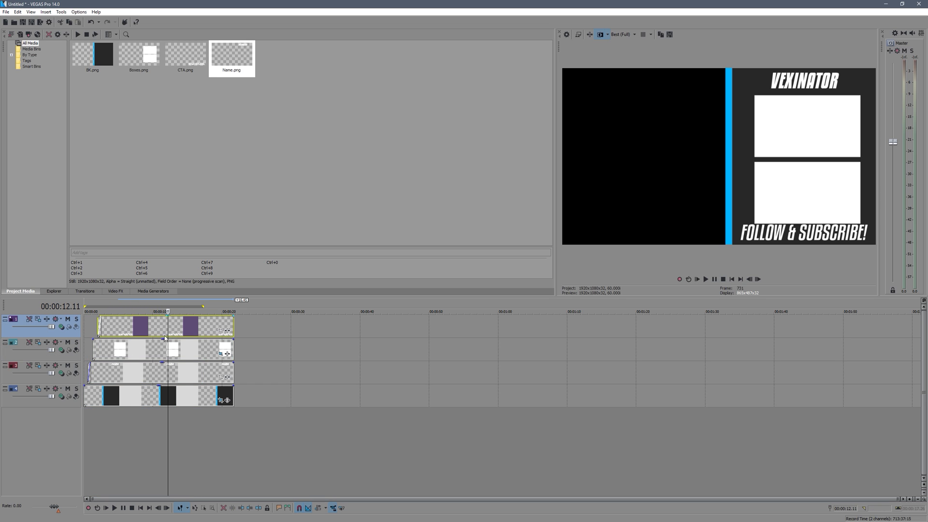
pyautogui.hotkey('ctrl', 'a')
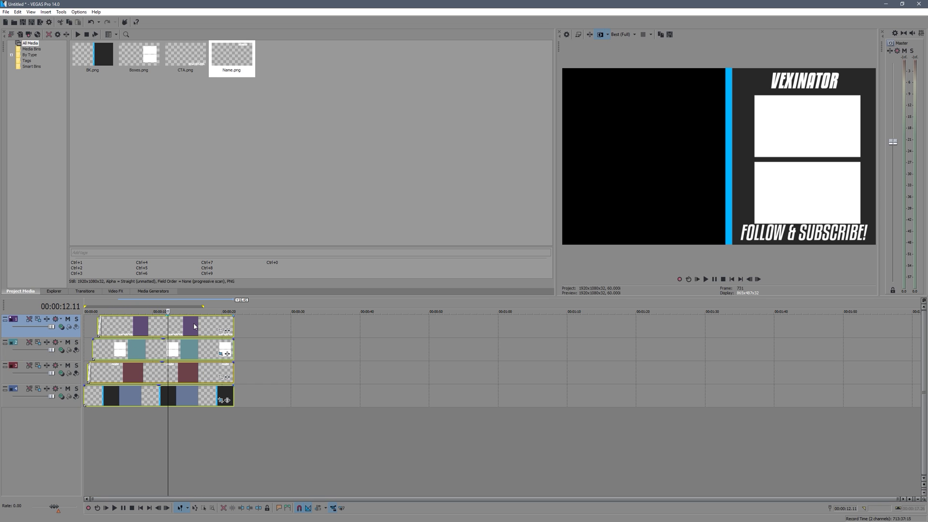
pyautogui.moveTo(194, 326); pyautogui.dragTo(351, 332)
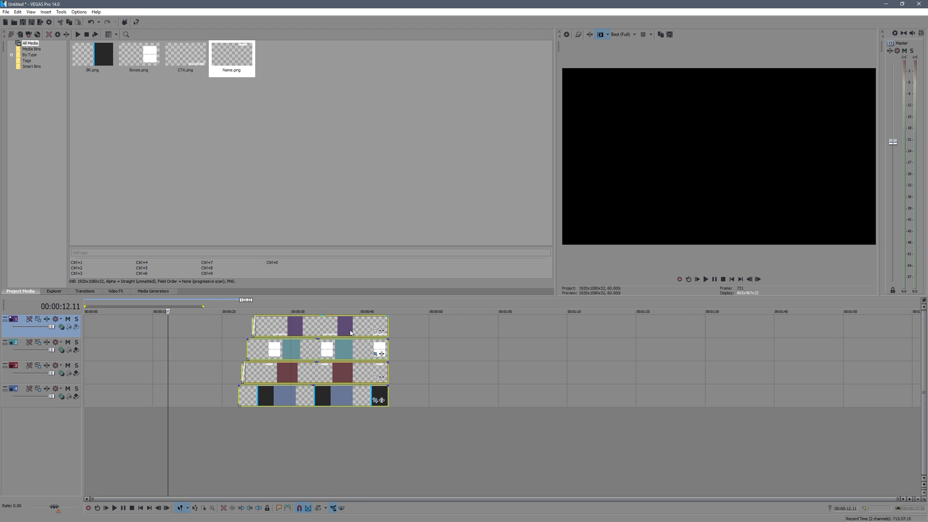
pyautogui.click(383, 323)
pyautogui.click(218, 339)
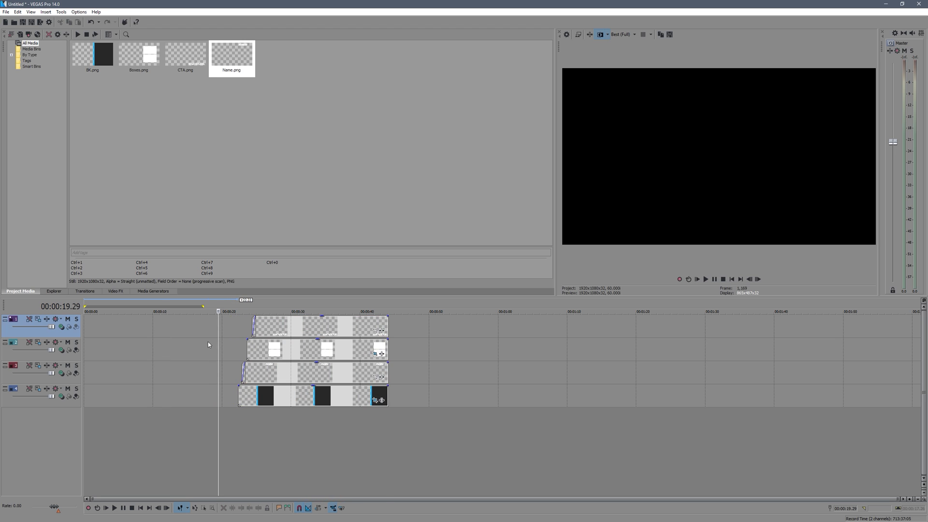
pyautogui.click(238, 338)
pyautogui.click(177, 352)
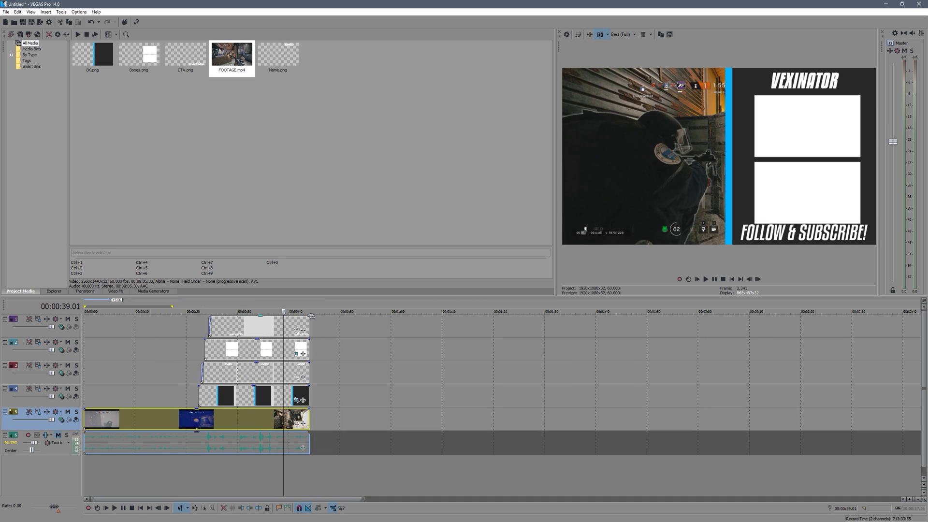
# - Give the four outro clips a short fade-out at their end
pyautogui.moveTo(312, 317); pyautogui.dragTo(302, 409)
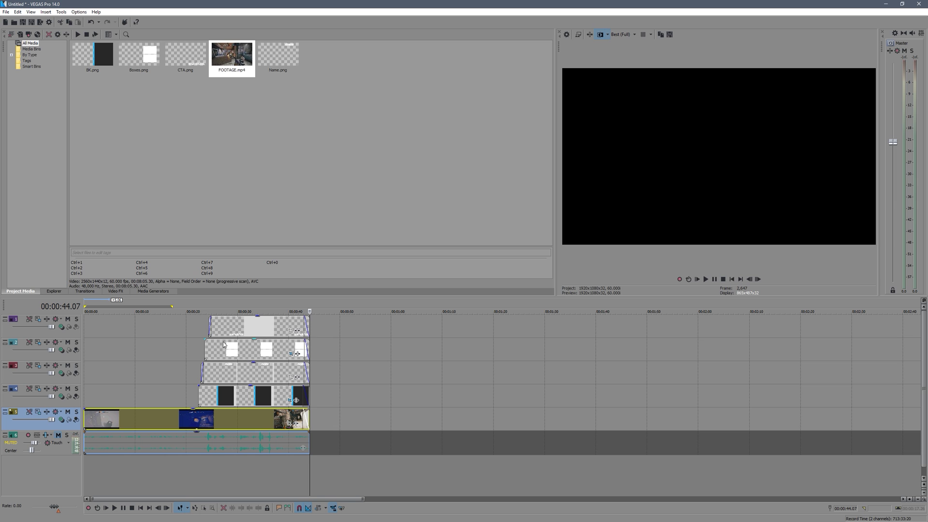
pyautogui.click(162, 348)
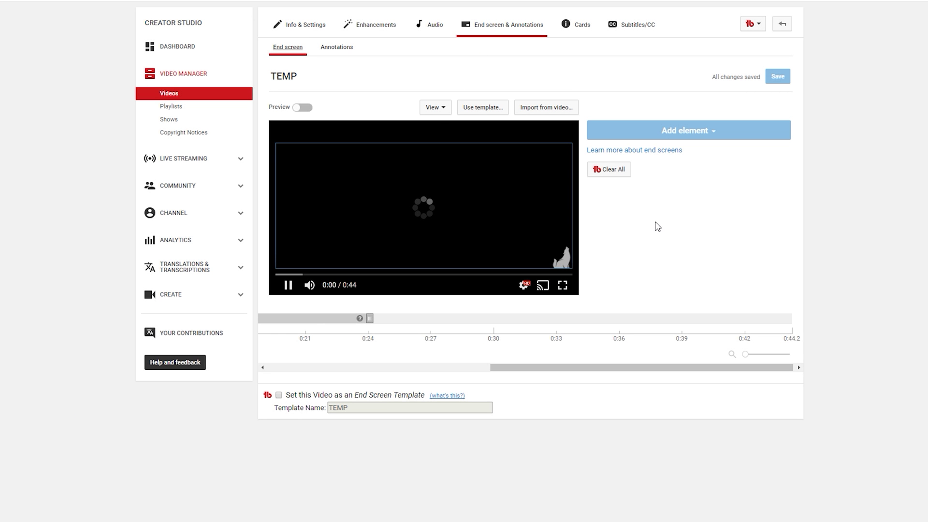
# - In YouTube Creator Studio, apply the "2 Videos | 1 Subscribe" end screen template with both videos stacked on the right side of the frame
pyautogui.click(487, 111)
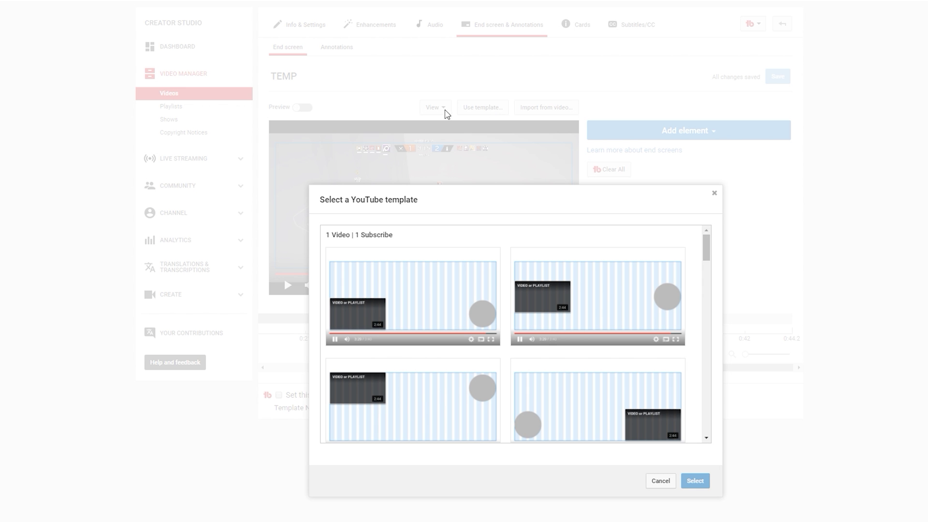
pyautogui.scroll(-1, 442, 276)
pyautogui.scroll(-10, 465, 260)
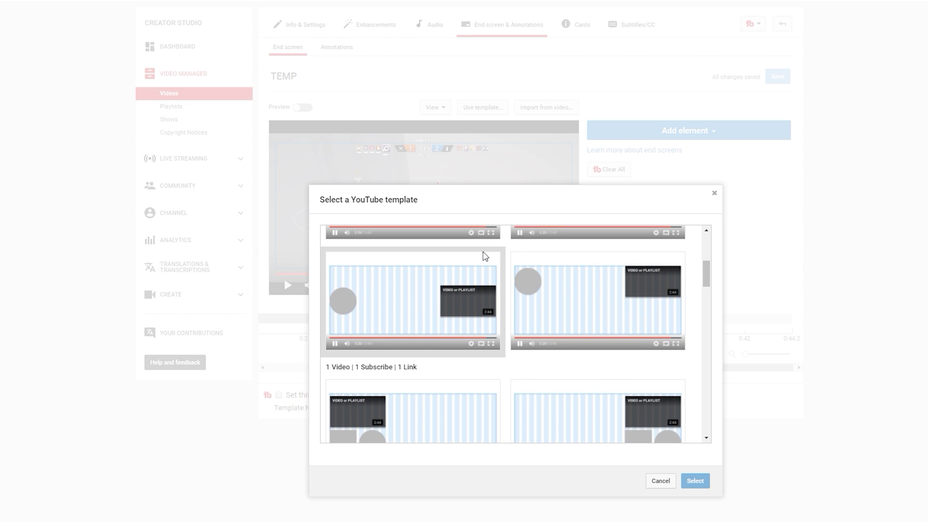
pyautogui.scroll(-4, 518, 317)
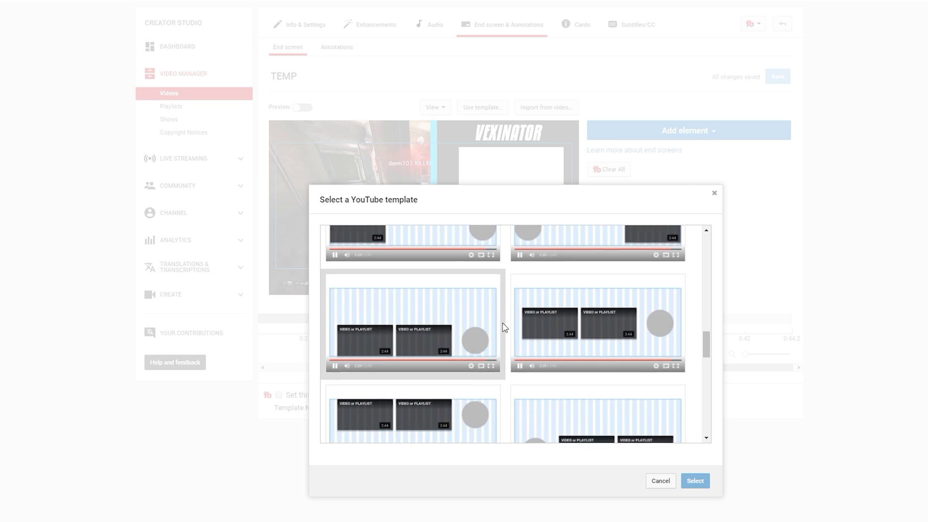
pyautogui.scroll(5, 490, 318)
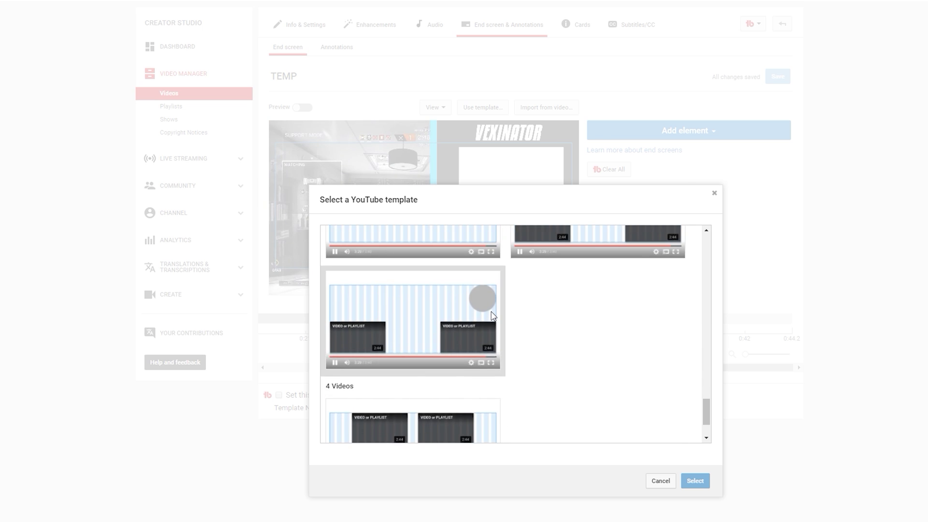
pyautogui.scroll(1, 495, 319)
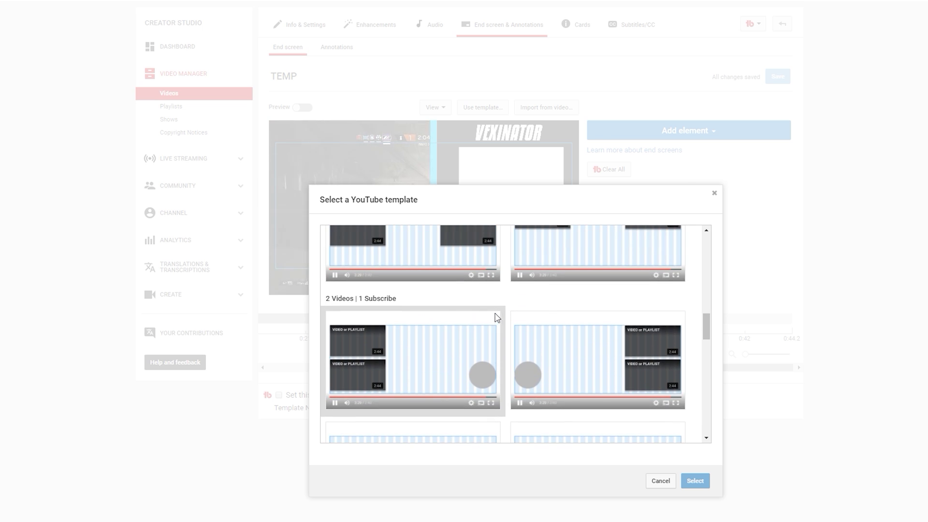
pyautogui.scroll(1, 543, 367)
pyautogui.scroll(-1, 543, 357)
pyautogui.click(670, 352)
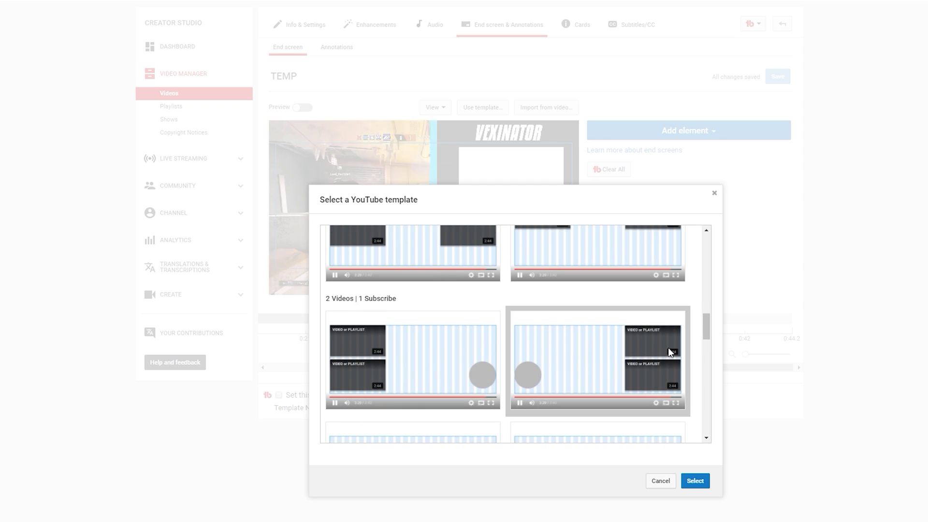
pyautogui.click(692, 480)
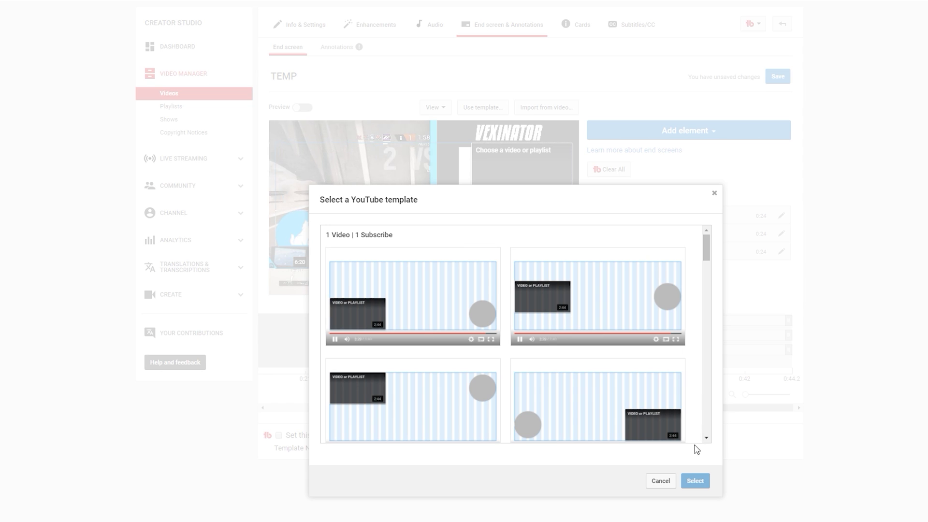
pyautogui.click(660, 480)
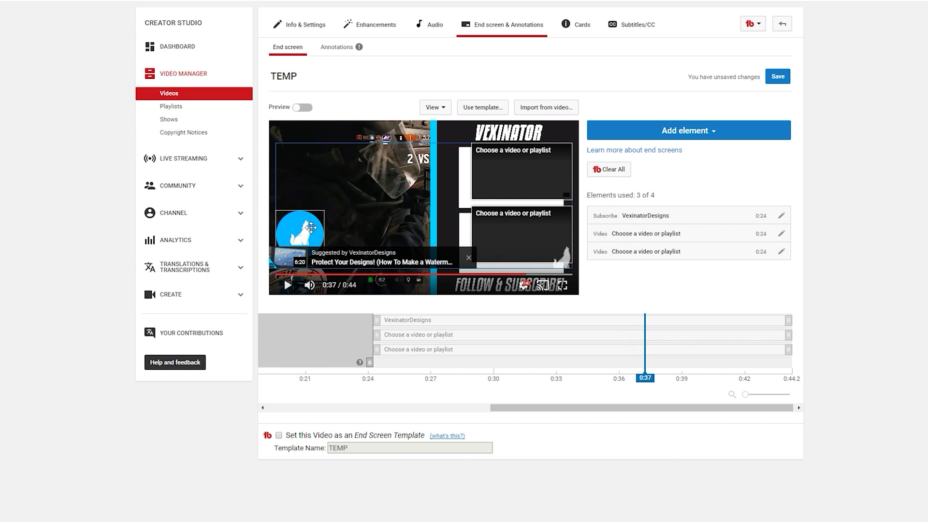
# - Delete the Subscribe element from the end screen
pyautogui.moveTo(310, 227); pyautogui.dragTo(374, 218)
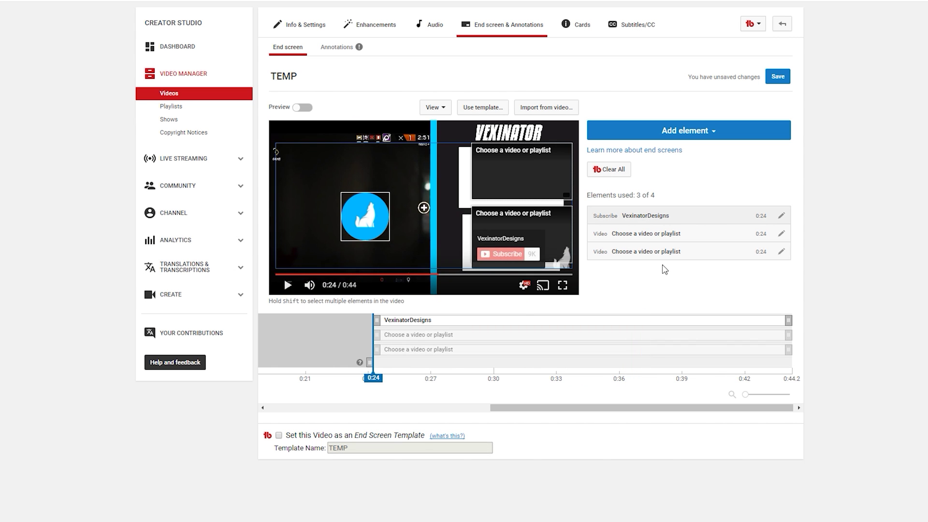
pyautogui.click(784, 224)
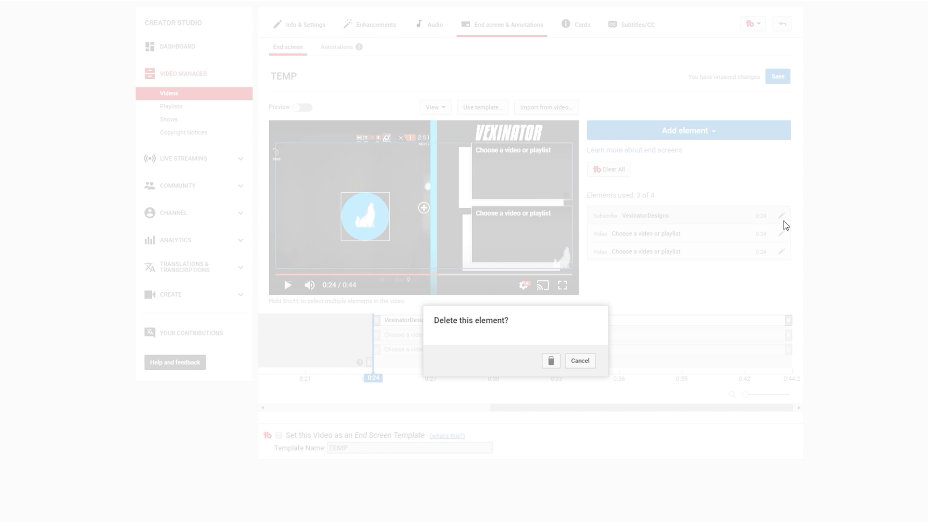
pyautogui.click(550, 363)
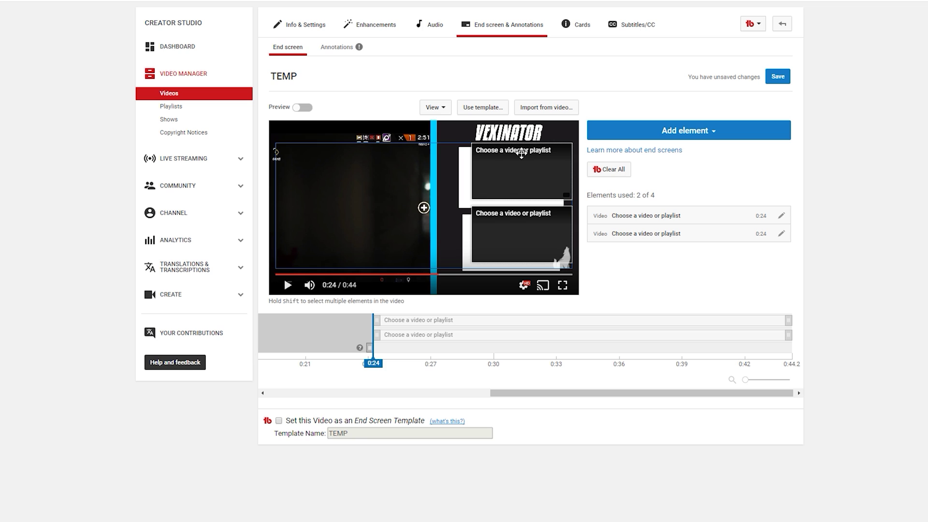
# - Position the two video elements over the outro's upper and lower white boxes, checking the alignment at 0:25
pyautogui.moveTo(526, 182)
pyautogui.mouseDown()
pyautogui.moveTo(536, 189)
pyautogui.moveTo(518, 180)
pyautogui.mouseUp()
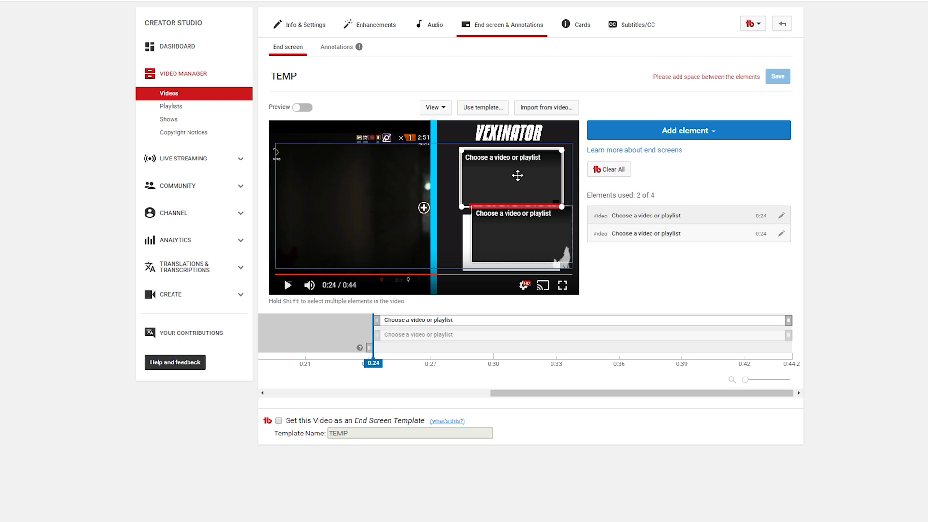
pyautogui.click(503, 246)
pyautogui.moveTo(503, 253); pyautogui.dragTo(500, 251)
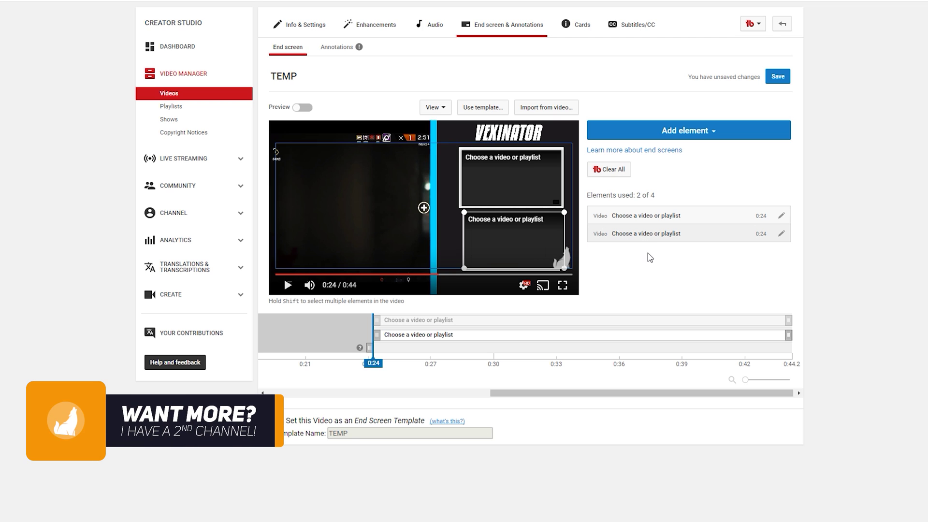
pyautogui.click(399, 363)
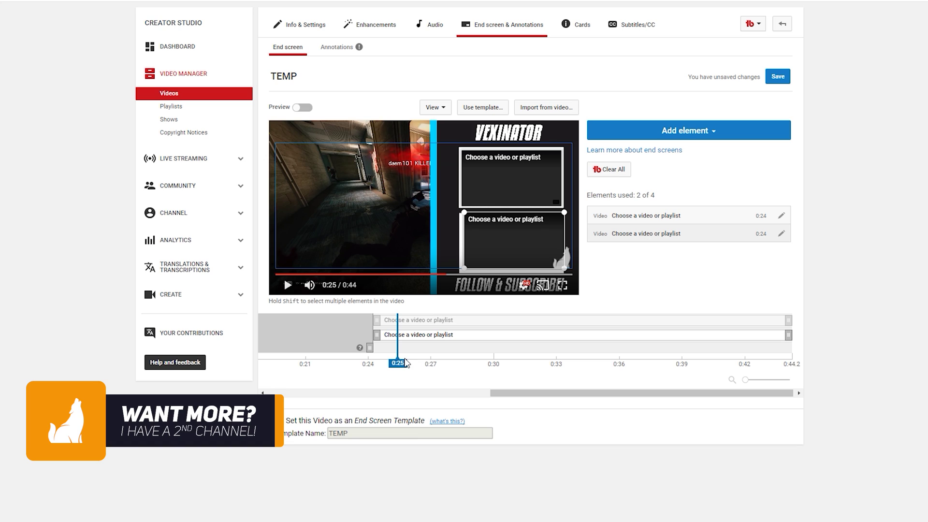
pyautogui.moveTo(509, 224); pyautogui.dragTo(508, 226)
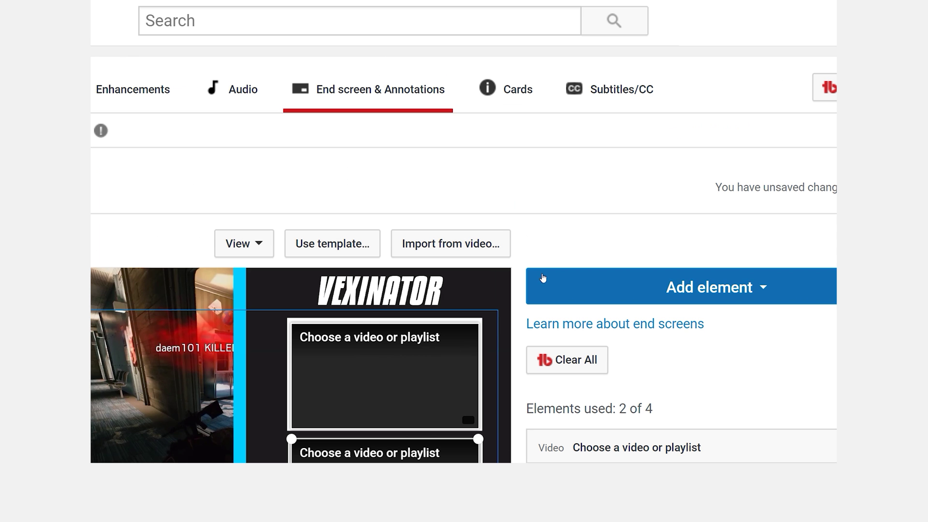
# - Preview the end screen and play the video to check how the elements sit on the outro
pyautogui.scroll(-3, 538, 239)
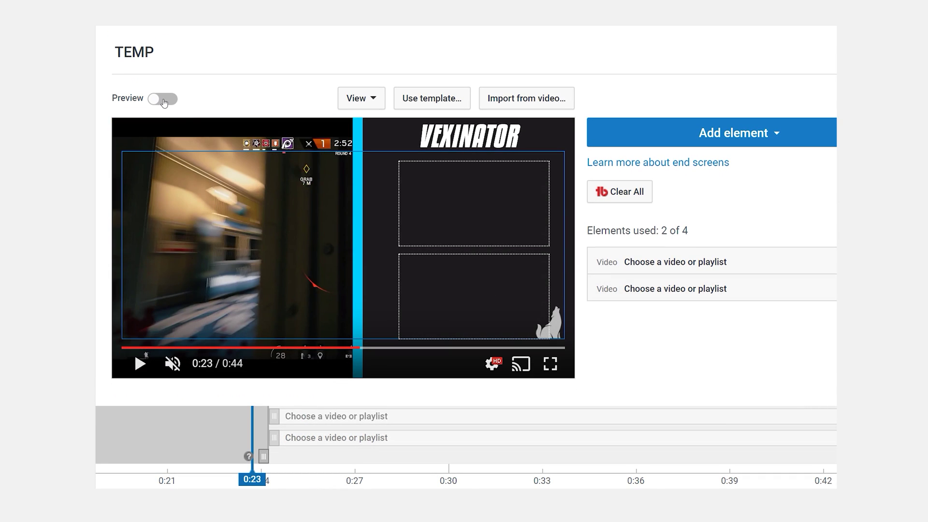
pyautogui.click(163, 99)
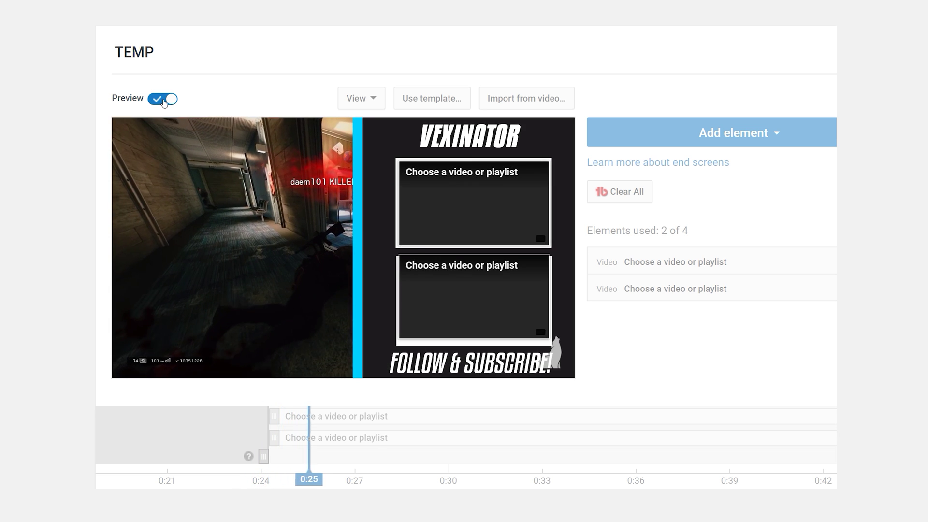
pyautogui.click(133, 365)
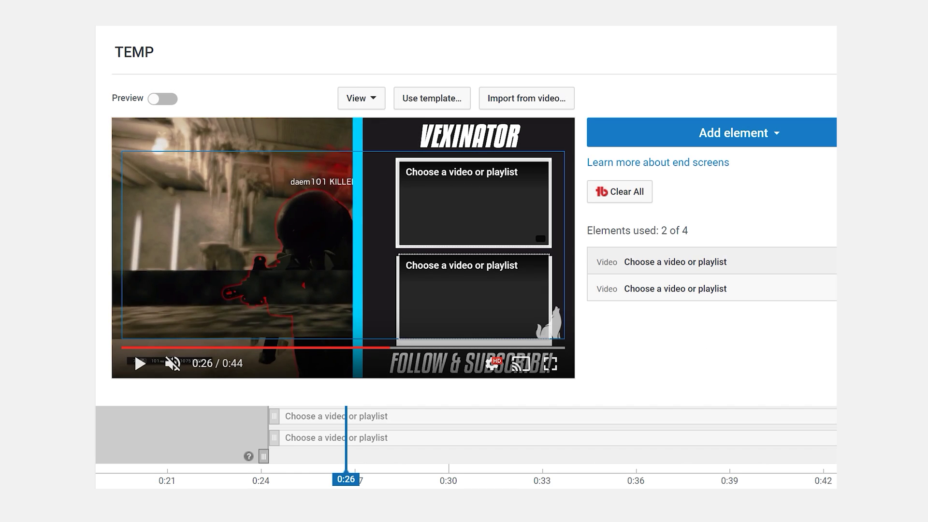
# - Examine the upper video element's content choices, including uploads, playlists and Best for viewer, without saving a change
pyautogui.click(675, 261)
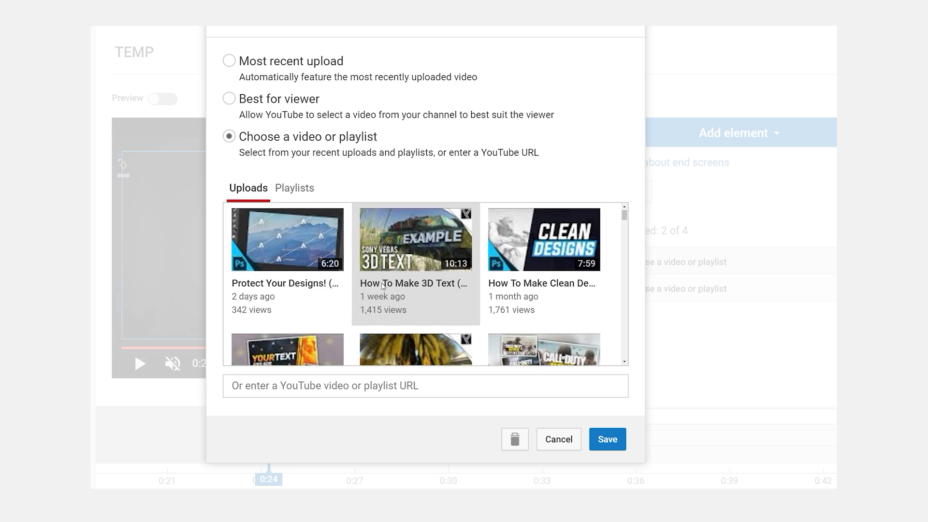
pyautogui.scroll(-3, 382, 286)
pyautogui.scroll(3, 382, 286)
pyautogui.click(295, 188)
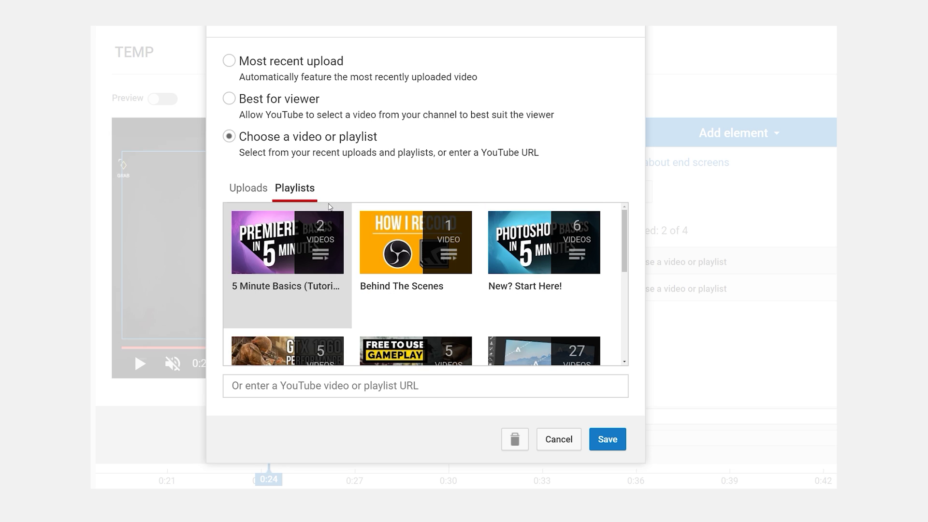
pyautogui.click(283, 76)
pyautogui.click(263, 219)
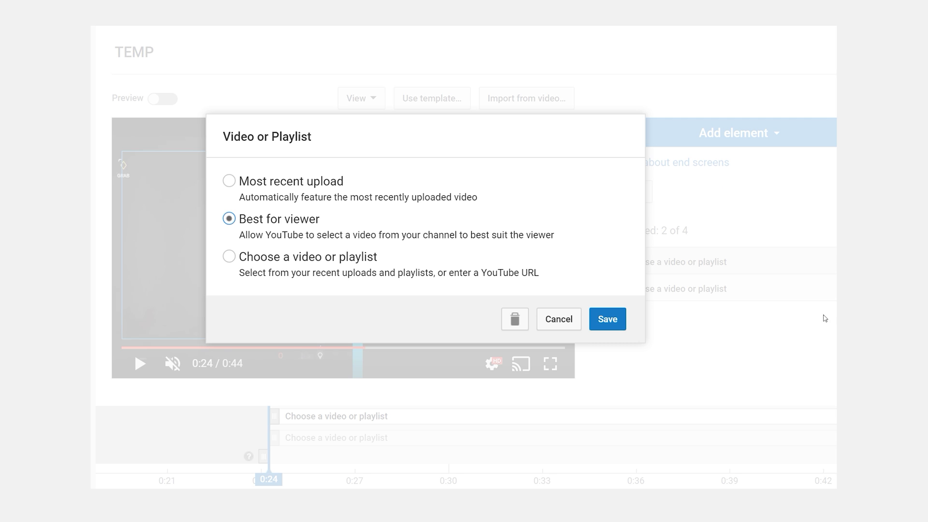
pyautogui.click(560, 324)
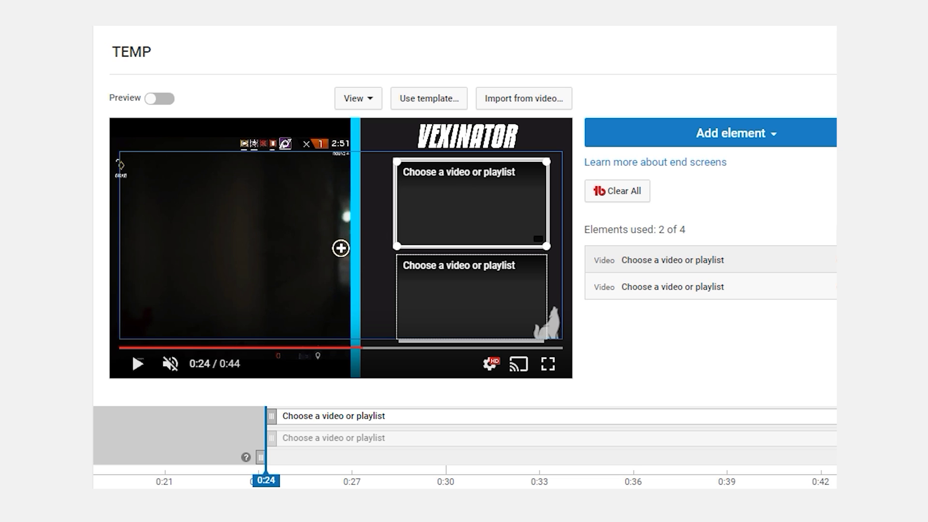
pyautogui.click(400, 261)
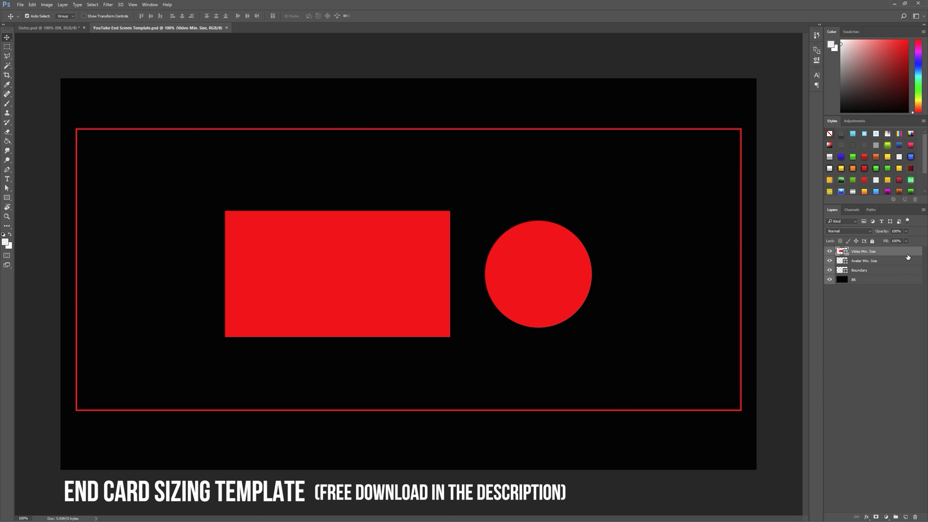
# - Toggle the Video Min. Size, Avatar Min. Size, Boundary and BK layers off and on to check what each contains in the template
pyautogui.click(829, 252)
pyautogui.click(829, 252)
pyautogui.click(829, 260)
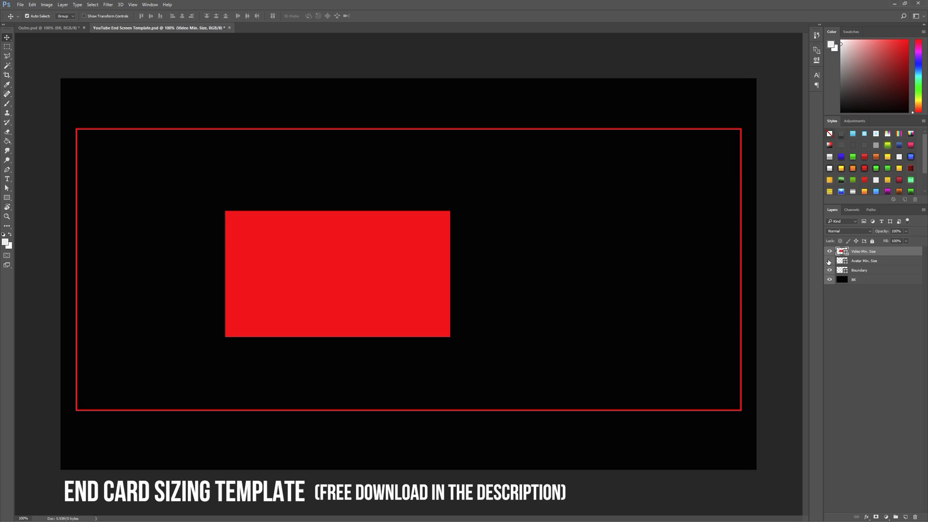
pyautogui.click(829, 261)
pyautogui.click(830, 270)
pyautogui.click(829, 270)
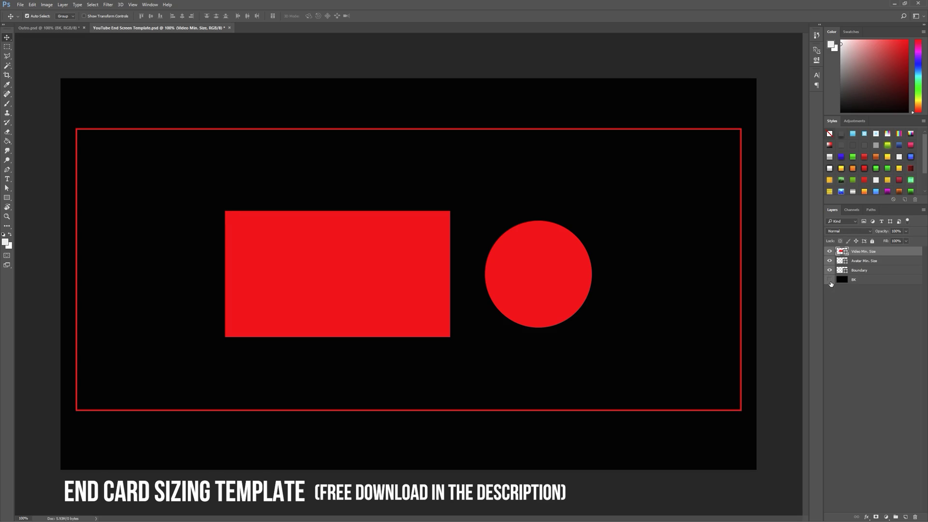
pyautogui.click(830, 280)
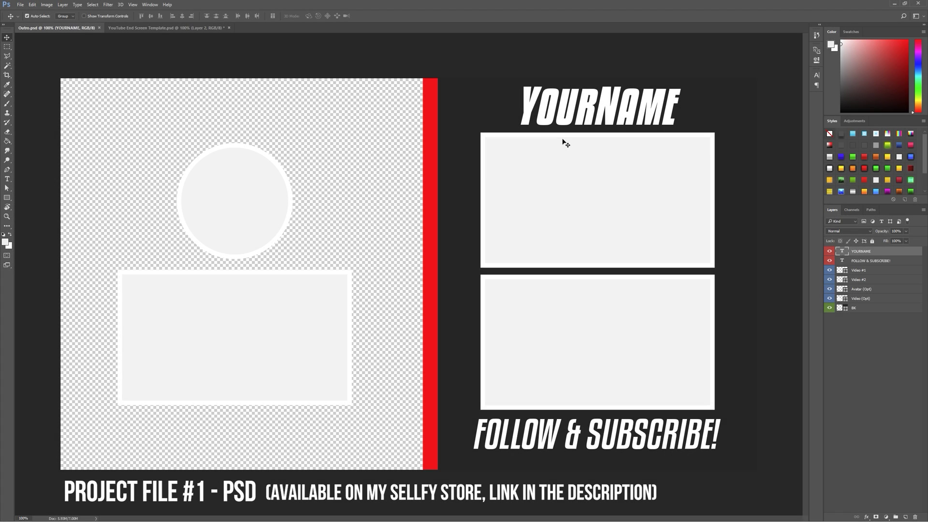
# - Review the text and video layers in Outro.psd, briefly hiding and restoring Video #2 and Video (Opt)
pyautogui.click(867, 262)
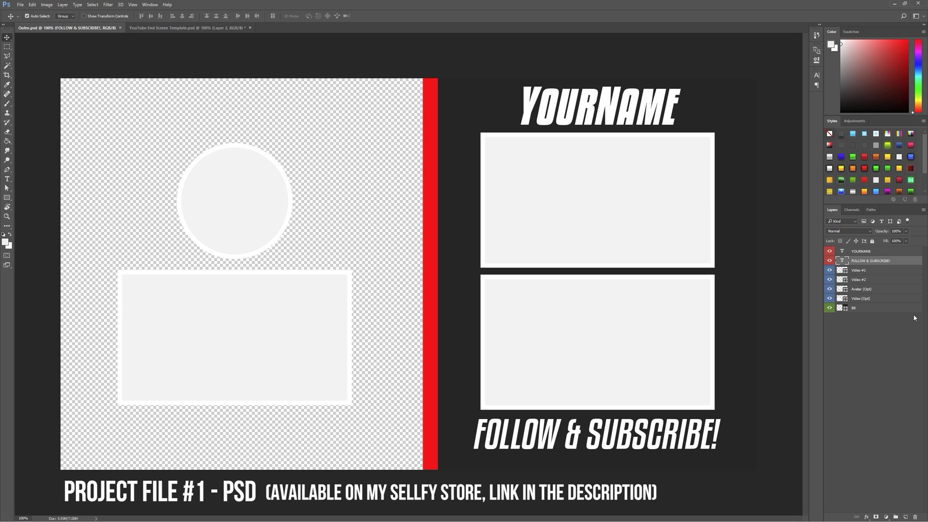
pyautogui.click(865, 271)
pyautogui.click(829, 279)
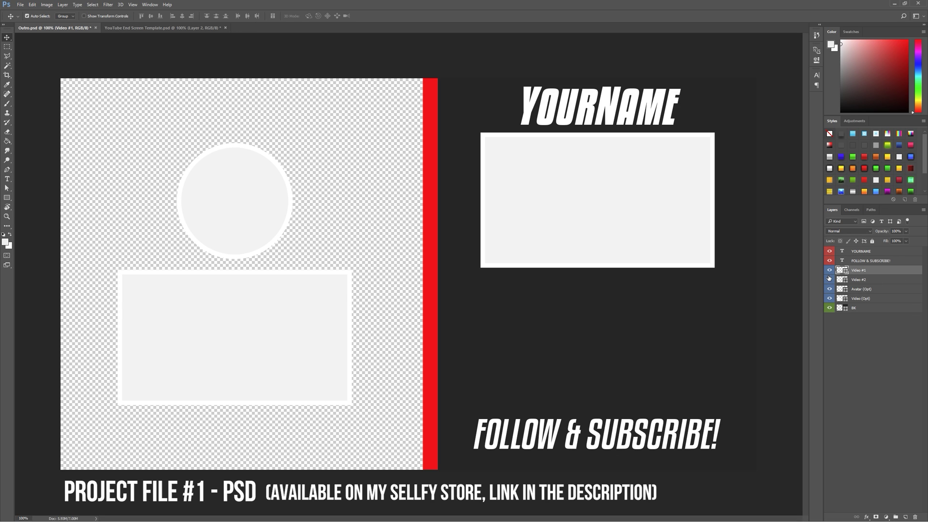
pyautogui.click(828, 279)
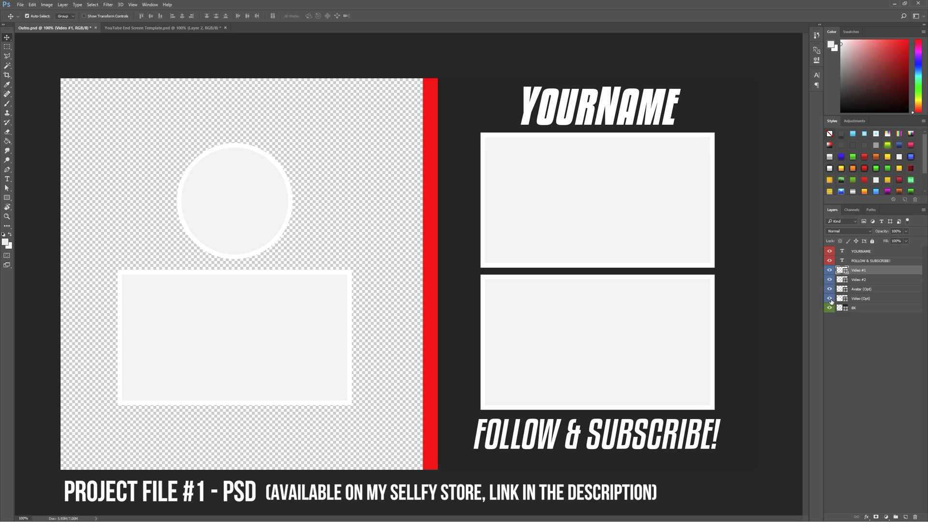
pyautogui.click(829, 298)
pyautogui.click(829, 298)
# - Choose a yellow-green stroke colour, RGB 176, 223, 11, for the background shape on the BK layer using the Path Selection tool
pyautogui.click(829, 309)
pyautogui.click(7, 188)
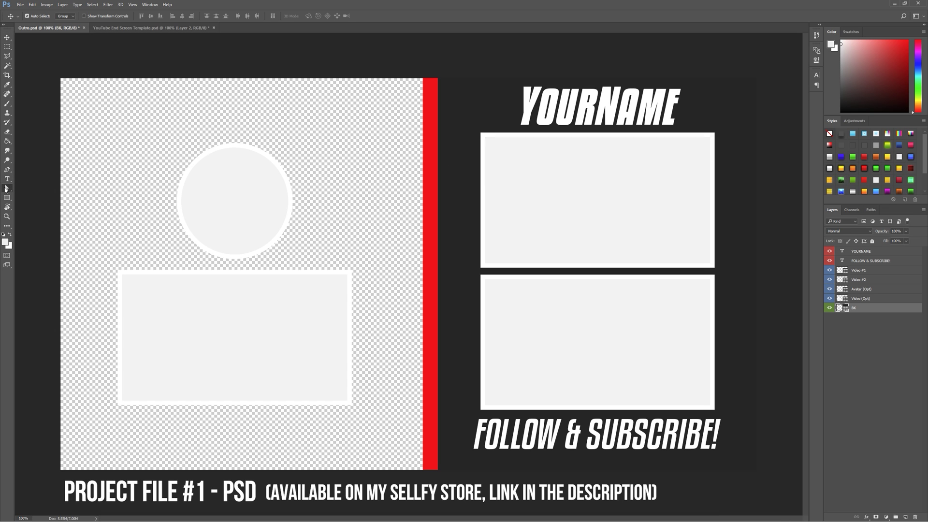
pyautogui.click(127, 16)
pyautogui.click(155, 30)
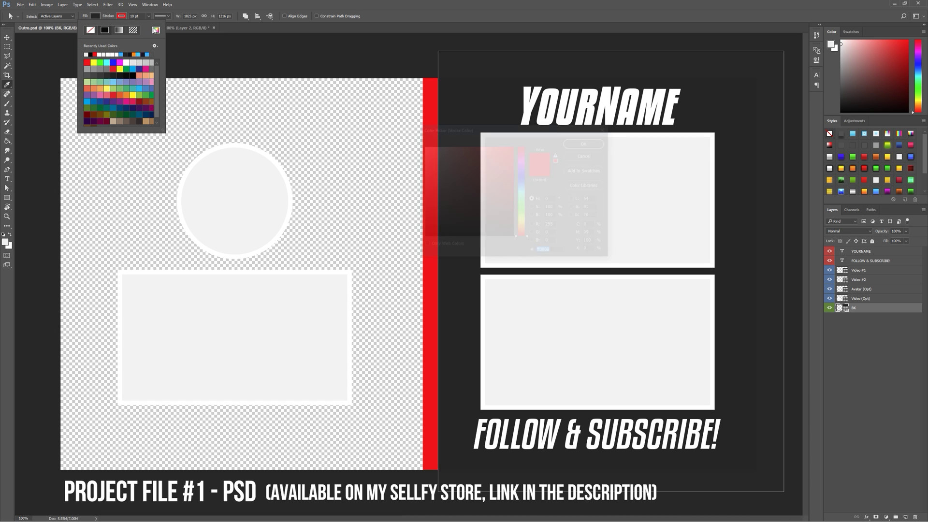
pyautogui.click(505, 159)
pyautogui.moveTo(522, 180); pyautogui.dragTo(533, 222)
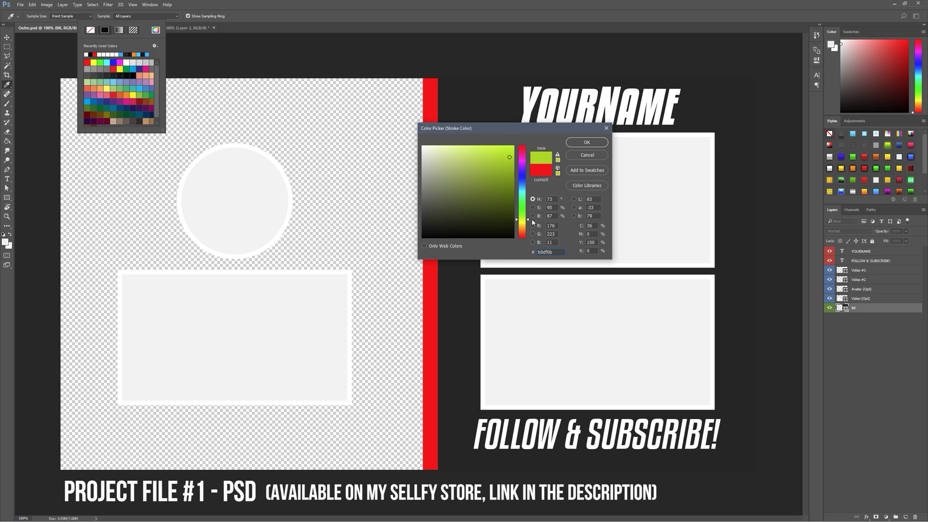